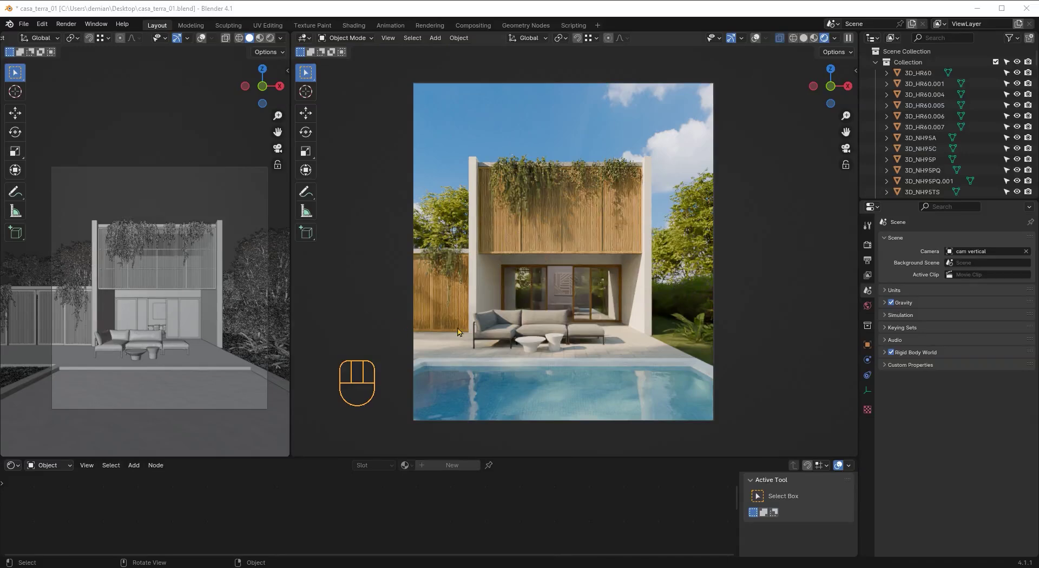
- Examine the finished house render through the vertical camera, and switch the scene camera to Camera.002 to inspect the sofa view
{"action": "scroll", "coordinate": [481, 334], "scroll_direction": "up", "scroll_amount": 5}
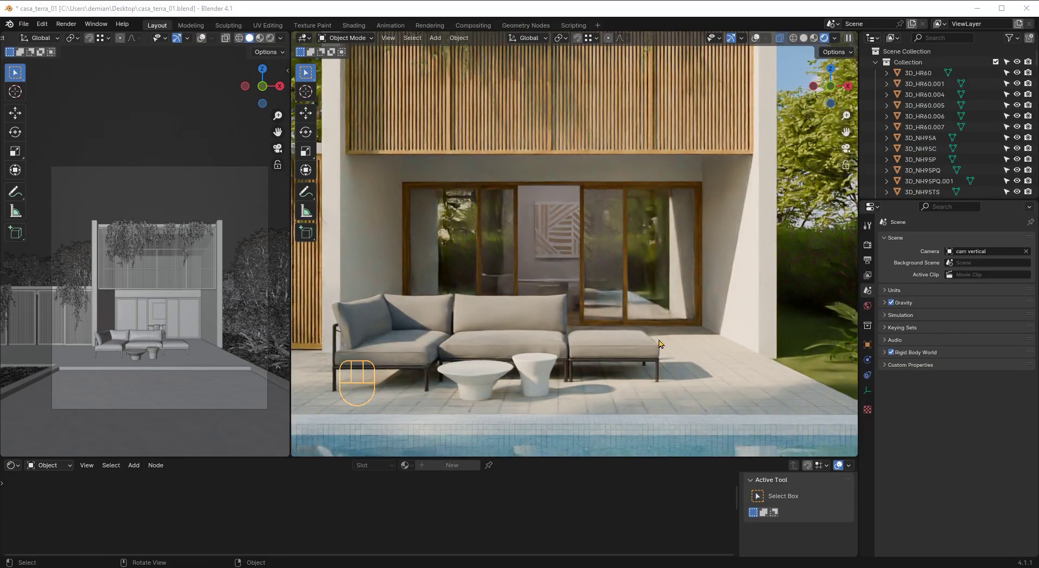
{"action": "scroll", "coordinate": [606, 367], "scroll_direction": "down", "scroll_amount": 5}
{"action": "scroll", "coordinate": [568, 191], "scroll_direction": "up", "scroll_amount": 5}
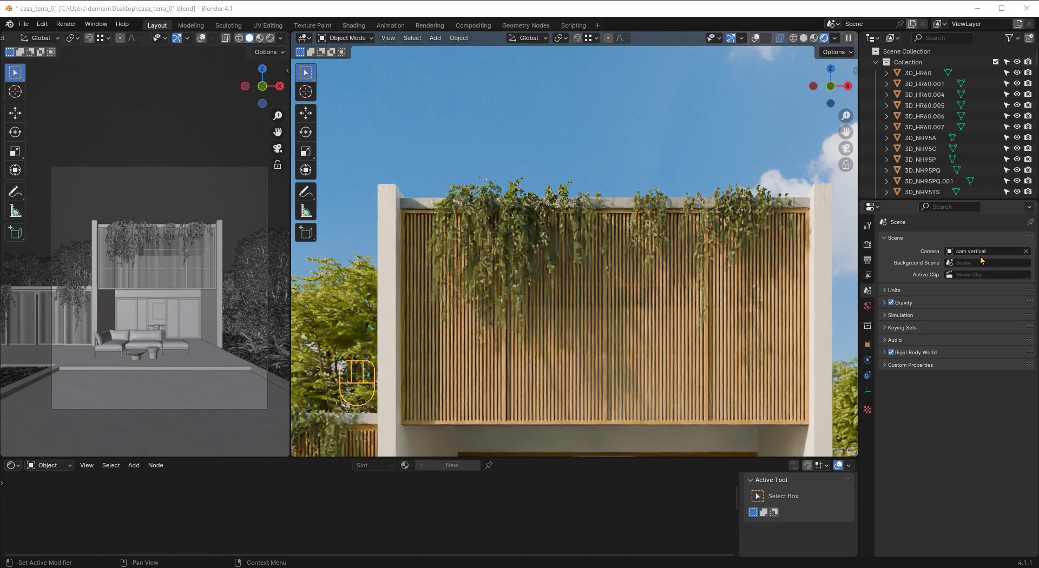
{"action": "left_click", "coordinate": [981, 252]}
{"action": "left_click", "coordinate": [953, 271]}
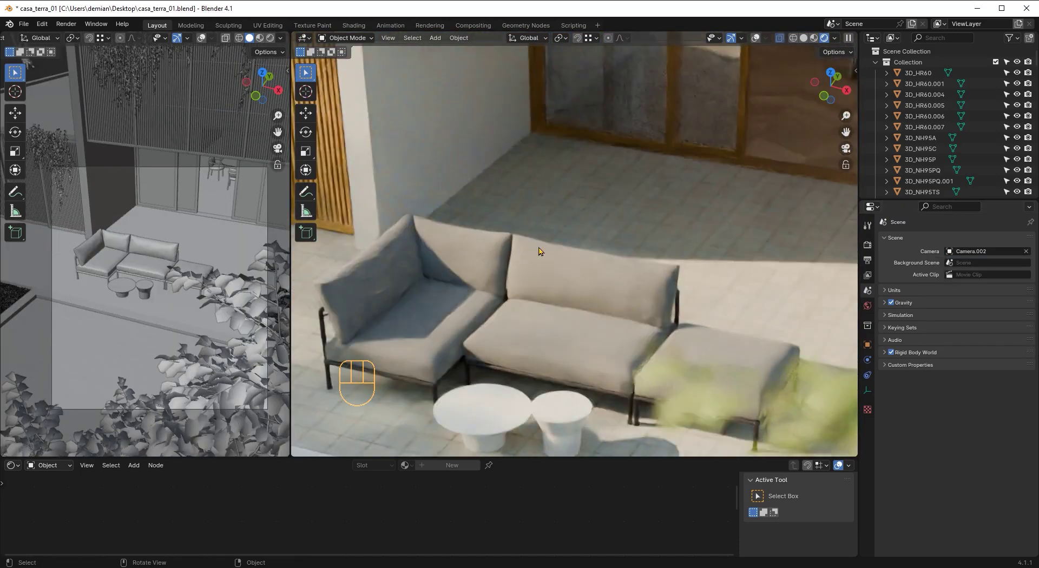
{"action": "scroll", "coordinate": [539, 251], "scroll_direction": "down", "scroll_amount": 6}
{"action": "scroll", "coordinate": [601, 400], "scroll_direction": "up", "scroll_amount": 2}
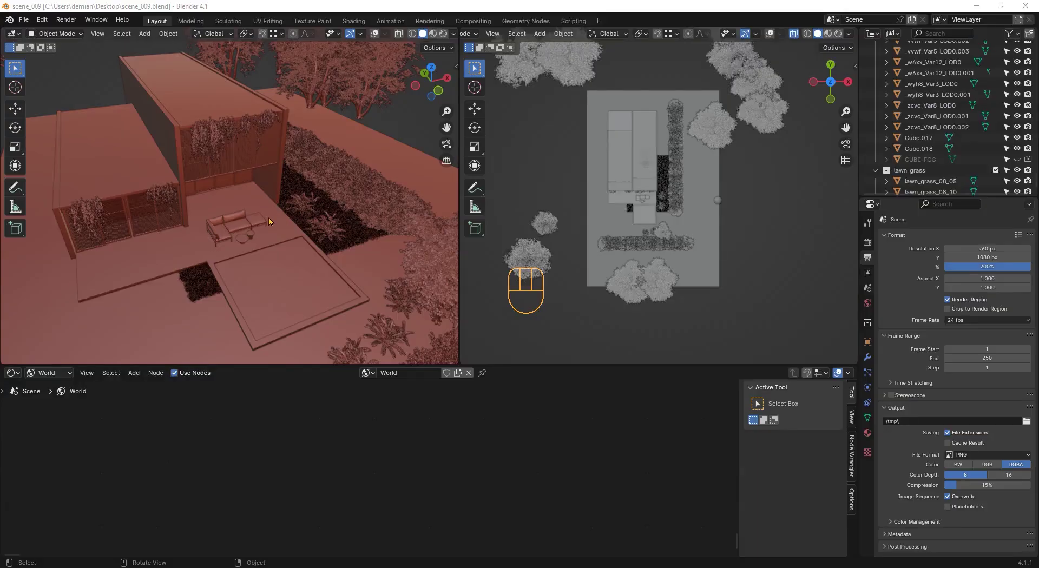
- Add a camera to the house scene in top view and isolate it in local view
{"action": "left_click", "coordinate": [432, 67]}
{"action": "middle_click_drag", "start_coordinate": [235, 253], "coordinate": [271, 210]}
{"action": "scroll", "coordinate": [271, 210], "scroll_direction": "up", "scroll_amount": 10}
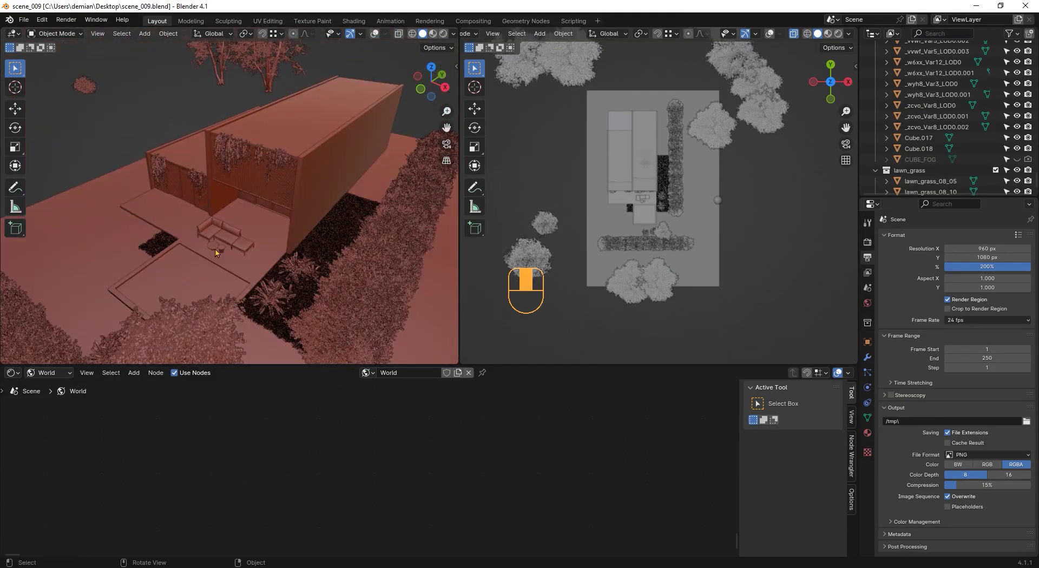
{"action": "key", "text": "KP_7"}
{"action": "key", "text": "shift+a"}
{"action": "left_click", "coordinate": [216, 196]}
{"action": "key", "text": "KP_Divide"}
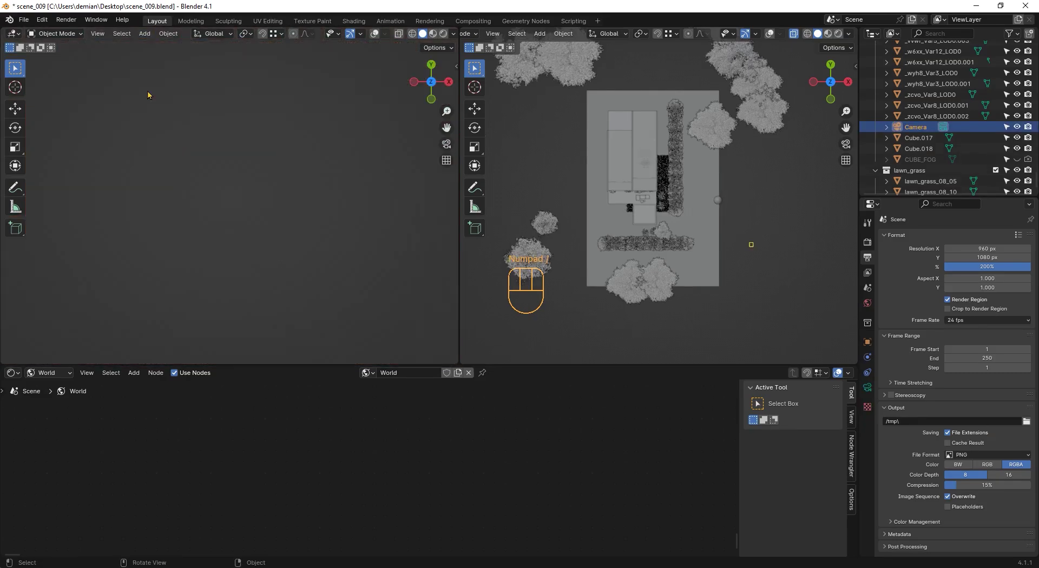
- Show the viewport overlays, add an Arrows empty, and move it along Y away from the camera
{"action": "left_click", "coordinate": [374, 34]}
{"action": "left_click", "coordinate": [145, 33]}
{"action": "mouse_move", "coordinate": [202, 151]}
{"action": "left_click", "coordinate": [249, 161]}
{"action": "scroll", "coordinate": [226, 258], "scroll_direction": "down", "scroll_amount": 5}
{"action": "key", "text": "g"}
{"action": "key", "text": "y"}
{"action": "left_click", "coordinate": [224, 156]}
- Give the camera a Track To constraint with the empty as its target
{"action": "left_click", "coordinate": [219, 222]}
{"action": "left_click", "coordinate": [868, 373]}
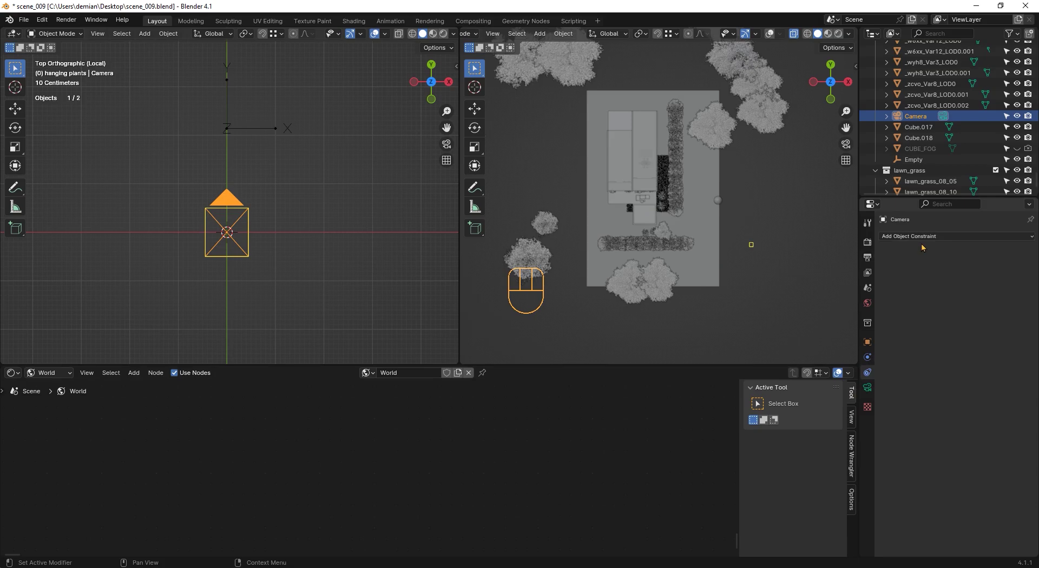
{"action": "left_click", "coordinate": [959, 236]}
{"action": "left_click", "coordinate": [936, 306]}
{"action": "left_click", "coordinate": [1017, 265]}
{"action": "left_click", "coordinate": [226, 109]}
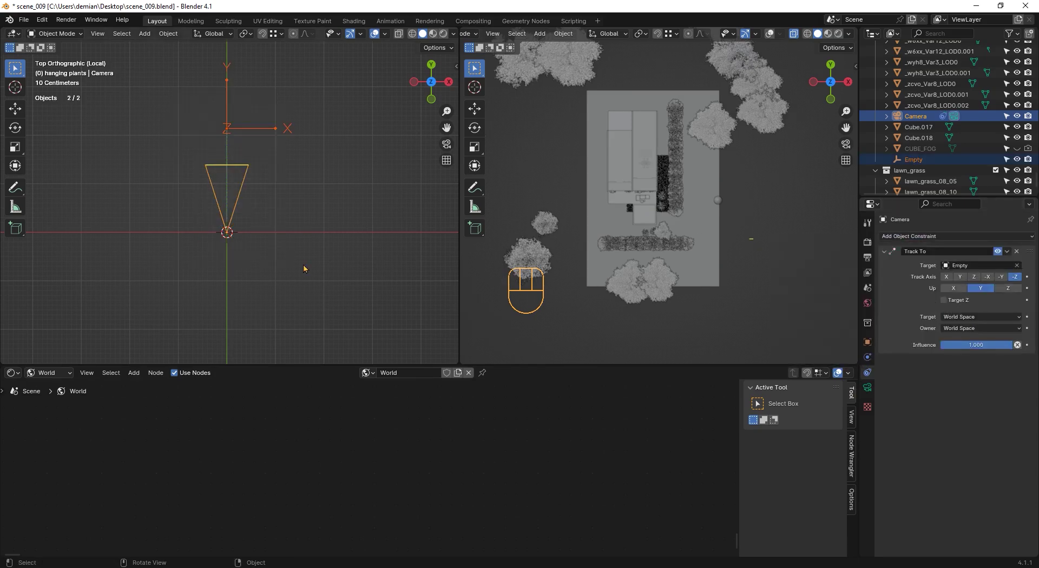
- Leave local view and move the camera and empty together about -27.5 m in X and 9.6 m in Y, to the pool area
{"action": "key", "text": "KP_0"}
{"action": "key", "text": "KP_0"}
{"action": "key", "text": "KP_Divide"}
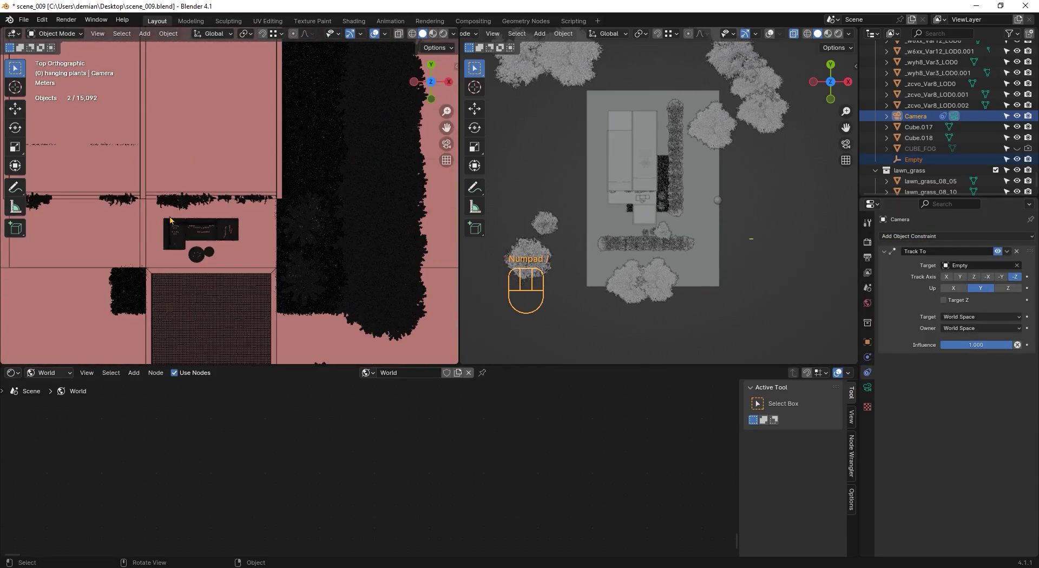
{"action": "key", "text": "g"}
{"action": "left_click", "coordinate": [204, 233]}
- Move the camera and empty together about 1.9 m in X and -5.5 m in Y, in line with the pool facing the house
{"action": "scroll", "coordinate": [209, 214], "scroll_direction": "up", "scroll_amount": 9}
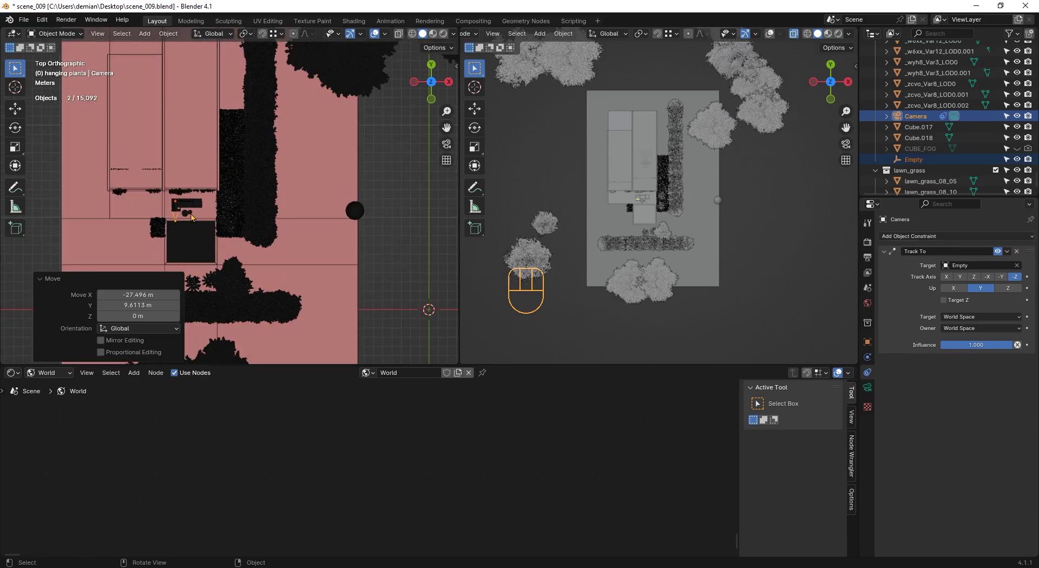
{"action": "scroll", "coordinate": [229, 256], "scroll_direction": "down", "scroll_amount": 1}
{"action": "middle_click_drag", "start_coordinate": [230, 259], "coordinate": [272, 221], "text": "shift"}
{"action": "key", "text": "g"}
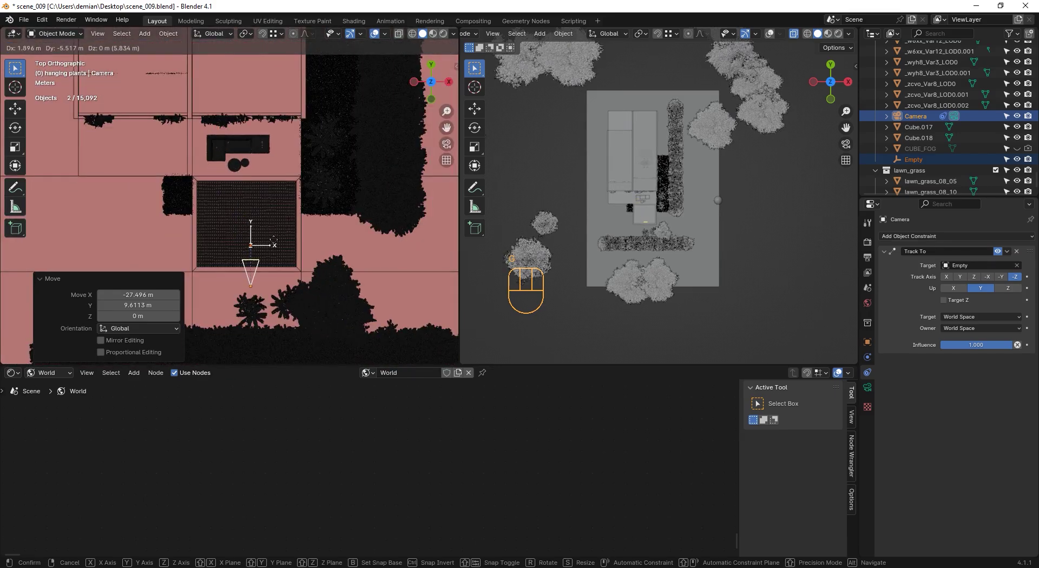
{"action": "left_click", "coordinate": [271, 246]}
- Show the second viewport through the new camera and set its focal length to 30 mm
{"action": "key", "text": "alt+a"}
{"action": "key", "text": "KP_0"}
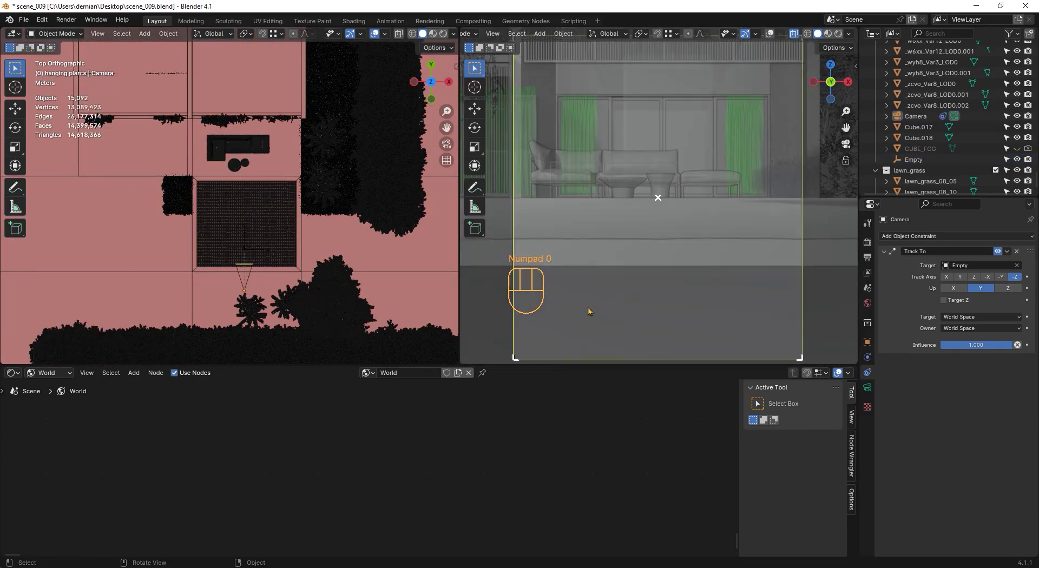
{"action": "left_click", "coordinate": [829, 33]}
{"action": "left_click", "coordinate": [818, 33]}
{"action": "left_click", "coordinate": [916, 115]}
{"action": "left_click", "coordinate": [868, 387]}
{"action": "left_click_drag", "start_coordinate": [981, 281], "coordinate": [961, 280]}
- Move the camera back along Y, and raise the camera and its target empty together by about 1.1 m
{"action": "scroll", "coordinate": [236, 267], "scroll_direction": "up", "scroll_amount": 4}
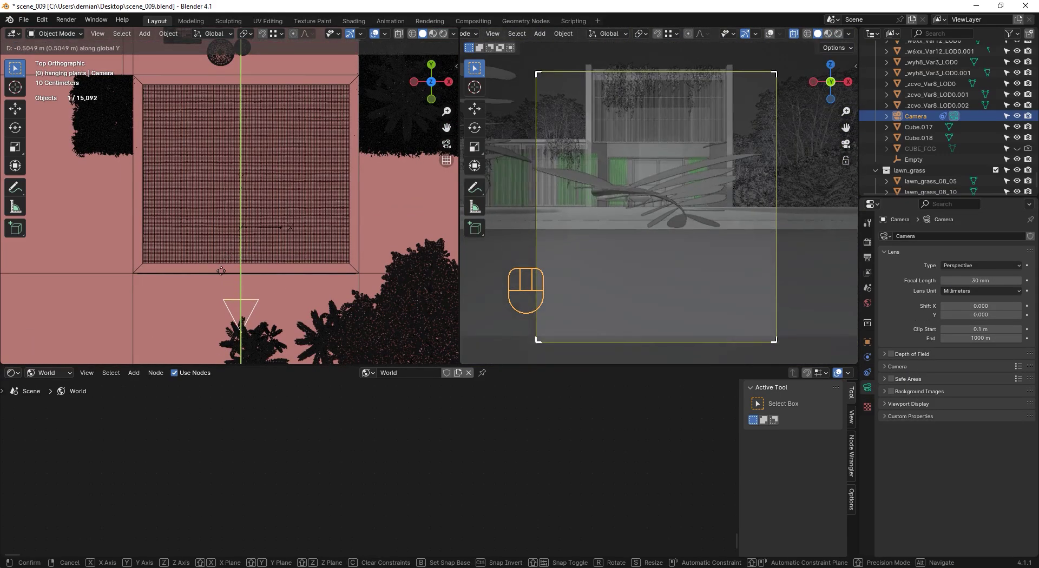
{"action": "left_click", "coordinate": [256, 230], "text": "shift"}
{"action": "key", "text": "g"}
{"action": "key", "text": "z"}
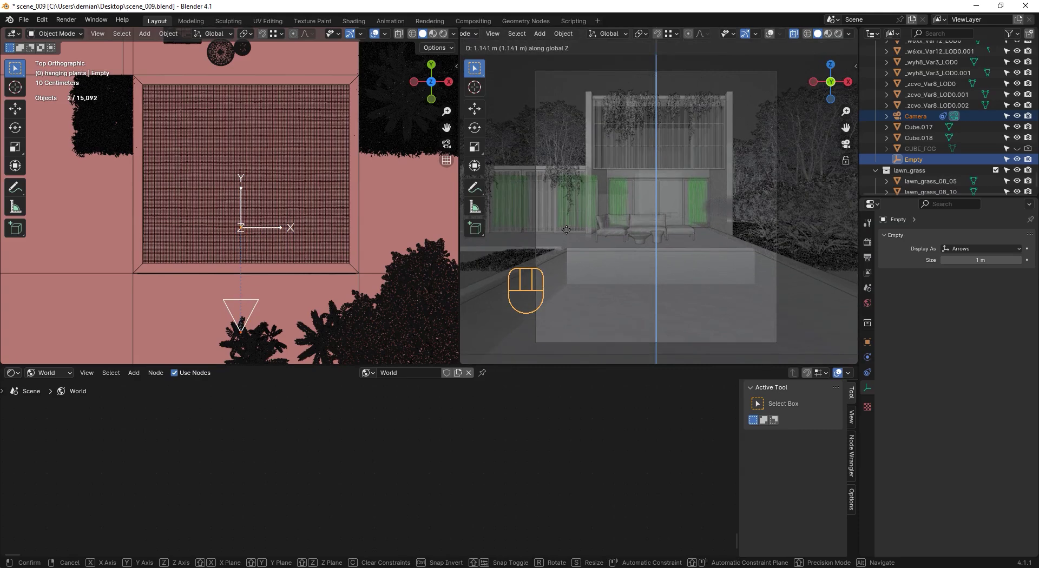
{"action": "left_click", "coordinate": [238, 315]}
- Set the camera's vertical shift to 0.100 and move it about 0.84 m farther back from the house along Y
{"action": "left_click", "coordinate": [238, 315]}
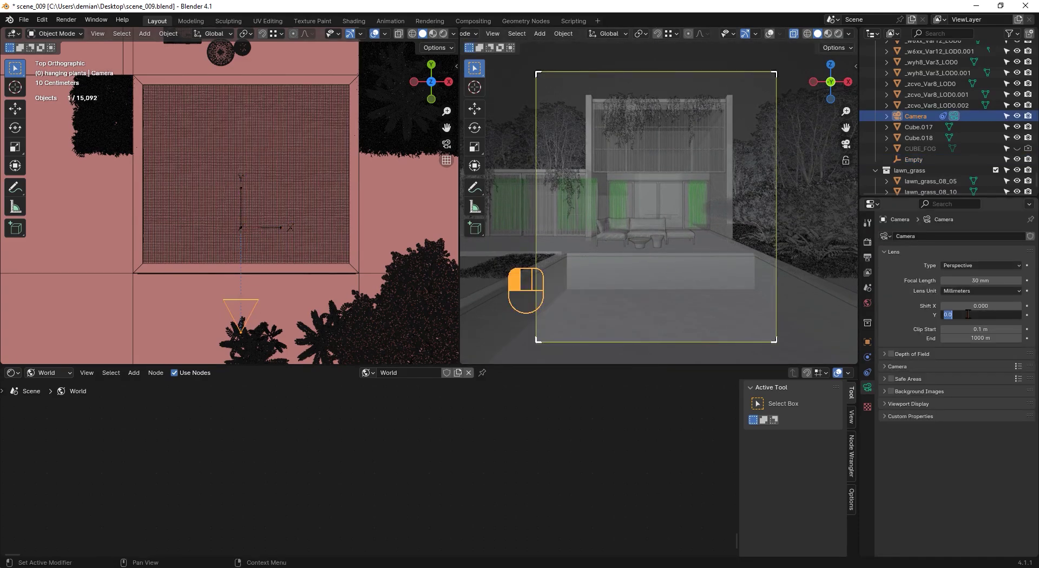
{"action": "scroll", "coordinate": [258, 209], "scroll_direction": "down", "scroll_amount": 2}
{"action": "key", "text": "g"}
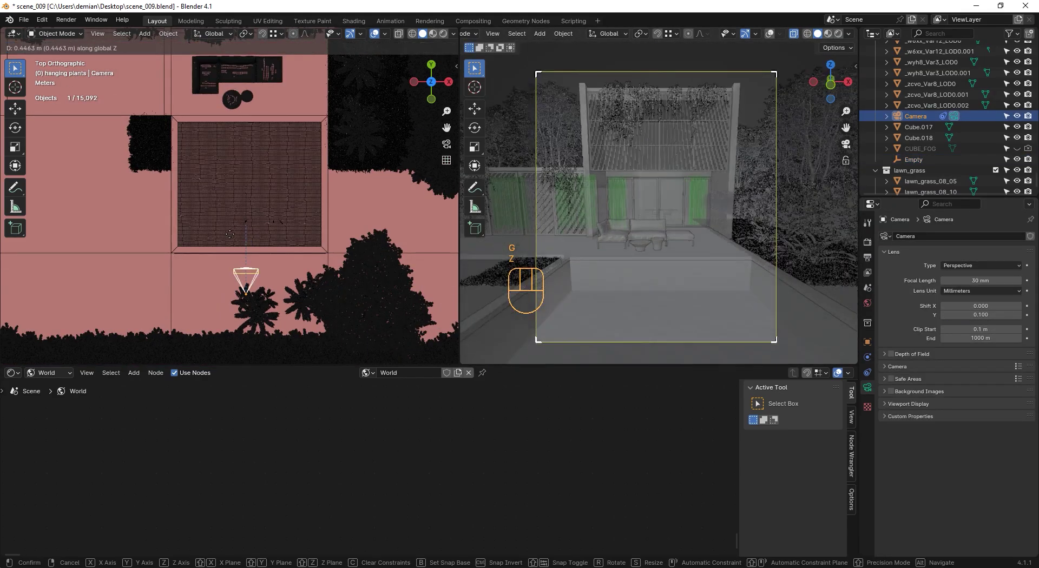
{"action": "key", "text": "y"}
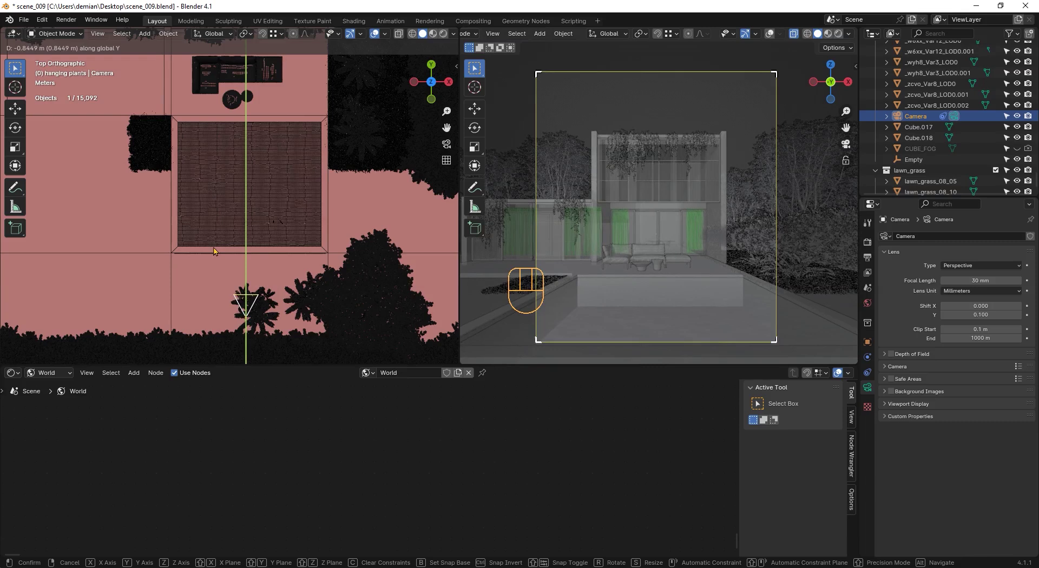
{"action": "left_click", "coordinate": [281, 234]}
- Deselect the camera and save the scene file
{"action": "left_click", "coordinate": [653, 97]}
{"action": "key", "text": "ctrl+s"}
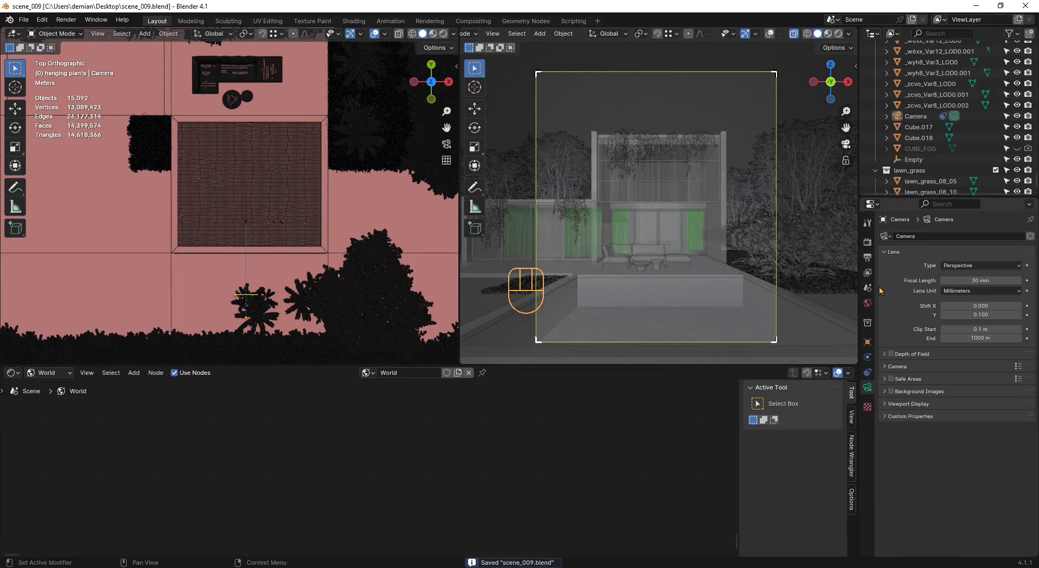
- Set the Cycles sampling to 16 maximum viewport samples with viewport denoising and 128 maximum render samples
{"action": "left_click", "coordinate": [868, 257]}
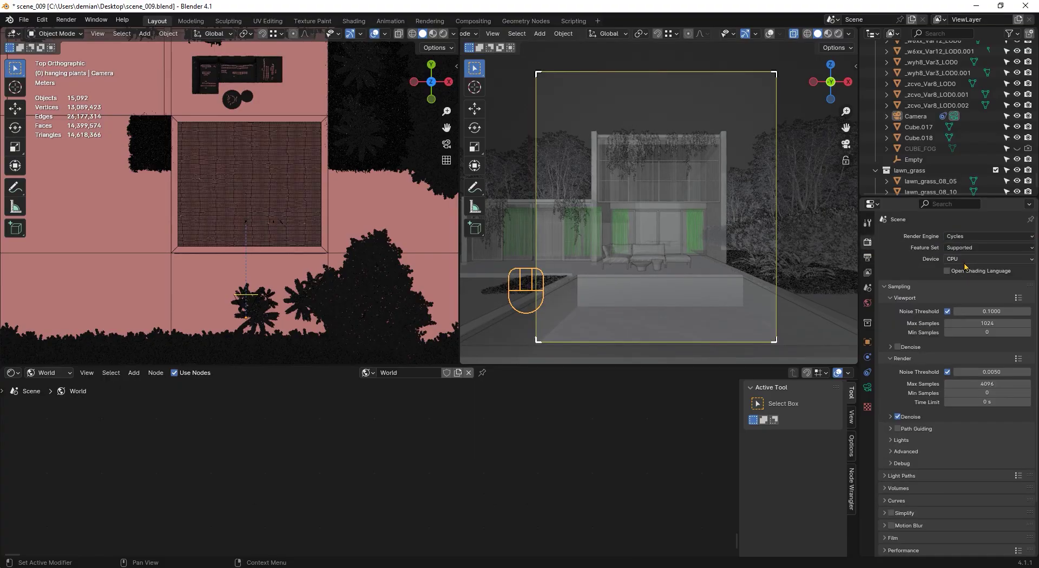
{"action": "left_click", "coordinate": [977, 323]}
{"action": "left_click", "coordinate": [888, 326]}
{"action": "left_click", "coordinate": [898, 347]}
{"action": "left_click", "coordinate": [957, 383]}
{"action": "type", "text": "128"}
{"action": "left_click", "coordinate": [1003, 388]}
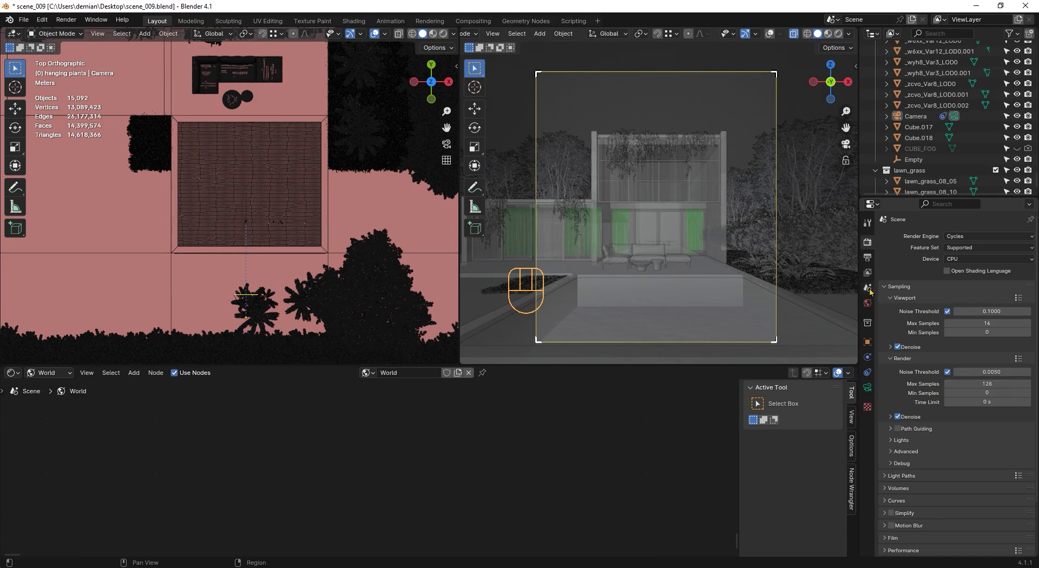
- Add a cube at the world origin, beside the house site, as a carrier for the override material
{"action": "left_click", "coordinate": [868, 272]}
{"action": "scroll", "coordinate": [921, 379], "scroll_direction": "down", "scroll_amount": 10}
{"action": "scroll", "coordinate": [253, 201], "scroll_direction": "down", "scroll_amount": 5}
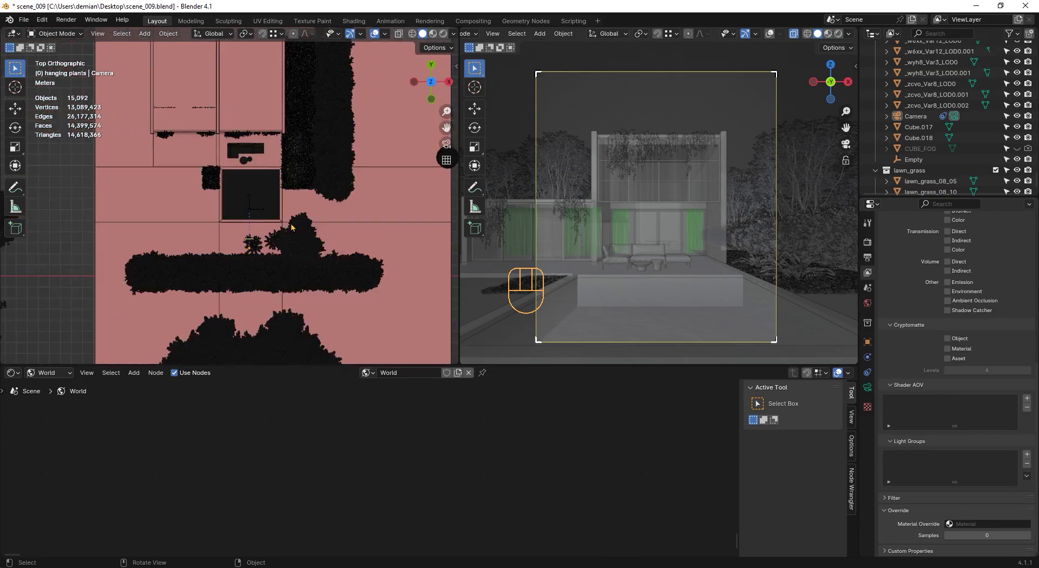
{"action": "scroll", "coordinate": [291, 228], "scroll_direction": "down", "scroll_amount": 3}
{"action": "left_click", "coordinate": [145, 33]}
{"action": "mouse_move", "coordinate": [179, 57]}
{"action": "left_click", "coordinate": [254, 56]}
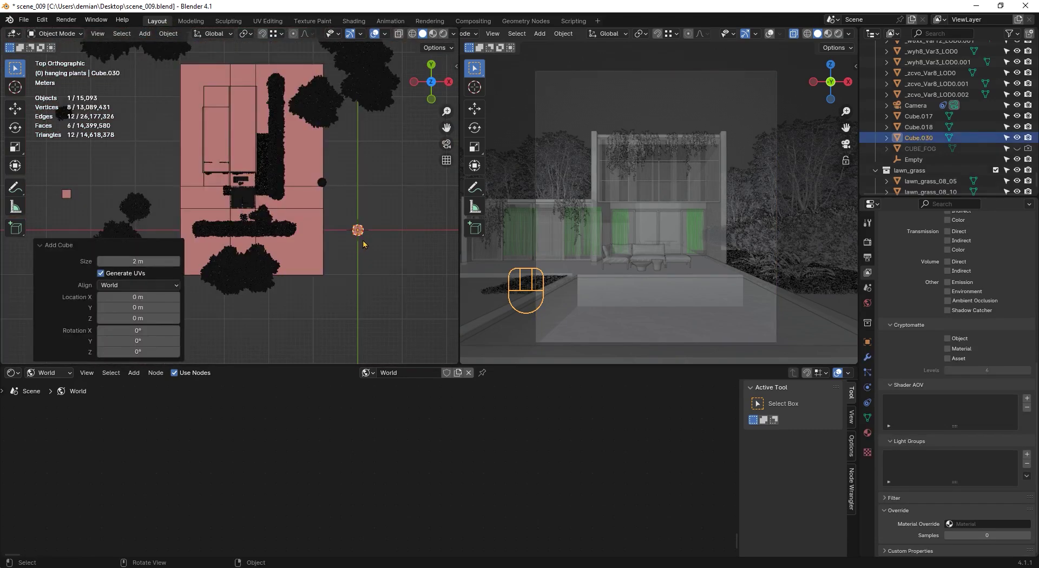
- Create a new material named override_white.001 on the cube and display its shader nodes
{"action": "left_click", "coordinate": [867, 433]}
{"action": "left_click", "coordinate": [905, 277]}
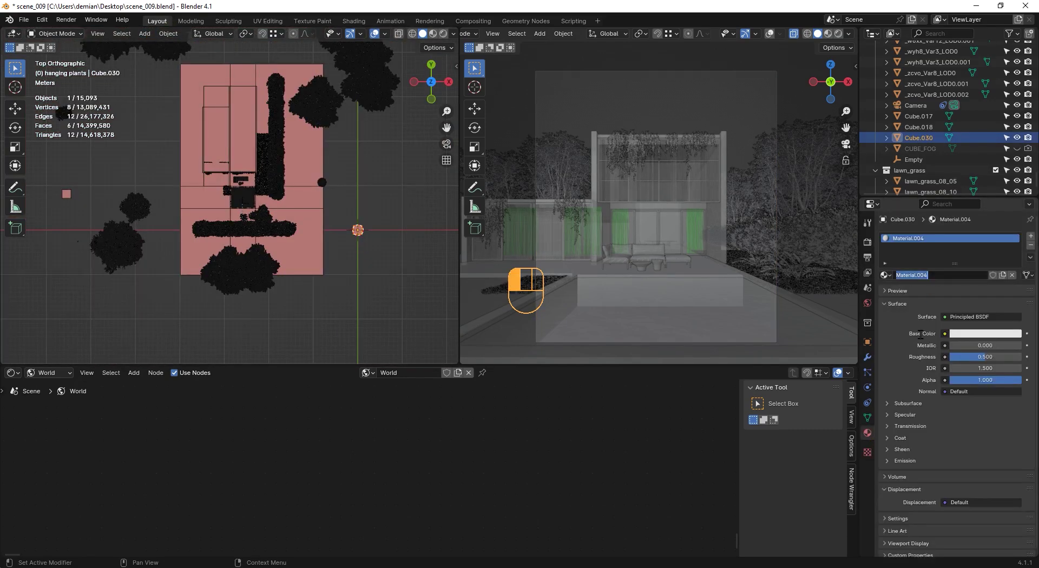
{"action": "scroll", "coordinate": [275, 199], "scroll_direction": "up", "scroll_amount": 4}
{"action": "left_click", "coordinate": [49, 373]}
{"action": "left_click", "coordinate": [54, 401]}
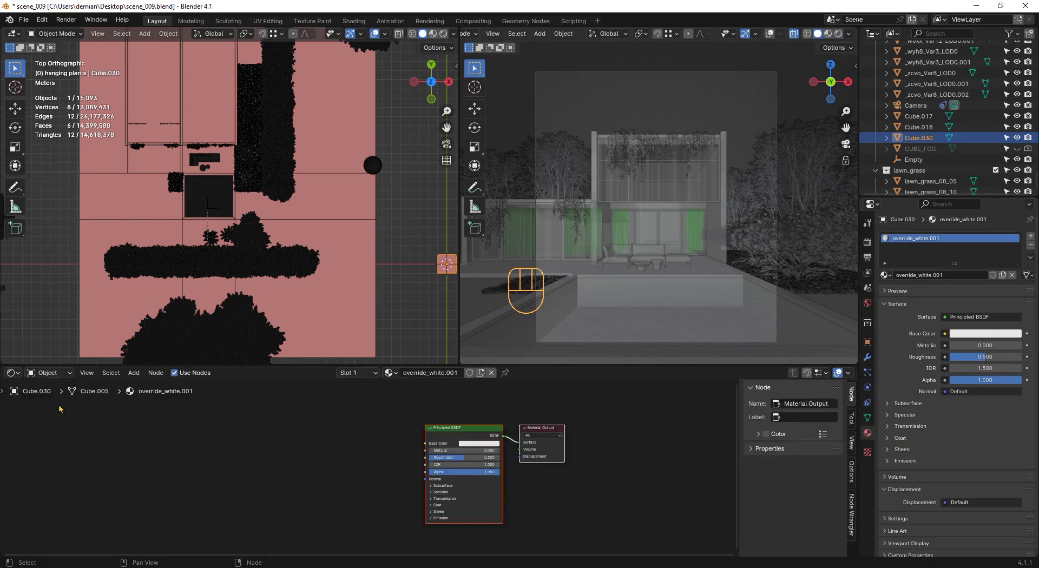
- Set the view layer's material override to override_white.001 and fit its nodes in the editor
{"action": "left_click", "coordinate": [868, 272]}
{"action": "scroll", "coordinate": [932, 460], "scroll_direction": "down", "scroll_amount": 8}
{"action": "left_click", "coordinate": [986, 524]}
{"action": "type", "text": "over"}
{"action": "left_click", "coordinate": [977, 439]}
{"action": "left_click", "coordinate": [368, 482]}
{"action": "key", "text": "Home"}
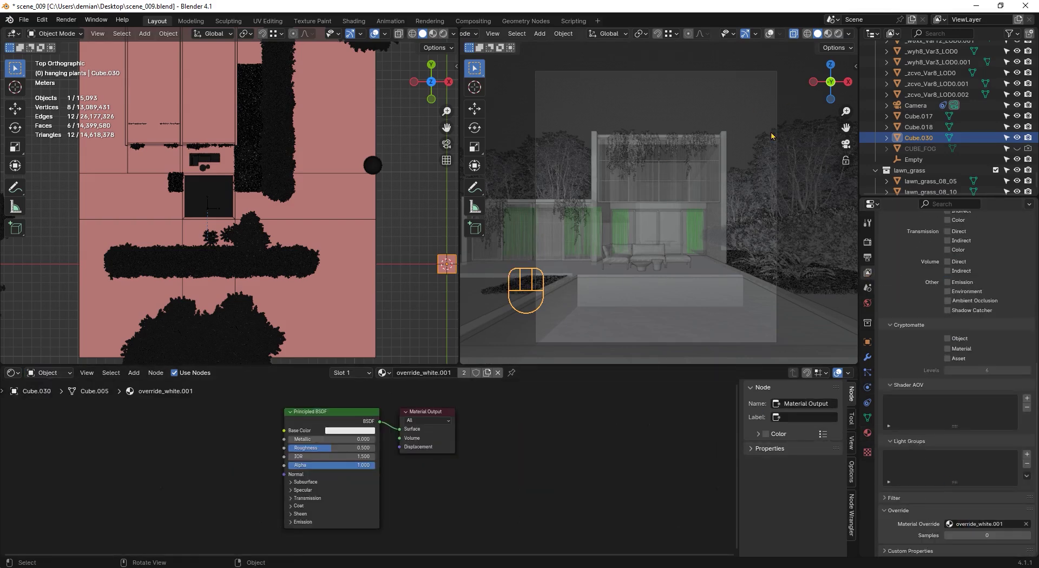
- Switch the camera viewport to rendered shading and set the world background strength to 20
{"action": "left_click", "coordinate": [839, 34]}
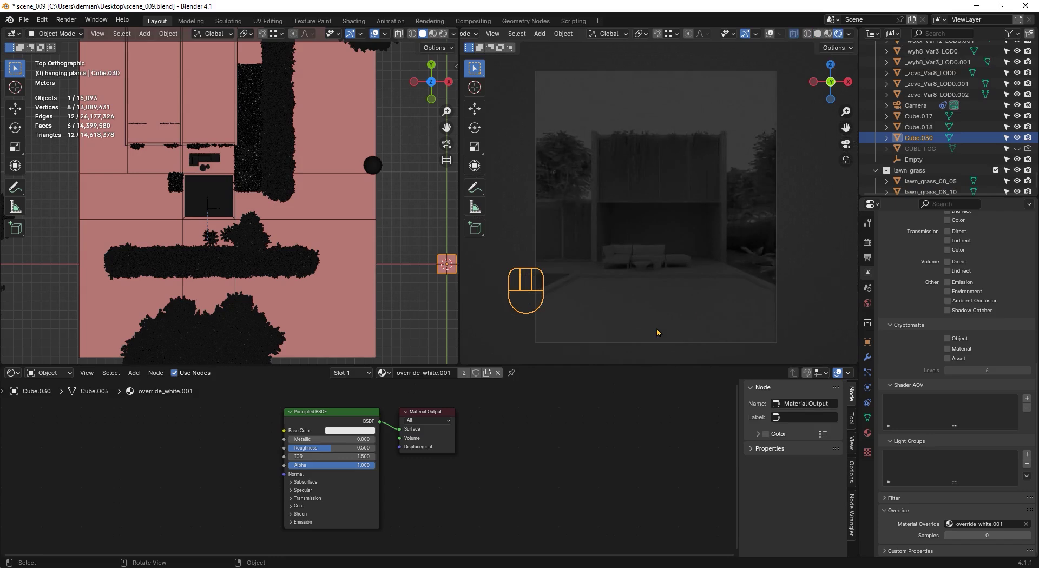
{"action": "left_click", "coordinate": [49, 373]}
{"action": "left_click", "coordinate": [46, 400]}
{"action": "scroll", "coordinate": [131, 433], "scroll_direction": "up", "scroll_amount": 4}
{"action": "left_click", "coordinate": [412, 490]}
{"action": "type", "text": "20"}
{"action": "key", "text": "Return"}
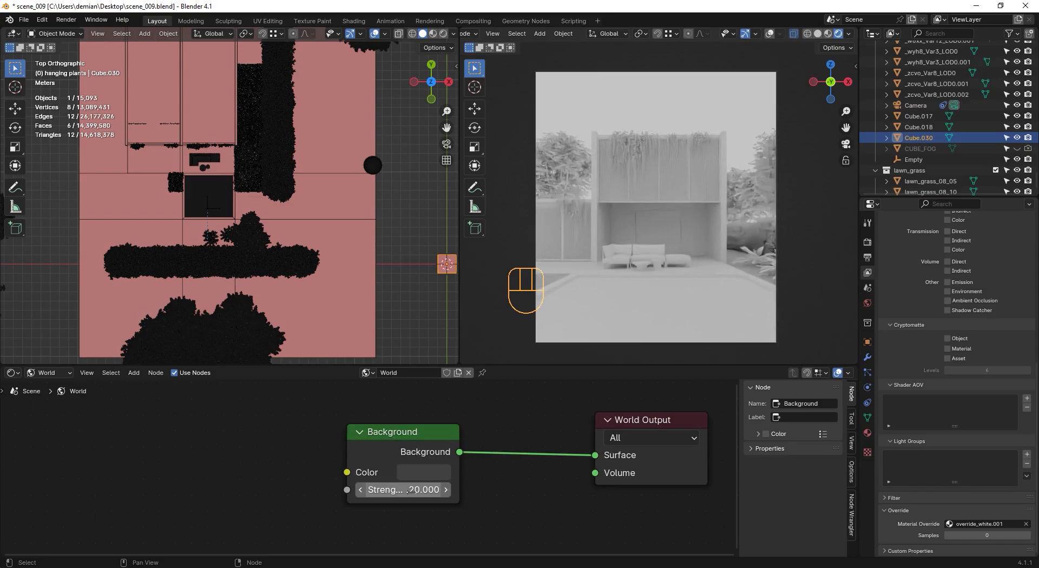
- Select the four glass door panes behind the sofa and set their object pass index to 1
{"action": "left_click", "coordinate": [264, 253]}
{"action": "middle_click_drag", "start_coordinate": [263, 253], "coordinate": [229, 225]}
{"action": "left_click", "coordinate": [243, 235], "text": "shift"}
{"action": "left_click", "coordinate": [295, 237], "text": "shift"}
{"action": "left_click", "coordinate": [331, 232], "text": "shift"}
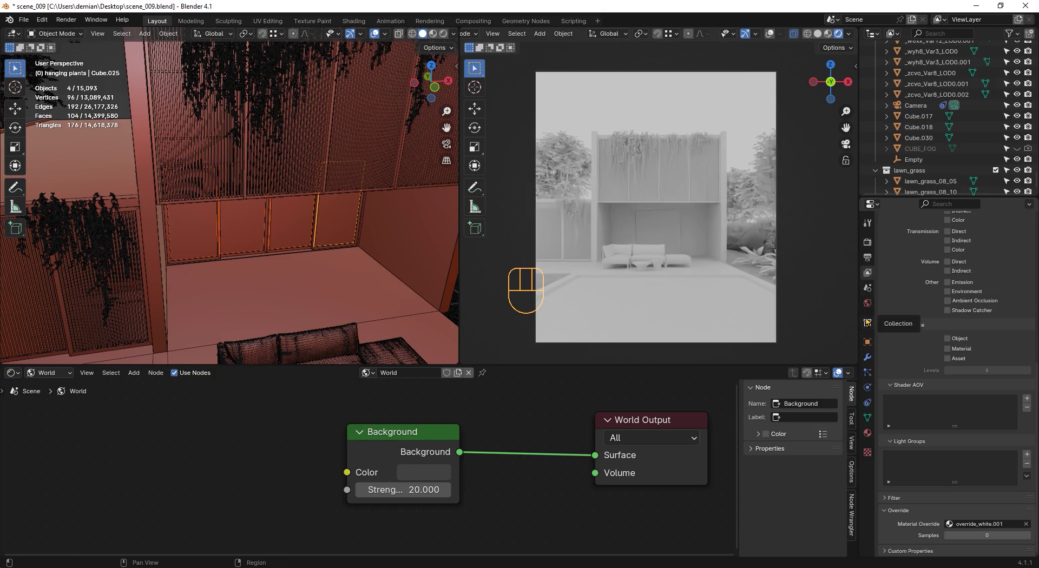
{"action": "left_click", "coordinate": [868, 340]}
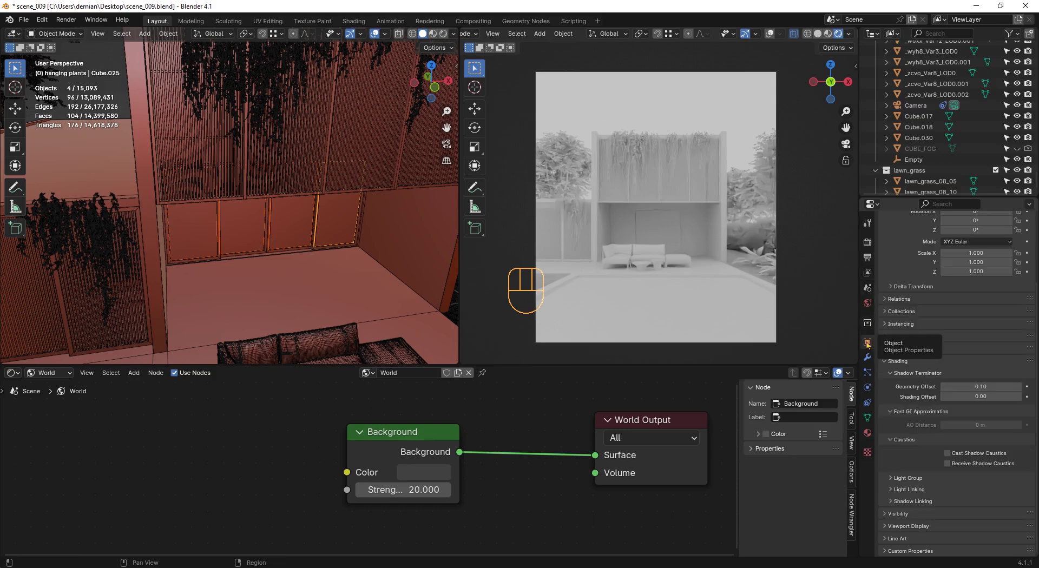
{"action": "left_click", "coordinate": [891, 299]}
{"action": "type", "text": "1"}
{"action": "key", "text": "Return"}
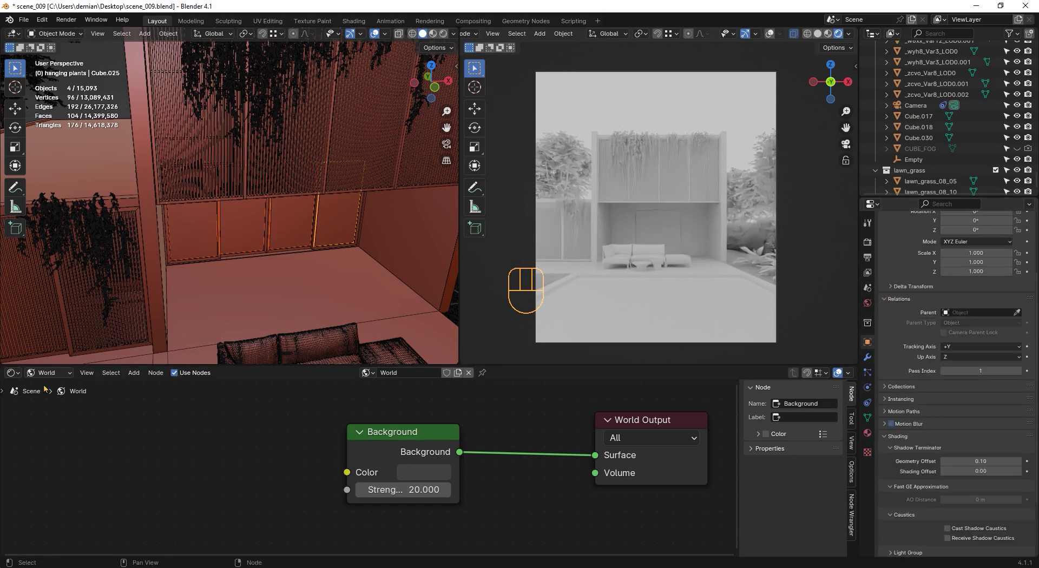
- Display the cube's override material nodes and spread the Principled BSDF and Material Output nodes apart
{"action": "left_click", "coordinate": [47, 372]}
{"action": "left_click", "coordinate": [51, 406]}
{"action": "scroll", "coordinate": [161, 225], "scroll_direction": "down", "scroll_amount": 5}
{"action": "scroll", "coordinate": [161, 226], "scroll_direction": "down", "scroll_amount": 5}
{"action": "left_click", "coordinate": [410, 252]}
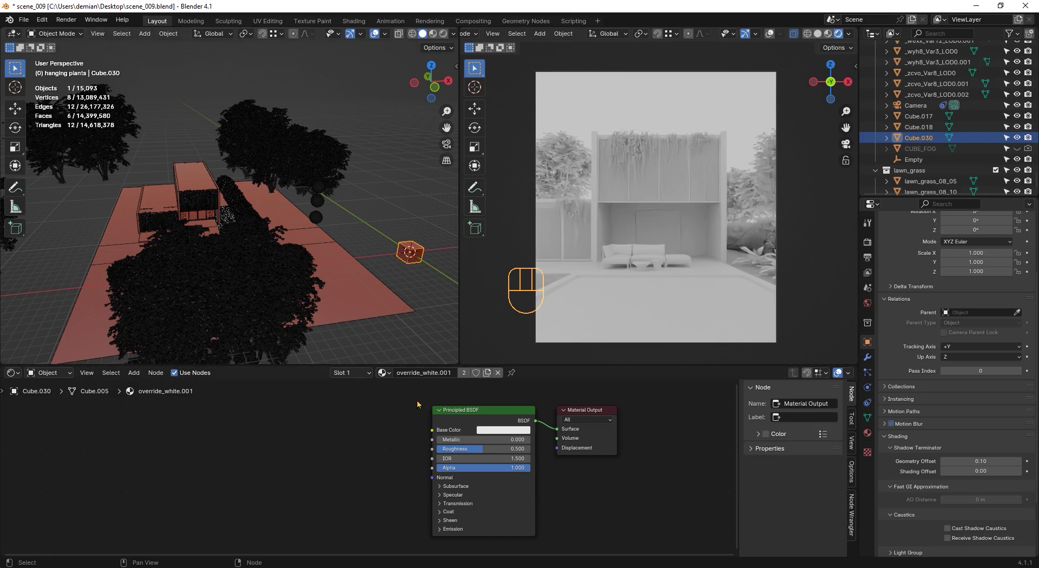
{"action": "scroll", "coordinate": [463, 414], "scroll_direction": "down", "scroll_amount": 8}
{"action": "left_click_drag", "start_coordinate": [436, 436], "coordinate": [603, 452]}
{"action": "left_click_drag", "start_coordinate": [388, 471], "coordinate": [220, 455]}
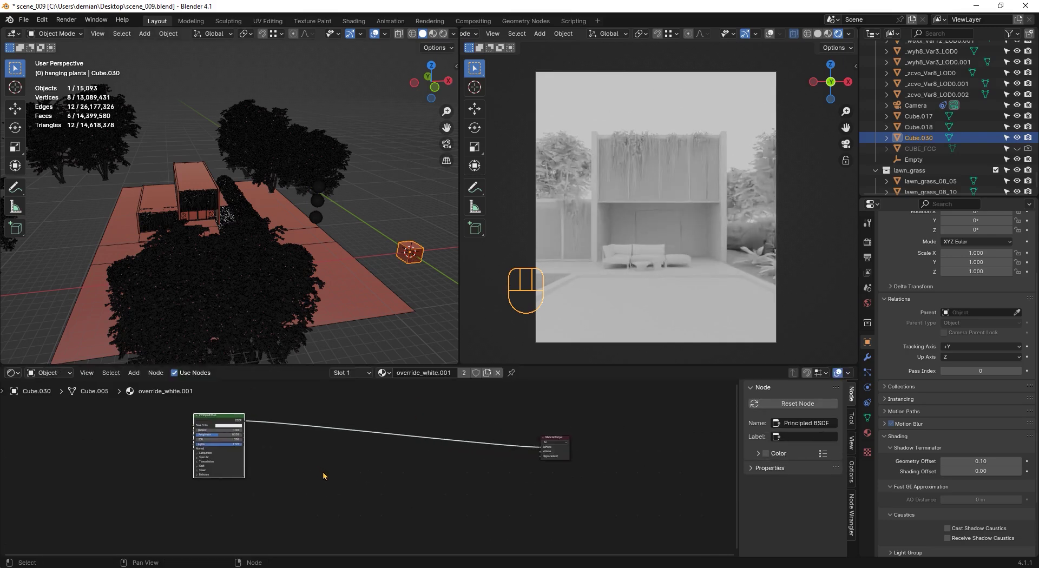
- Insert a Mix Shader node between the Principled BSDF and the Material Output
{"action": "key", "text": "shift+a"}
{"action": "type", "text": "mix shader"}
{"action": "key", "text": "Return"}
{"action": "left_click", "coordinate": [345, 465]}
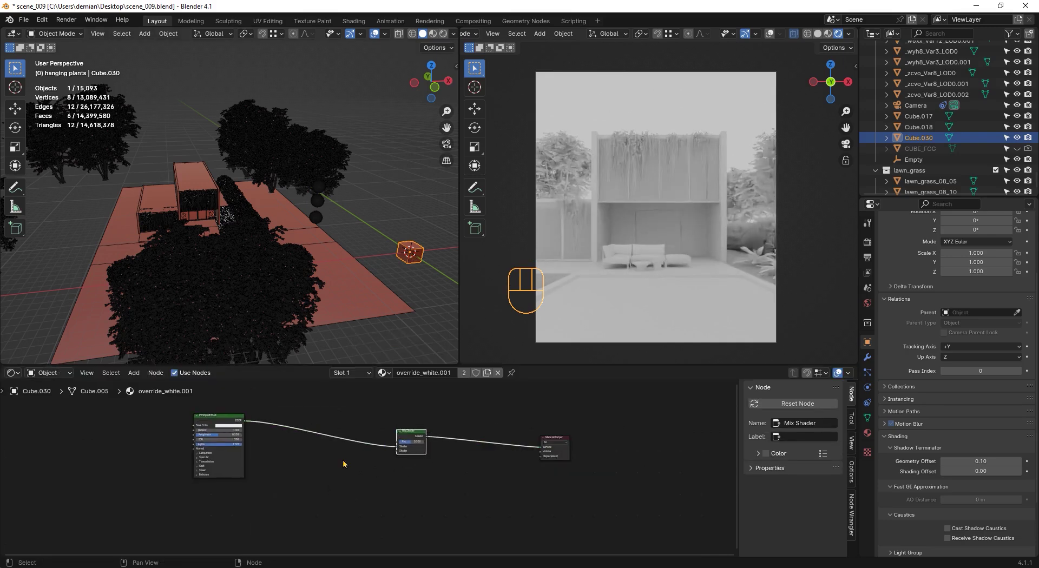
- Add a second Principled BSDF node below the existing one in the override material
{"action": "scroll", "coordinate": [300, 506], "scroll_direction": "up", "scroll_amount": 1}
{"action": "key", "text": "shift+a"}
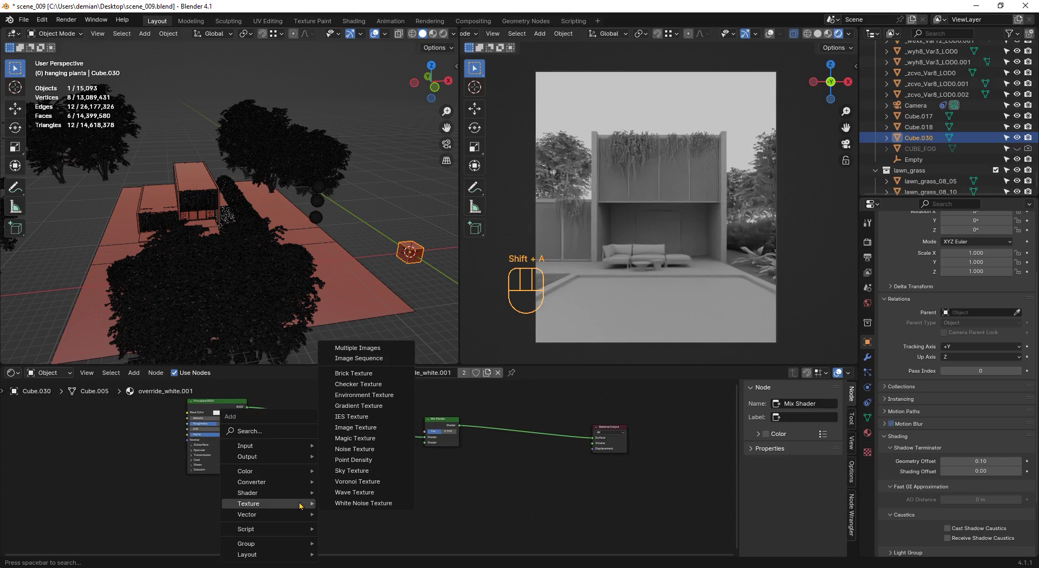
{"action": "type", "text": "princi"}
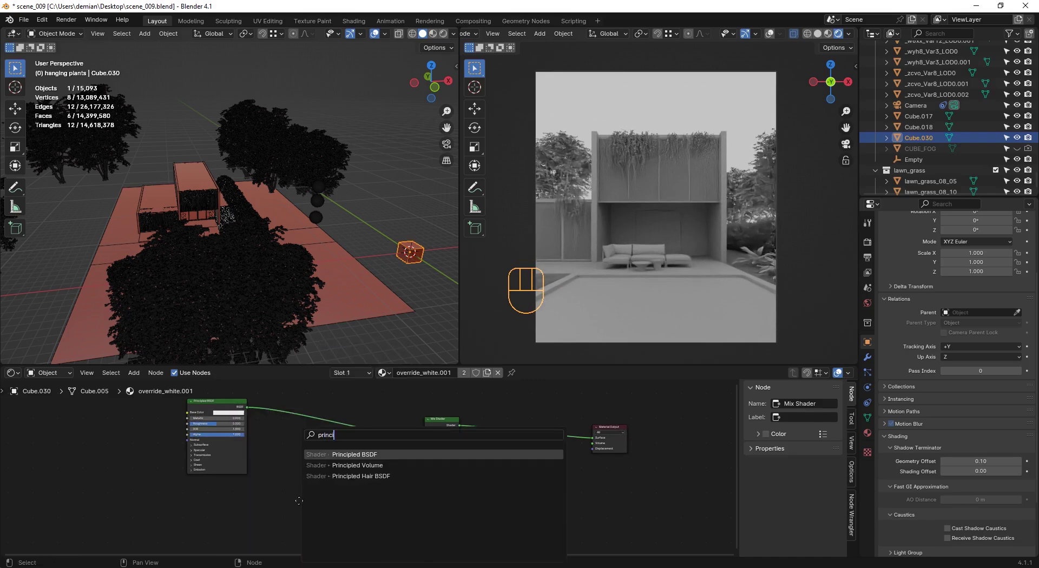
{"action": "key", "text": "Return"}
{"action": "left_click", "coordinate": [233, 493]}
{"action": "scroll", "coordinate": [229, 526], "scroll_direction": "up", "scroll_amount": 6}
{"action": "middle_click_drag", "start_coordinate": [209, 542], "coordinate": [220, 496]}
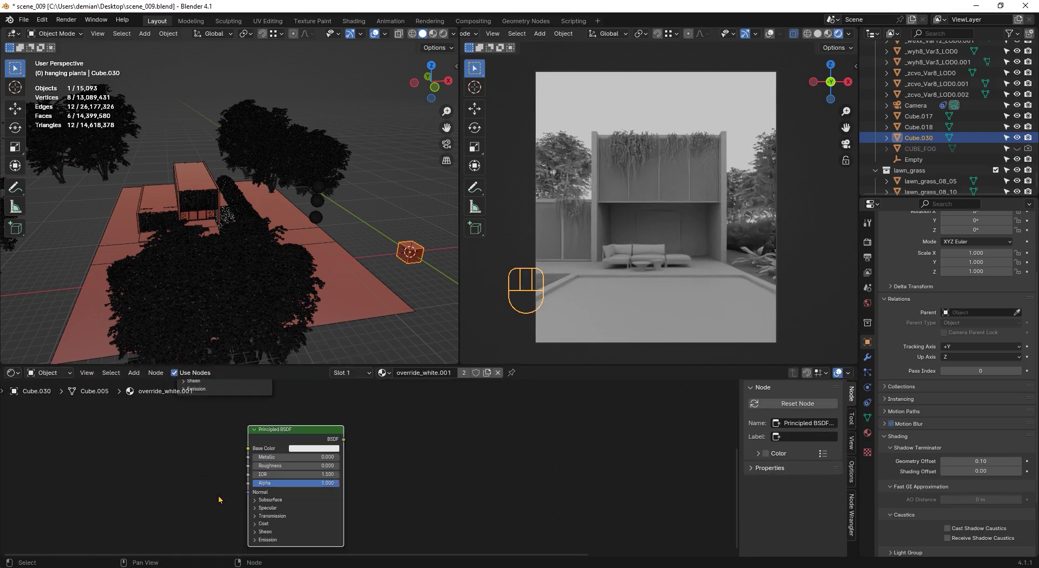
- Set the new Principled BSDF's transmission weight to 1 and connect it to the Mix Shader's second shader input
{"action": "left_click", "coordinate": [257, 517]}
{"action": "left_click_drag", "start_coordinate": [260, 526], "coordinate": [340, 526]}
{"action": "scroll", "coordinate": [212, 541], "scroll_direction": "down", "scroll_amount": 2}
{"action": "left_click_drag", "start_coordinate": [300, 472], "coordinate": [394, 414]}
- Add an Object Info node above the first Principled BSDF
{"action": "middle_click_drag", "start_coordinate": [349, 404], "coordinate": [472, 533]}
{"action": "scroll", "coordinate": [472, 534], "scroll_direction": "down", "scroll_amount": 2}
{"action": "key", "text": "shift+a"}
{"action": "type", "text": "object info"}
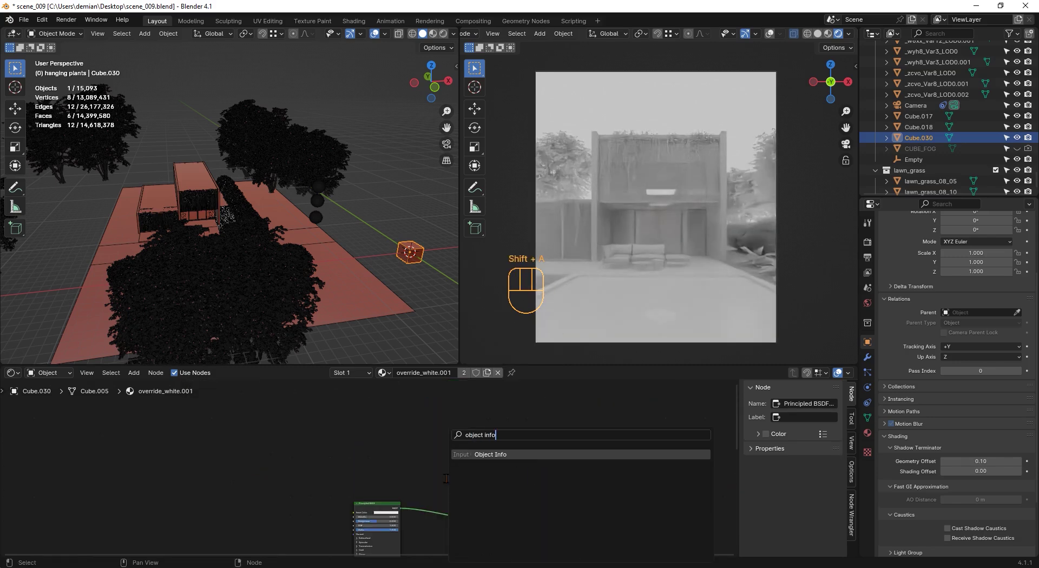
{"action": "key", "text": "Return"}
{"action": "left_click", "coordinate": [370, 445]}
{"action": "scroll", "coordinate": [422, 490], "scroll_direction": "up", "scroll_amount": 2}
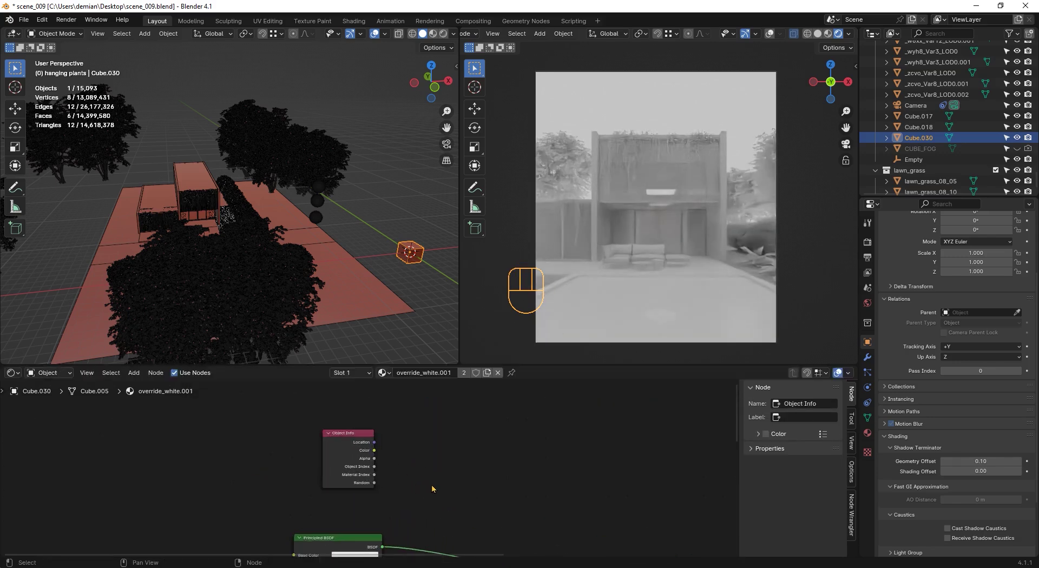
- Add a Math node set to Compare with value 1 and epsilon 0 beside the Object Info node
{"action": "key", "text": "shift+a"}
{"action": "mouse_move", "coordinate": [434, 488]}
{"action": "left_click", "coordinate": [475, 416]}
{"action": "left_click", "coordinate": [466, 449]}
{"action": "left_click", "coordinate": [478, 455]}
{"action": "left_click", "coordinate": [517, 516]}
- Link Object Index into the Compare node and its output into the Mix Shader's factor
{"action": "left_click_drag", "start_coordinate": [373, 467], "coordinate": [438, 474]}
{"action": "scroll", "coordinate": [399, 416], "scroll_direction": "down", "scroll_amount": 2}
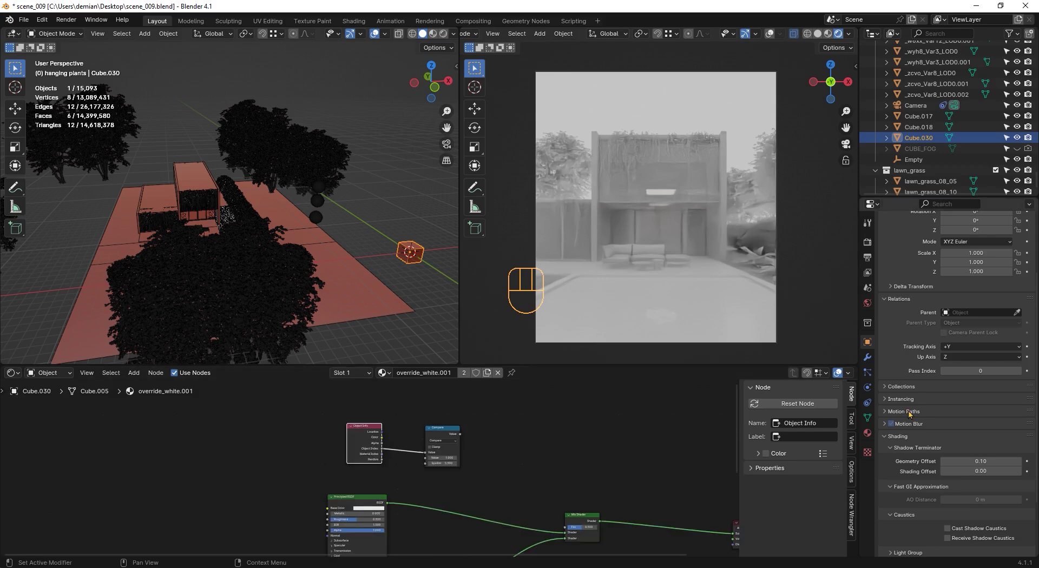
{"action": "left_click_drag", "start_coordinate": [460, 436], "coordinate": [565, 528]}
{"action": "scroll", "coordinate": [548, 433], "scroll_direction": "down", "scroll_amount": 2}
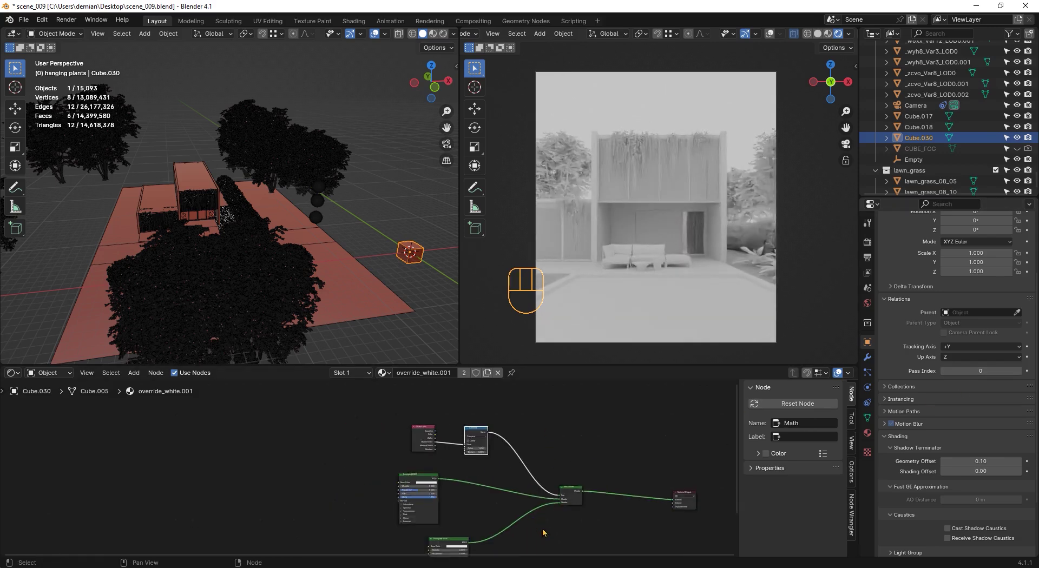
- Set the object pass index to 1 for the remaining door panes behind the sofa
{"action": "scroll", "coordinate": [492, 512], "scroll_direction": "up", "scroll_amount": 3}
{"action": "scroll", "coordinate": [669, 233], "scroll_direction": "up", "scroll_amount": 5}
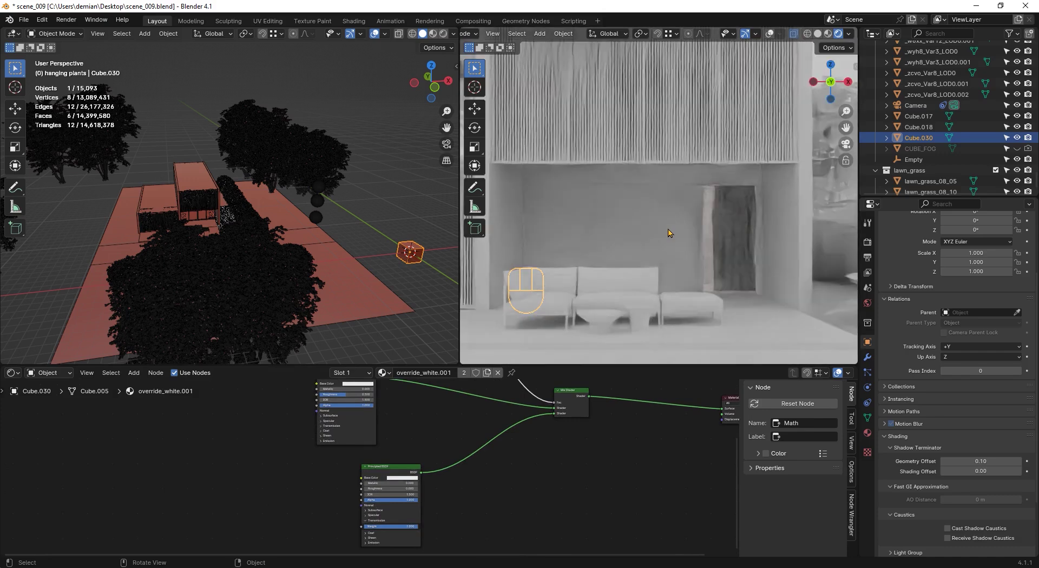
{"action": "scroll", "coordinate": [677, 238], "scroll_direction": "up", "scroll_amount": 2}
{"action": "left_click", "coordinate": [659, 248]}
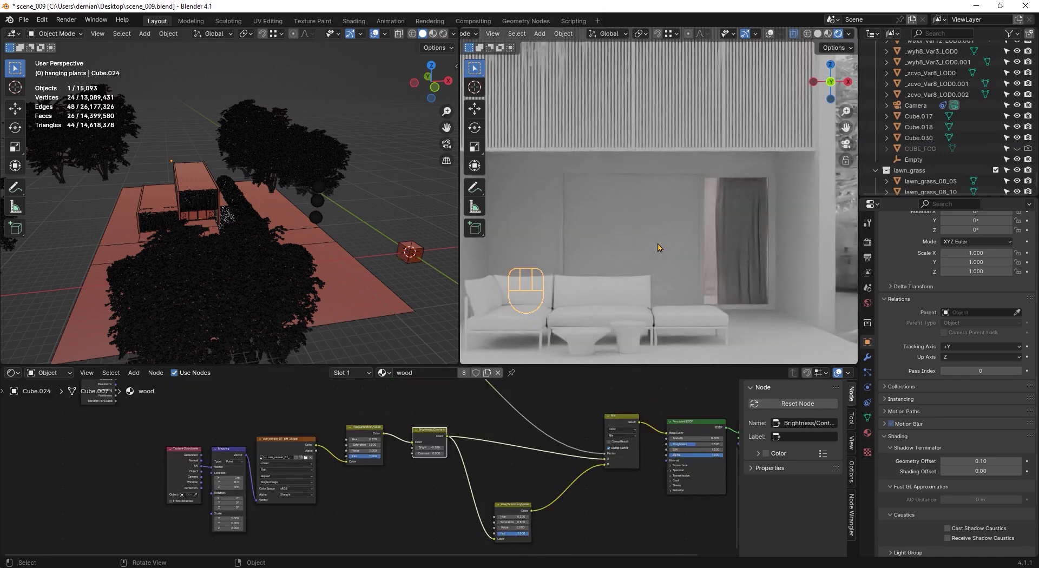
{"action": "left_click", "coordinate": [555, 238]}
{"action": "left_click", "coordinate": [599, 227]}
{"action": "left_click", "coordinate": [548, 220]}
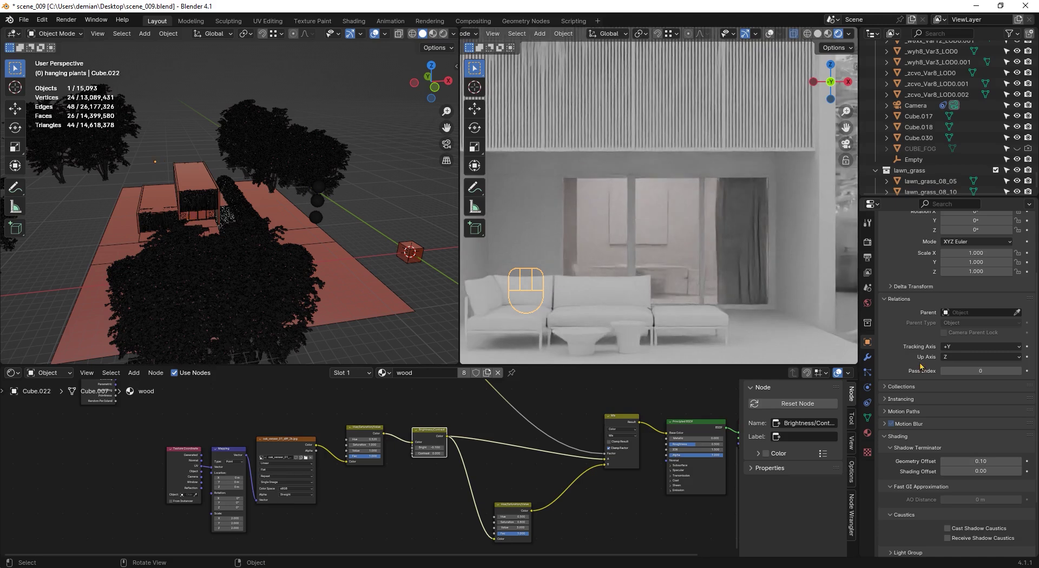
{"action": "key", "text": "Return"}
{"action": "scroll", "coordinate": [731, 275], "scroll_direction": "down", "scroll_amount": 2}
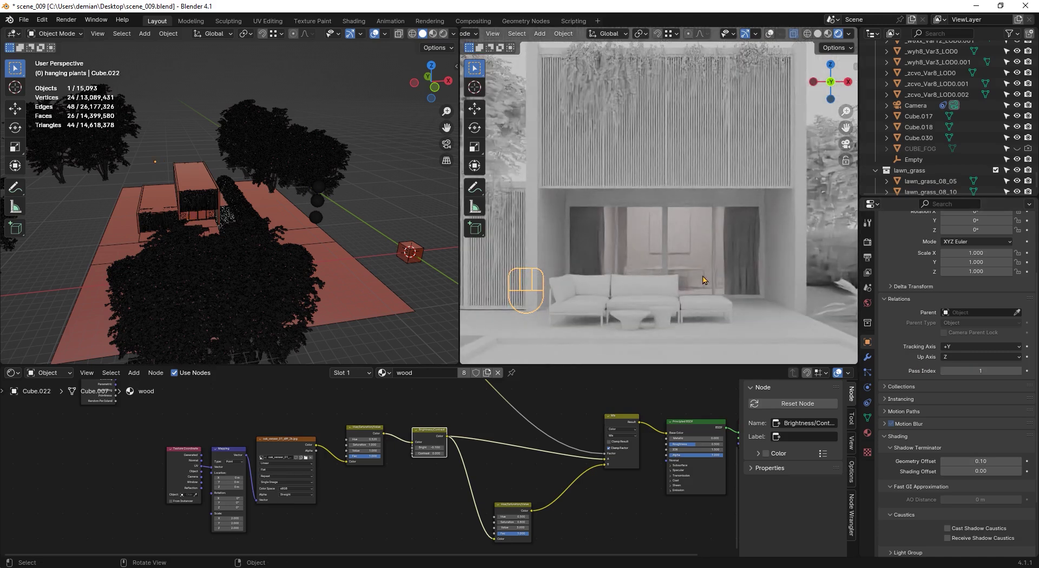
{"action": "scroll", "coordinate": [705, 279], "scroll_direction": "down", "scroll_amount": 3}
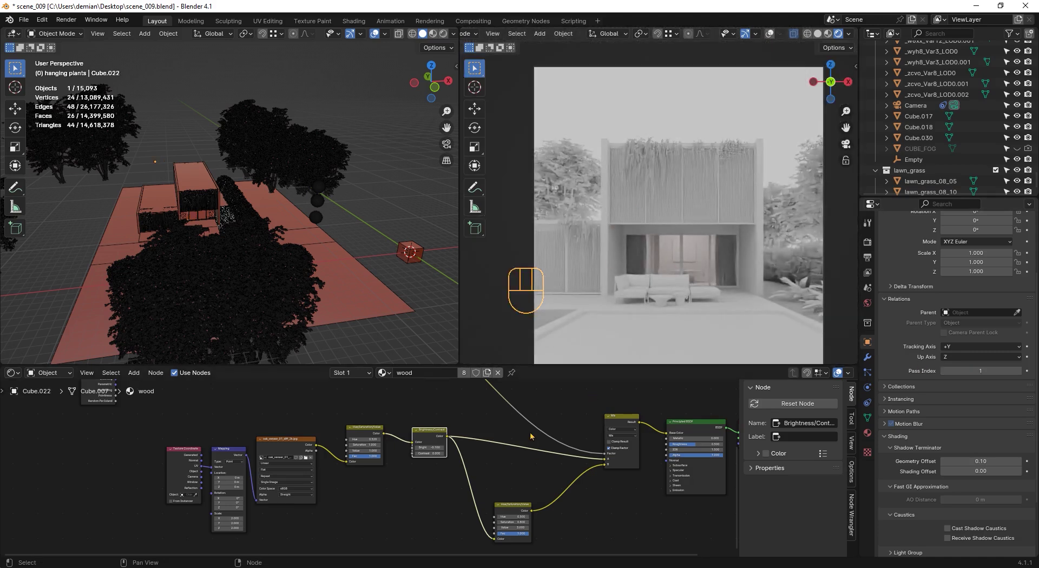
- Duplicate the Compare node in the override material, feed it the Object Index and set its value to 2
{"action": "left_click_drag", "start_coordinate": [385, 419], "coordinate": [383, 401]}
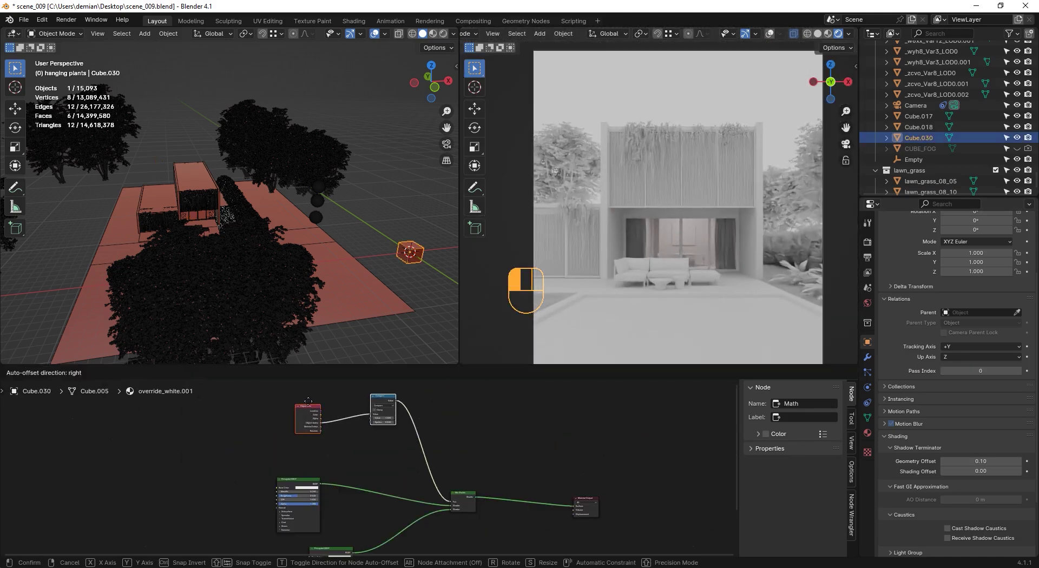
{"action": "key", "text": "shift+d"}
{"action": "left_click", "coordinate": [386, 447]}
{"action": "scroll", "coordinate": [344, 431], "scroll_direction": "up", "scroll_amount": 3}
{"action": "left_click_drag", "start_coordinate": [310, 409], "coordinate": [407, 484]}
{"action": "left_click", "coordinate": [433, 491]}
{"action": "type", "text": "2"}
{"action": "key", "text": "Return"}
- Duplicate the Mix Shader, insert the copy before the Material Output and drive its factor with the second Compare node
{"action": "scroll", "coordinate": [455, 486], "scroll_direction": "down", "scroll_amount": 6}
{"action": "left_click", "coordinate": [422, 509]}
{"action": "key", "text": "shift+d"}
{"action": "left_click", "coordinate": [529, 507]}
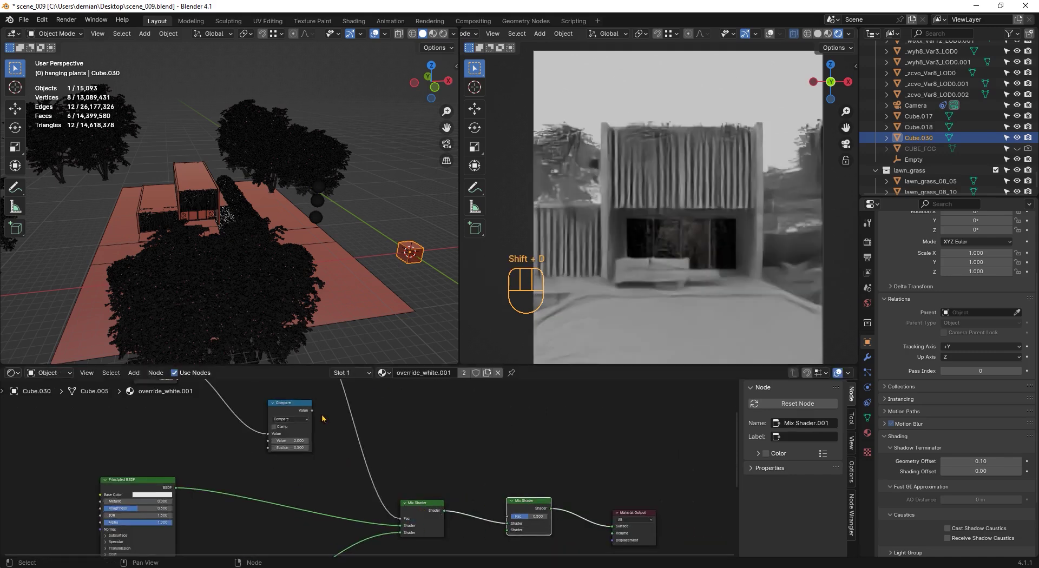
{"action": "left_click_drag", "start_coordinate": [312, 410], "coordinate": [507, 517]}
{"action": "scroll", "coordinate": [379, 425], "scroll_direction": "down", "scroll_amount": 1}
- Duplicate the transmissive Principled BSDF and connect the copy to the second Mix Shader's lower shader input
{"action": "middle_click_drag", "start_coordinate": [356, 430], "coordinate": [388, 369]}
{"action": "middle_click_drag", "start_coordinate": [387, 547], "coordinate": [347, 503]}
{"action": "left_click_drag", "start_coordinate": [271, 471], "coordinate": [216, 509]}
{"action": "key", "text": "shift+d"}
{"action": "left_click", "coordinate": [447, 478]}
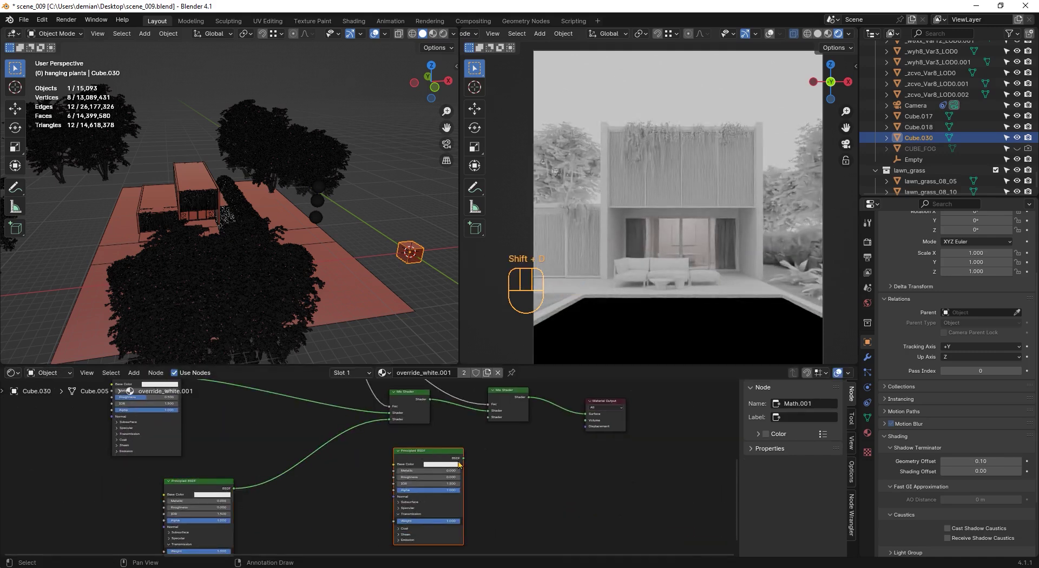
{"action": "left_click_drag", "start_coordinate": [464, 458], "coordinate": [487, 417]}
- Set the duplicated Principled BSDF's IOR to 1.33 and give it a pale bluish base color
{"action": "scroll", "coordinate": [479, 468], "scroll_direction": "up", "scroll_amount": 3}
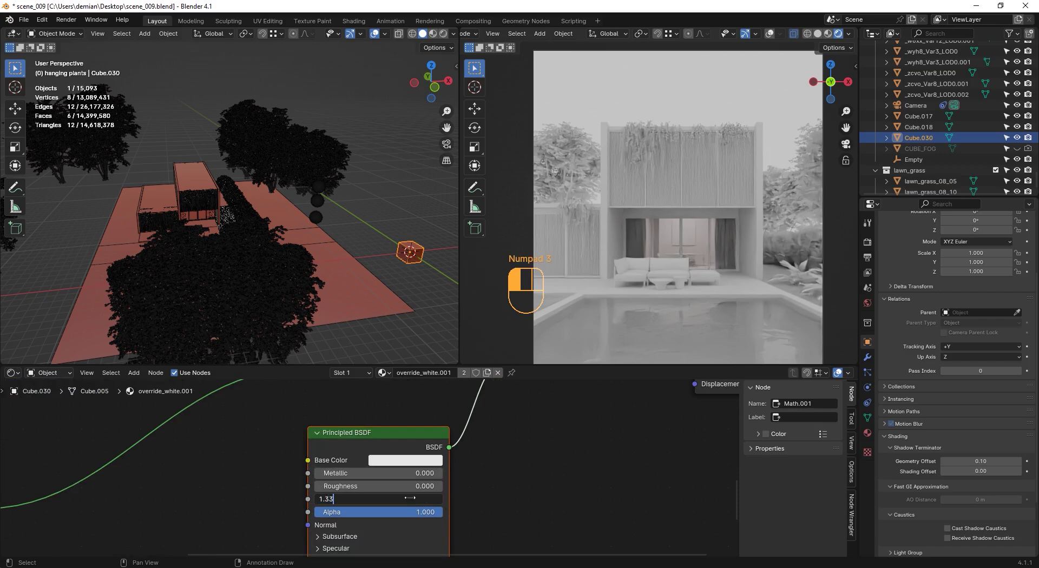
{"action": "scroll", "coordinate": [805, 357], "scroll_direction": "up", "scroll_amount": 3}
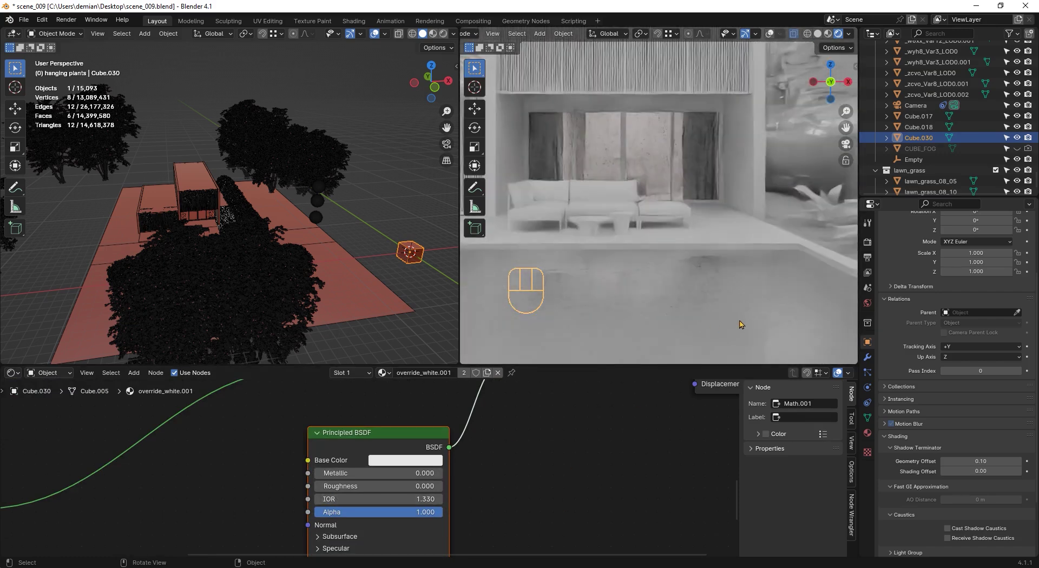
{"action": "scroll", "coordinate": [740, 324], "scroll_direction": "down", "scroll_amount": 4}
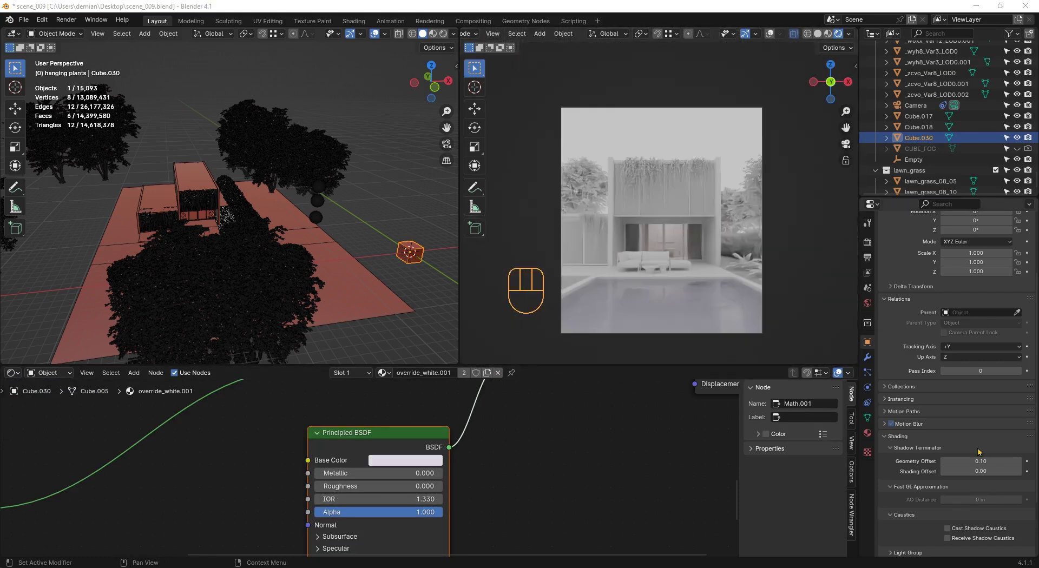
- Switch the node editor to the world nodes and set the background strength to 1
{"action": "left_click", "coordinate": [47, 373]}
{"action": "left_click", "coordinate": [49, 415]}
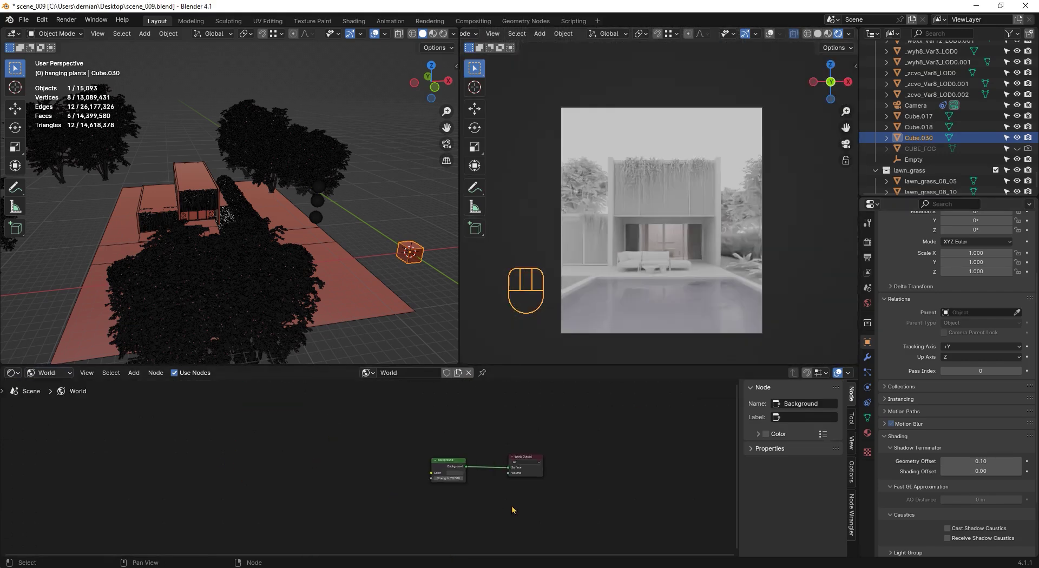
{"action": "scroll", "coordinate": [390, 470], "scroll_direction": "up", "scroll_amount": 2}
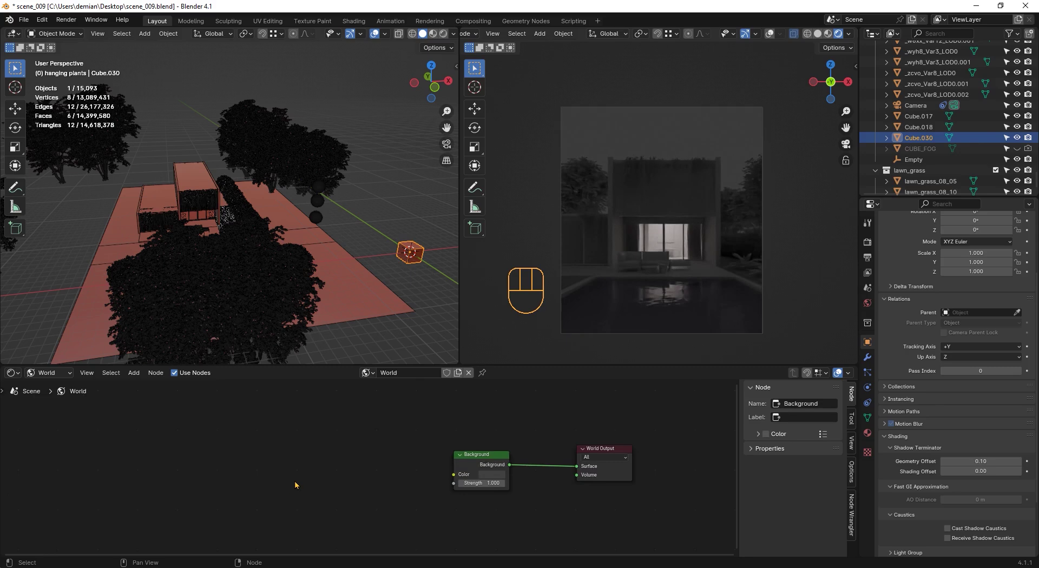
- Select the area light above the dining table inside the house and set its power to 0 W
{"action": "scroll", "coordinate": [190, 189], "scroll_direction": "up", "scroll_amount": 7}
{"action": "key", "text": "shift+z"}
{"action": "middle_click_drag", "start_coordinate": [194, 210], "coordinate": [204, 234]}
{"action": "left_click", "coordinate": [176, 180]}
{"action": "left_click", "coordinate": [868, 388]}
{"action": "key", "text": "Delete"}
- Add a Sky Texture node to the world and connect it to the Background color
{"action": "key", "text": "shift+a"}
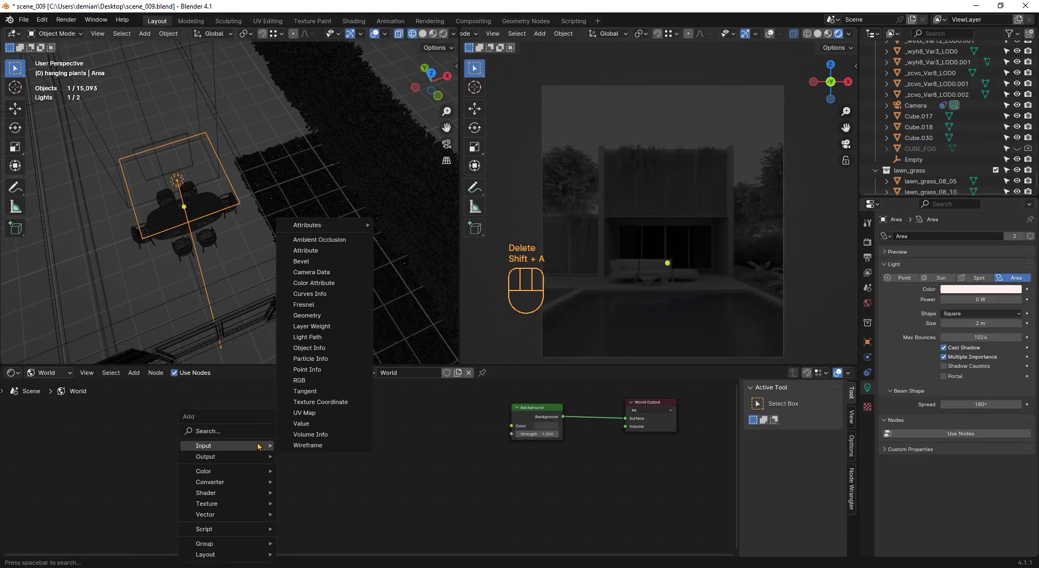
{"action": "type", "text": "sky"}
{"action": "key", "text": "Return"}
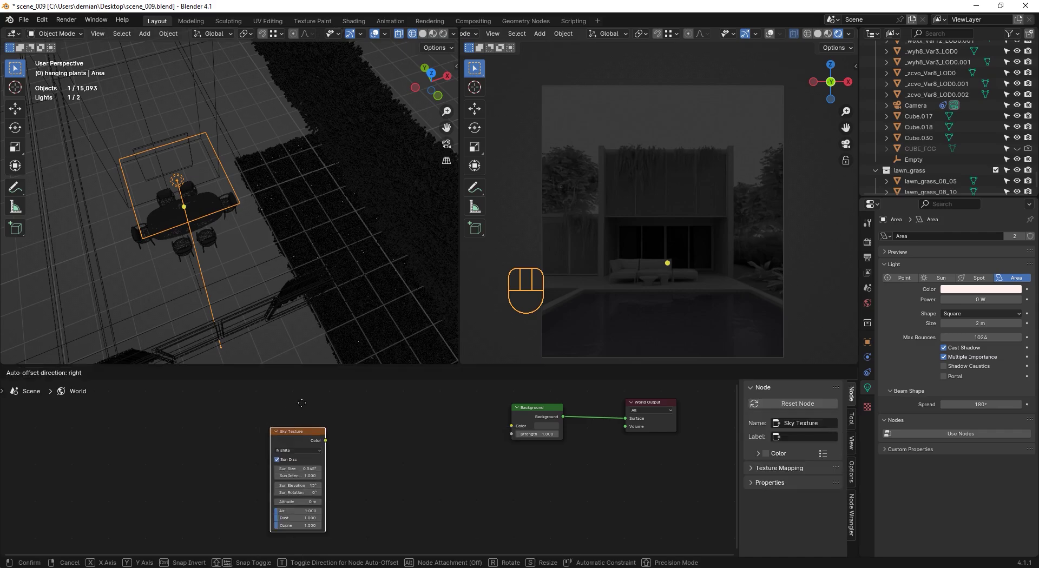
{"action": "left_click", "coordinate": [297, 404]}
{"action": "left_click", "coordinate": [528, 417]}
- Insert a Mix Shader node between the Background and World Output nodes
{"action": "key", "text": "shift+a"}
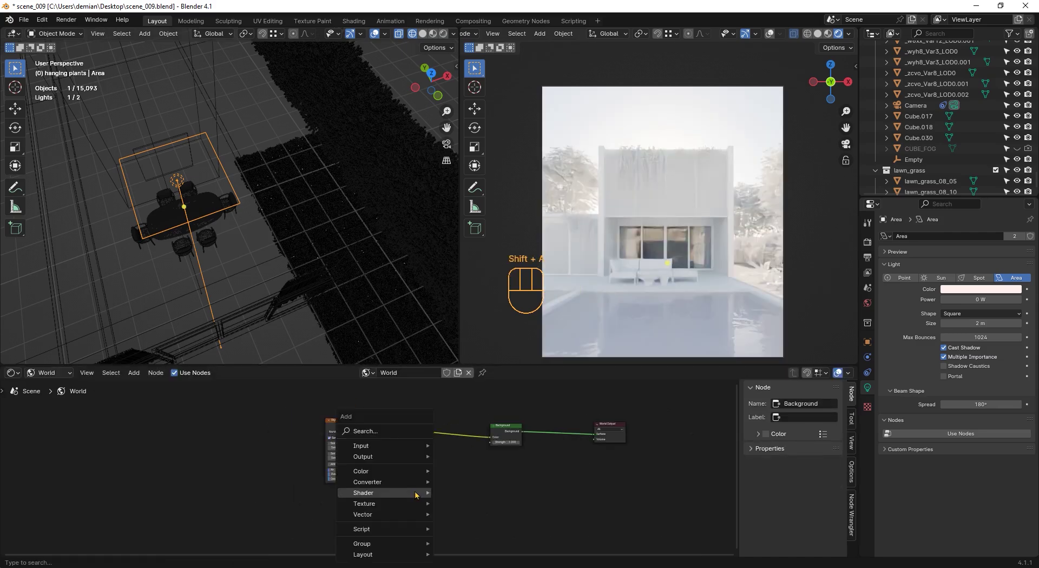
{"action": "type", "text": "mix sh"}
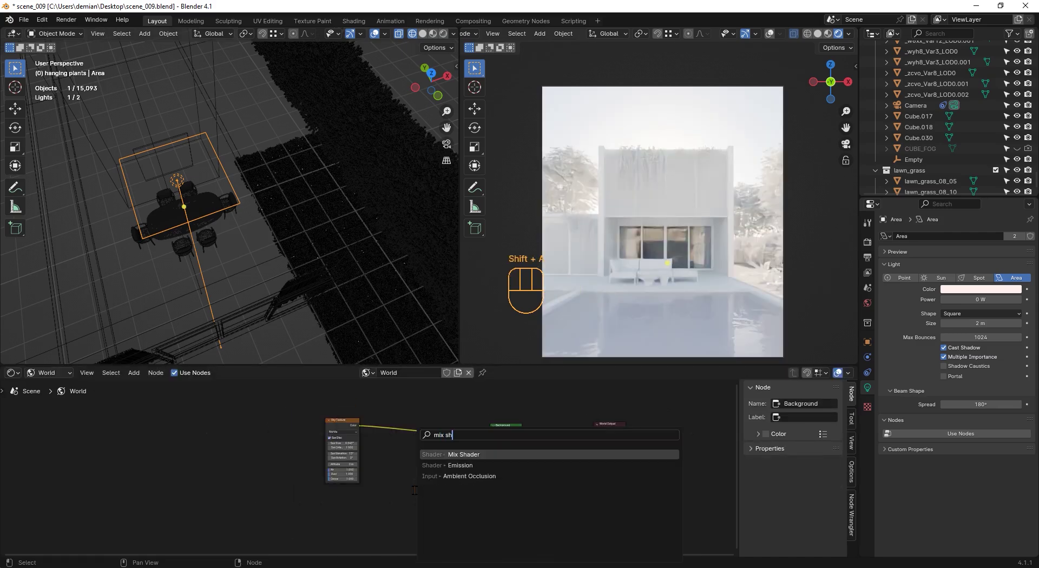
{"action": "key", "text": "Return"}
{"action": "left_click", "coordinate": [546, 427]}
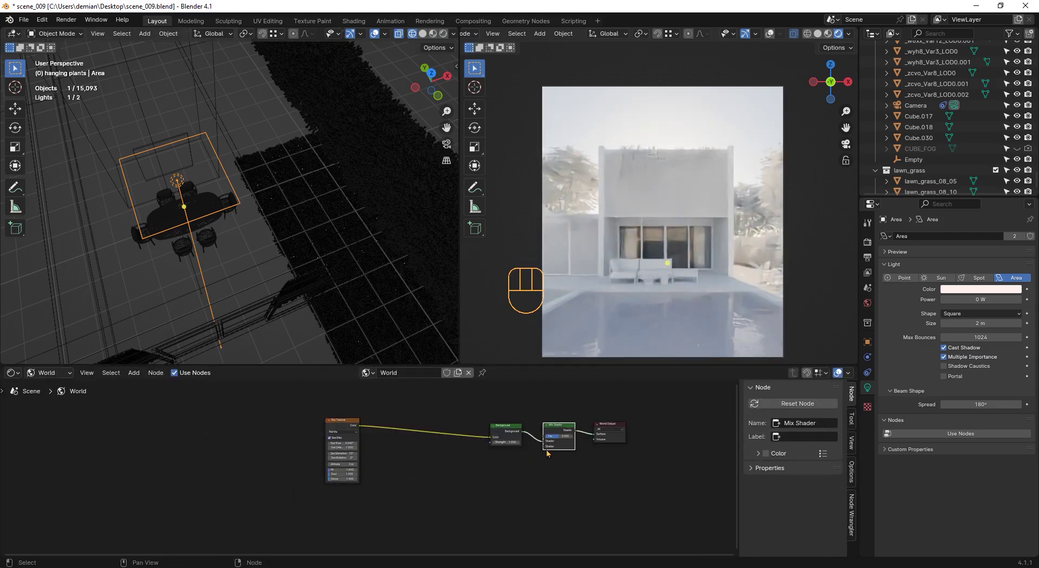
- Add a Light Path node above the world's Sky Texture and Background nodes
{"action": "middle_click_drag", "start_coordinate": [417, 431], "coordinate": [427, 509]}
{"action": "scroll", "coordinate": [382, 433], "scroll_direction": "up", "scroll_amount": 3}
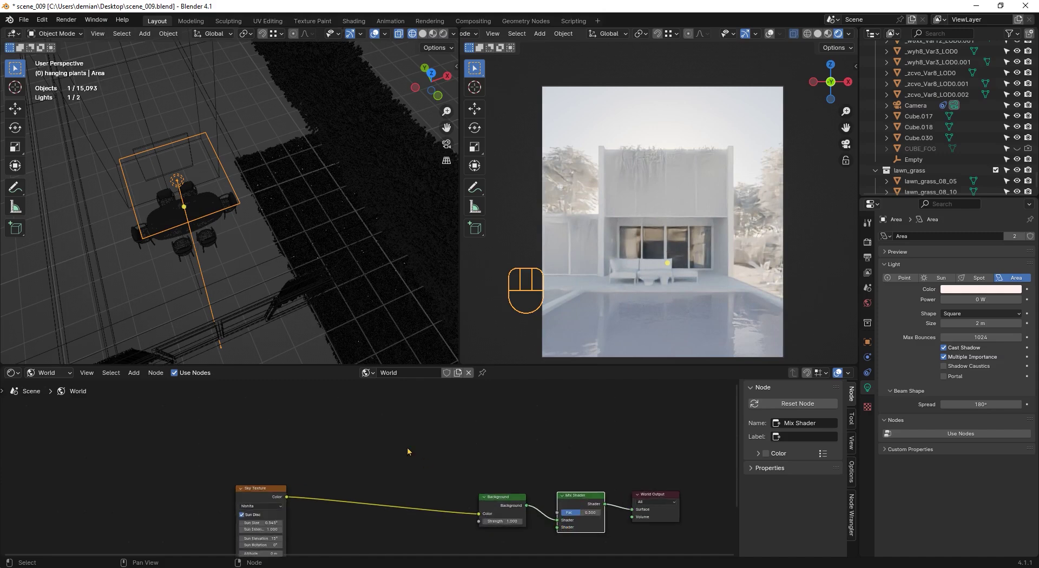
{"action": "key", "text": "shift+a"}
{"action": "type", "text": "light"}
{"action": "key", "text": "Return"}
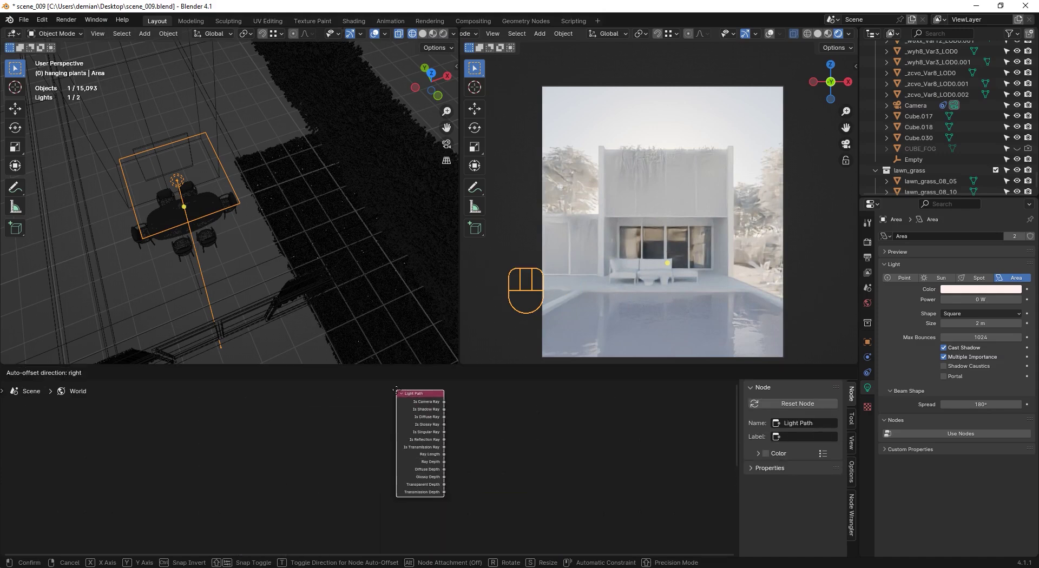
{"action": "left_click", "coordinate": [377, 406]}
- Connect the Light Path's Is Camera Ray output to the Mix Shader's factor and move the Sky Texture closer to the Background
{"action": "scroll", "coordinate": [377, 406], "scroll_direction": "down", "scroll_amount": 6}
{"action": "scroll", "coordinate": [382, 420], "scroll_direction": "up", "scroll_amount": 3}
{"action": "left_click_drag", "start_coordinate": [394, 412], "coordinate": [406, 453]}
{"action": "scroll", "coordinate": [433, 514], "scroll_direction": "up", "scroll_amount": 6}
{"action": "left_click_drag", "start_coordinate": [401, 413], "coordinate": [489, 533]}
{"action": "scroll", "coordinate": [476, 499], "scroll_direction": "down", "scroll_amount": 2}
{"action": "left_click_drag", "start_coordinate": [294, 461], "coordinate": [350, 473]}
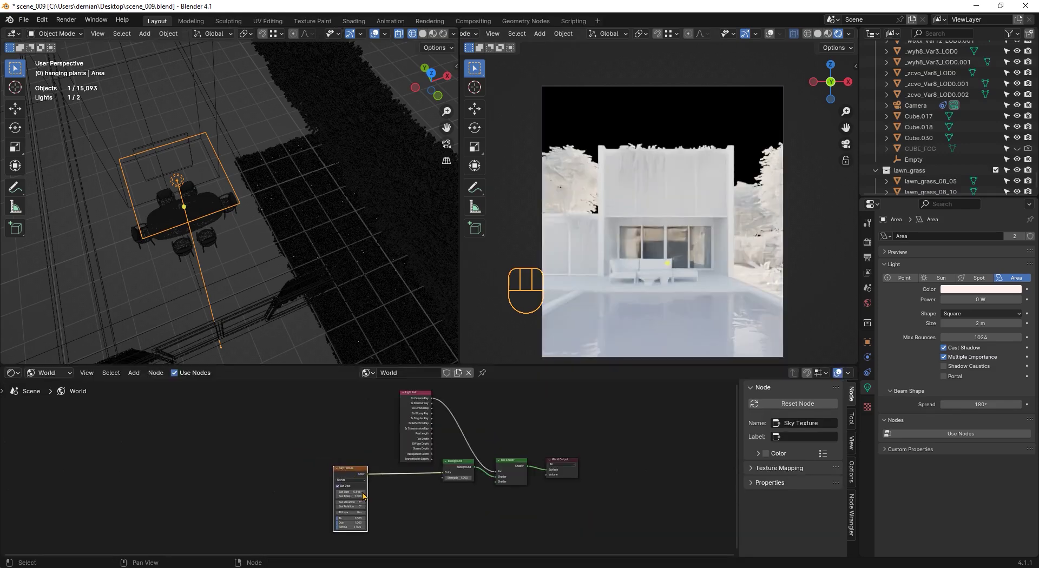
- Try sun rotations of 180 and 270 degrees on the Sky Texture
{"action": "scroll", "coordinate": [396, 510], "scroll_direction": "up", "scroll_amount": 4}
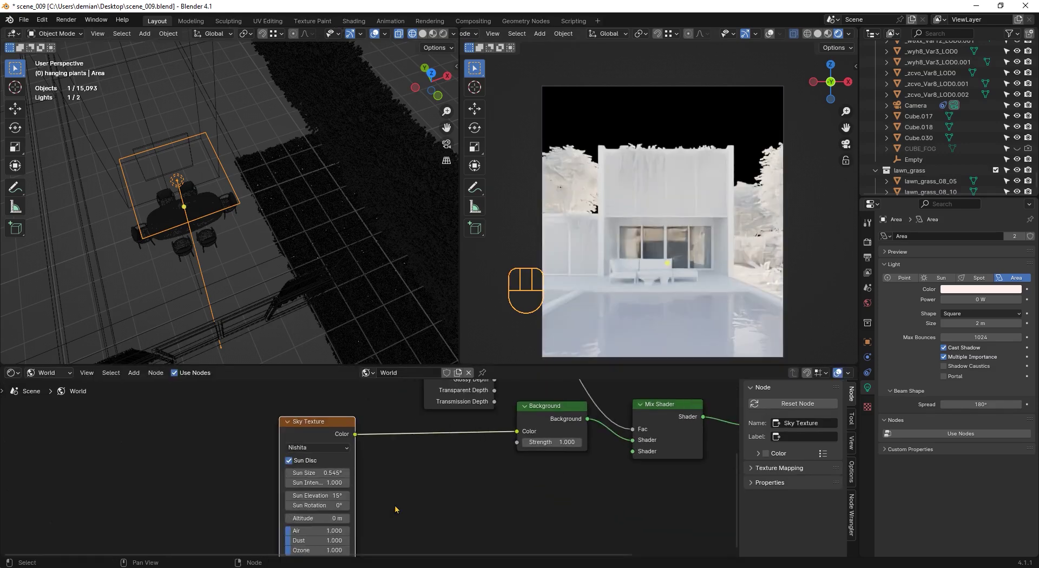
{"action": "key", "text": "Return"}
{"action": "left_click", "coordinate": [322, 506]}
{"action": "type", "text": "180"}
{"action": "key", "text": "Return"}
{"action": "left_click", "coordinate": [321, 506]}
{"action": "type", "text": "270"}
{"action": "key", "text": "Return"}
- Set the Sky Texture's sun rotation to 250 degrees and its sun elevation to 30 degrees
{"action": "left_click", "coordinate": [322, 506]}
{"action": "type", "text": "250"}
{"action": "key", "text": "Return"}
{"action": "left_click", "coordinate": [326, 496]}
{"action": "type", "text": "20"}
{"action": "key", "text": "Return"}
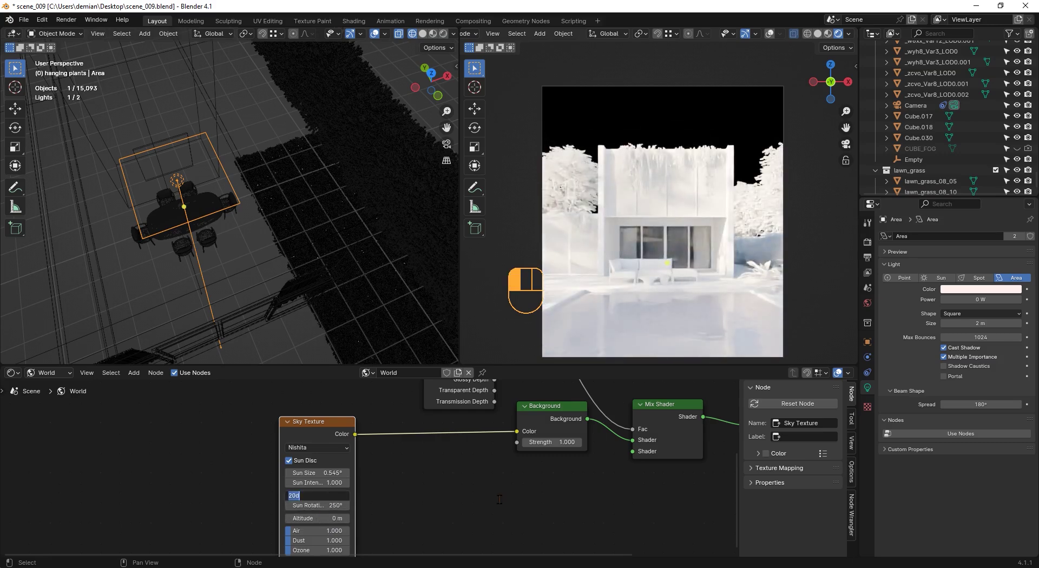
{"action": "type", "text": "30"}
{"action": "key", "text": "Return"}
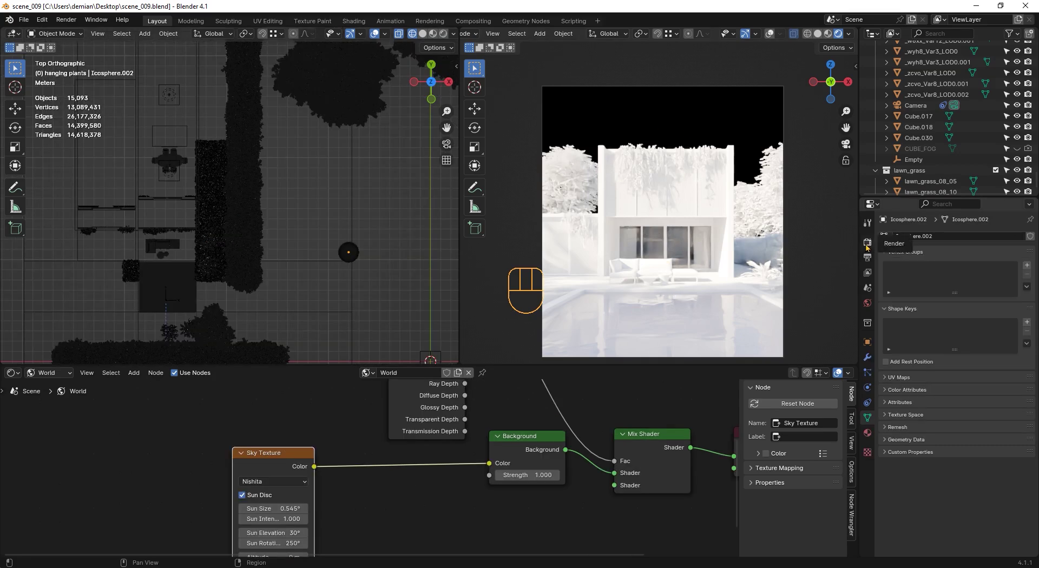
- Set the render's color management exposure to -2 and the Sky Texture's sun intensity to 0.5
{"action": "scroll", "coordinate": [911, 552], "scroll_direction": "down", "scroll_amount": 3}
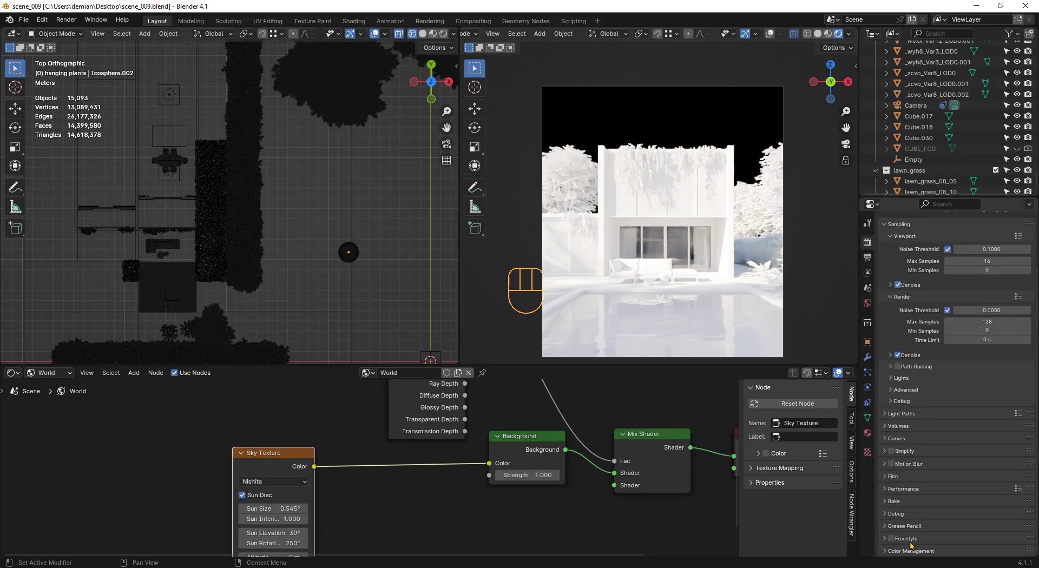
{"action": "left_click", "coordinate": [911, 551]}
{"action": "scroll", "coordinate": [912, 551], "scroll_direction": "down", "scroll_amount": 8}
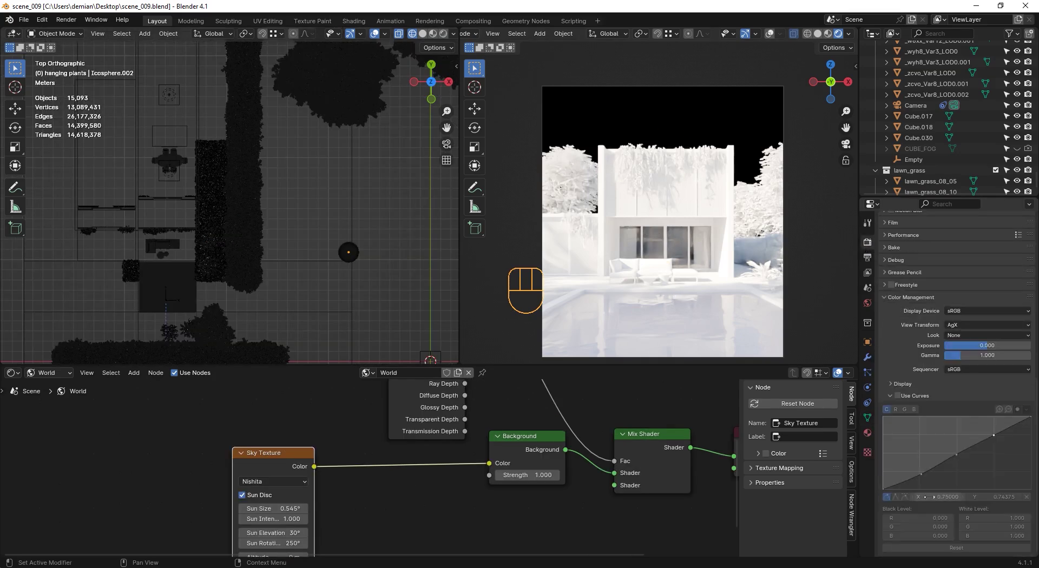
{"action": "left_click", "coordinate": [983, 347]}
{"action": "type", "text": "-1"}
{"action": "key", "text": "Return"}
{"action": "left_click", "coordinate": [984, 347]}
{"action": "type", "text": "-2"}
{"action": "key", "text": "Return"}
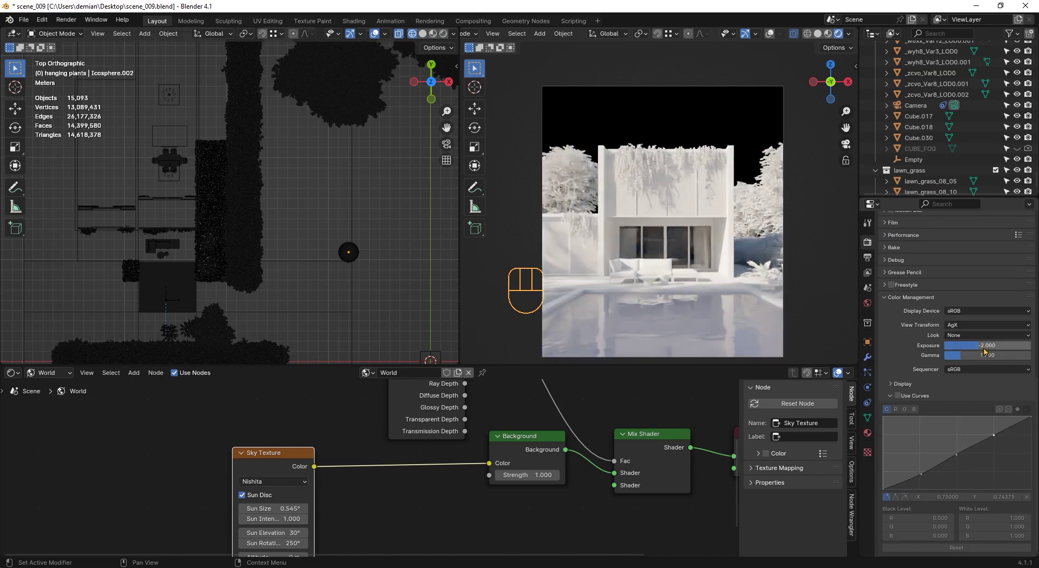
{"action": "left_click", "coordinate": [272, 519]}
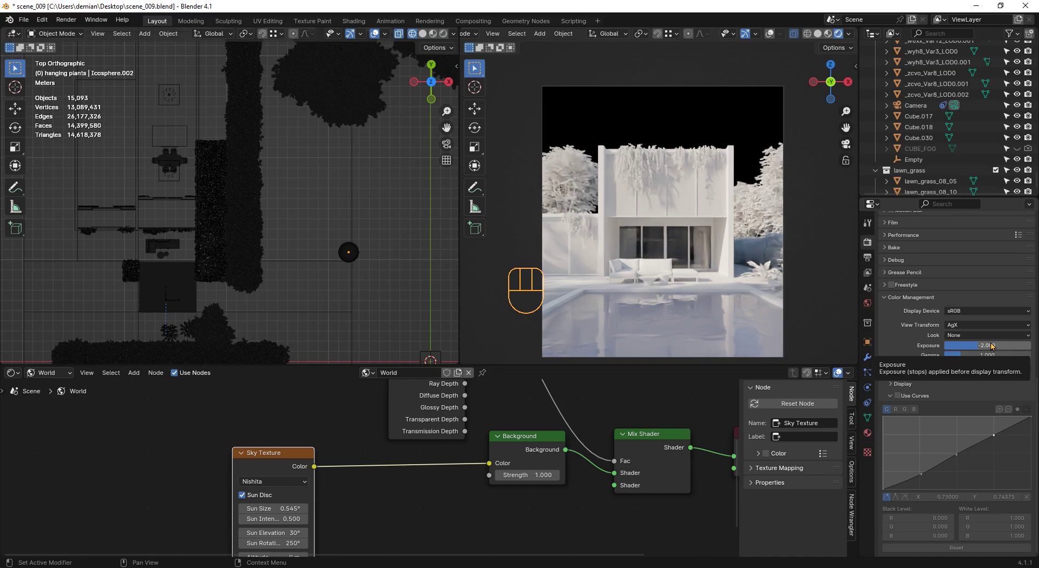
- Move the three stacked icospheres from beside the house to in front of its facade and save the file
{"action": "key", "text": "g"}
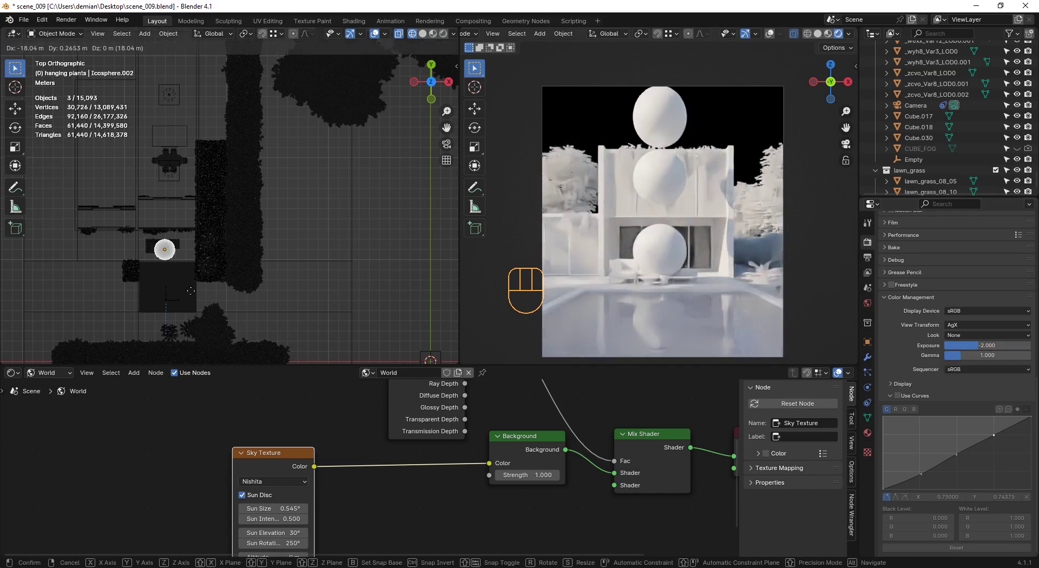
{"action": "left_click", "coordinate": [204, 288]}
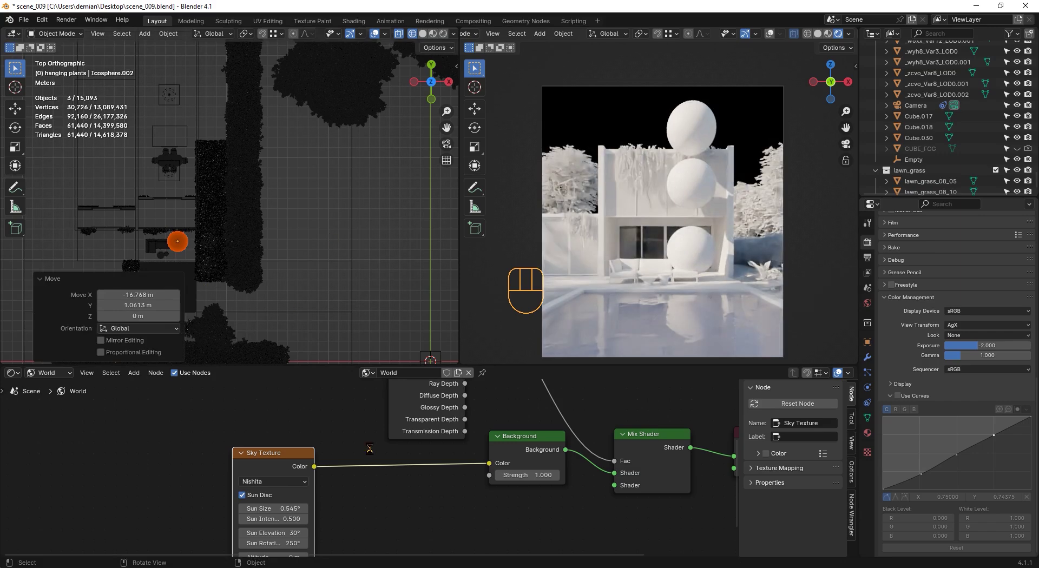
{"action": "key", "text": "ctrl+s"}
- Switch the shader editor to object materials and inspect the pass index in the icosphere's object properties
{"action": "left_click", "coordinate": [49, 372]}
{"action": "left_click", "coordinate": [46, 399]}
{"action": "scroll", "coordinate": [360, 295], "scroll_direction": "down", "scroll_amount": 5}
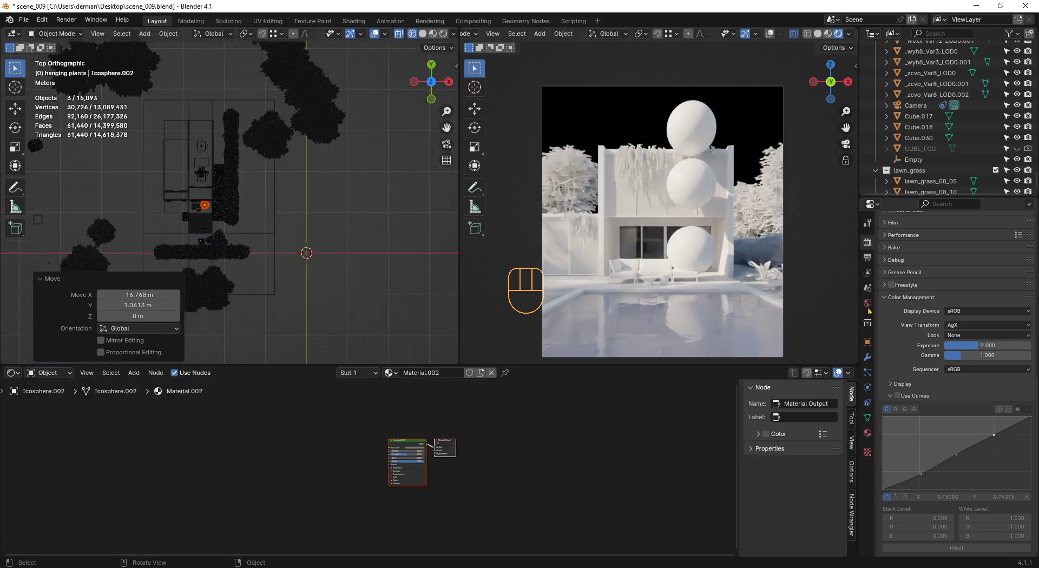
{"action": "left_click", "coordinate": [205, 205]}
{"action": "left_click", "coordinate": [868, 342]}
{"action": "left_click", "coordinate": [707, 260]}
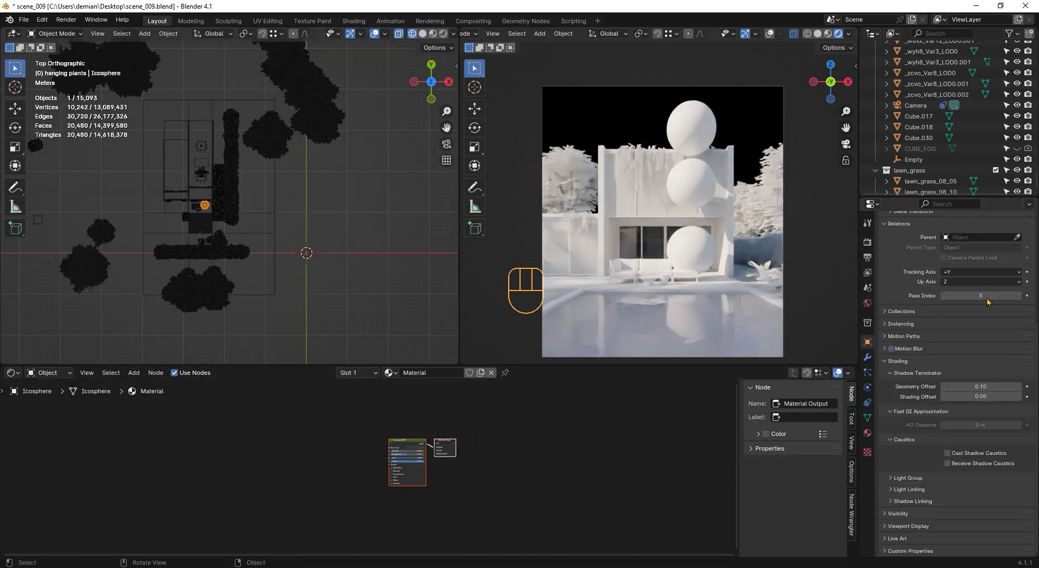
{"action": "left_click", "coordinate": [707, 260]}
- Extend Cube.030's override_white.001 material with more Compare, Mix Shader and Principled BSDF nodes for the three test spheres, ahead of the Material Output
{"action": "middle_click_drag", "start_coordinate": [426, 438], "coordinate": [357, 494]}
{"action": "left_click_drag", "start_coordinate": [464, 509], "coordinate": [640, 501]}
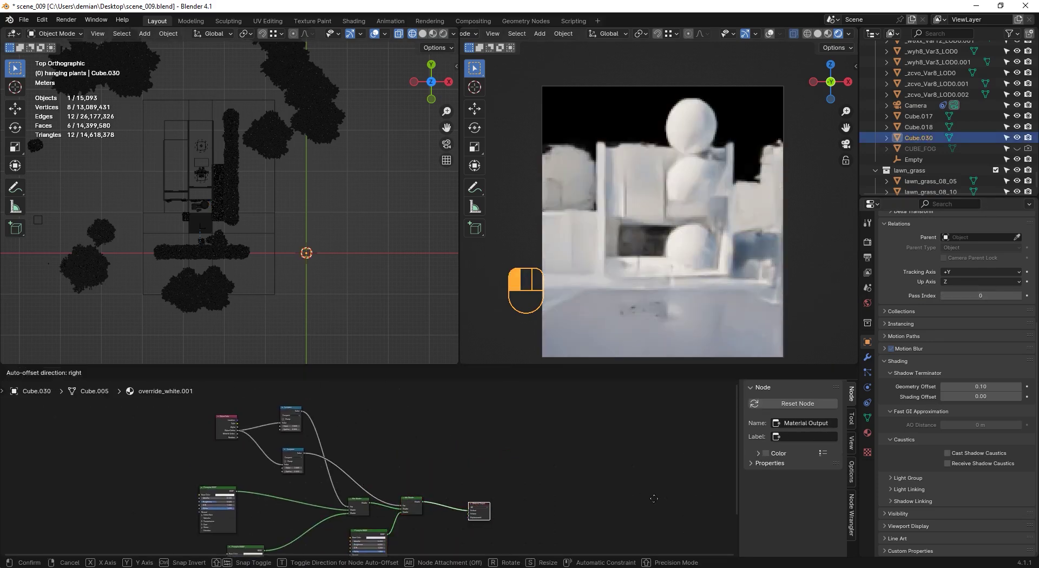
{"action": "left_click", "coordinate": [269, 485]}
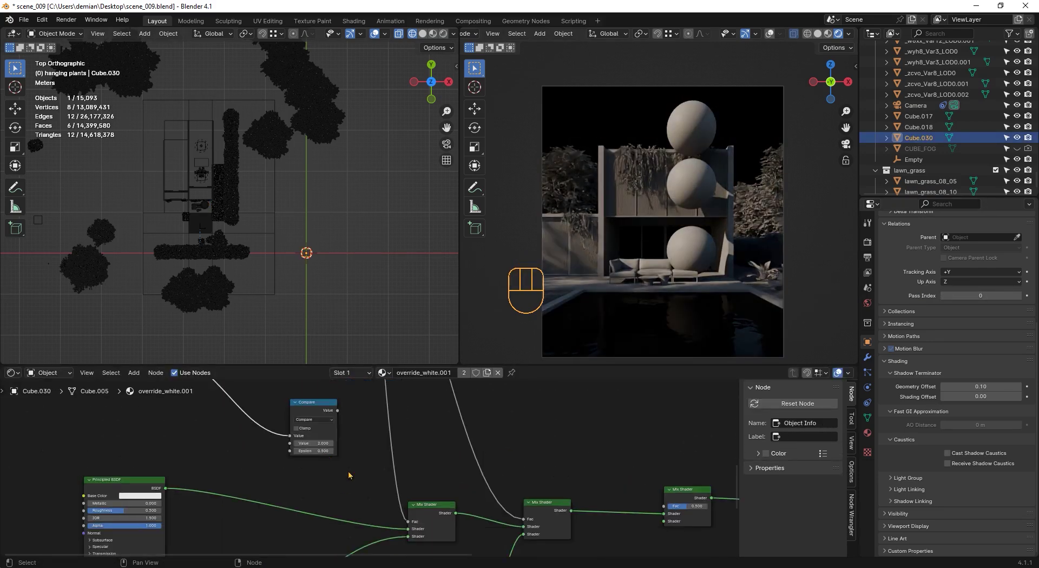
{"action": "left_click", "coordinate": [353, 524]}
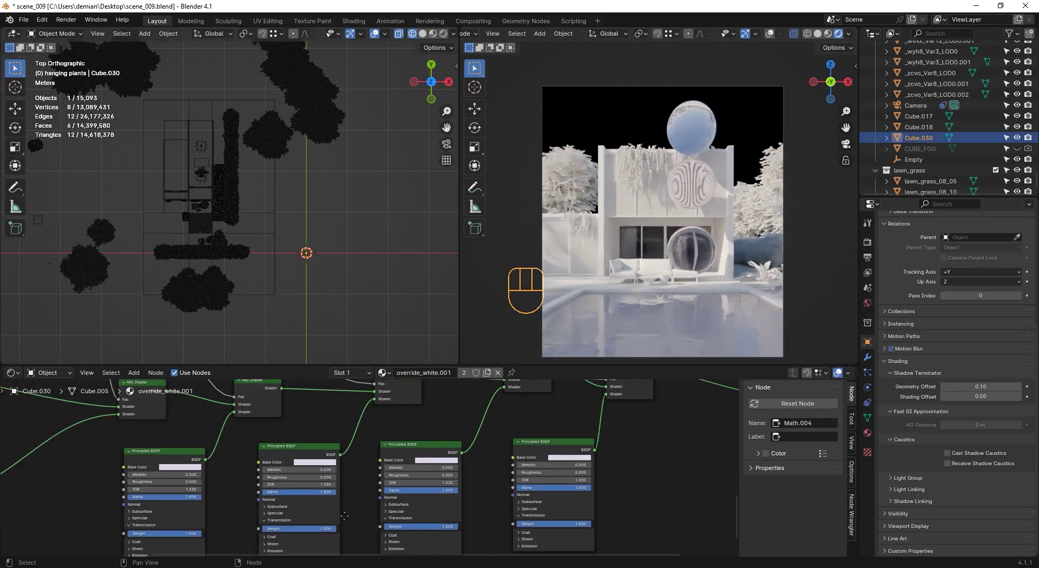
{"action": "scroll", "coordinate": [345, 516], "scroll_direction": "down", "scroll_amount": 3}
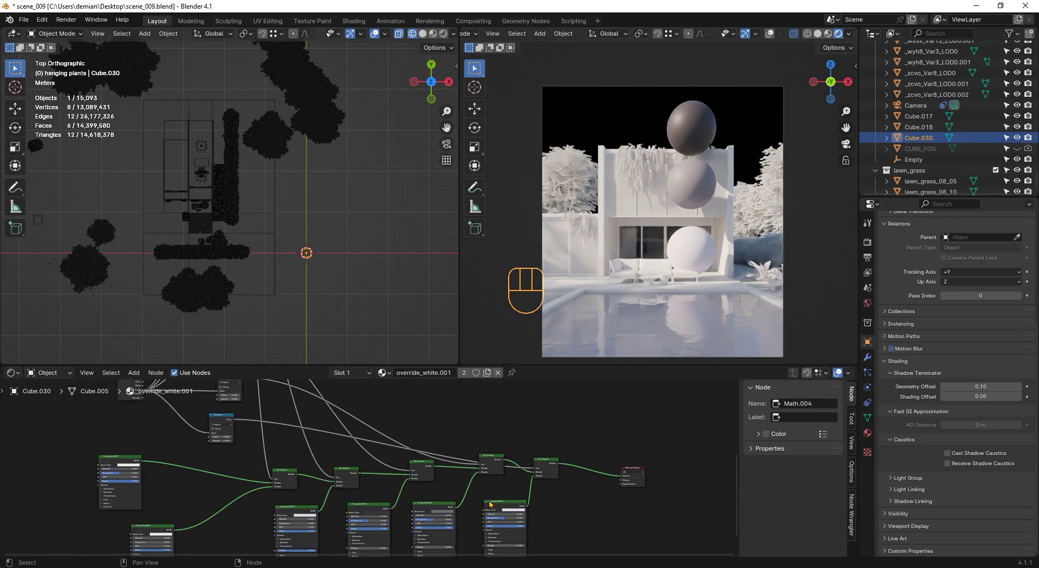
{"action": "scroll", "coordinate": [903, 270], "scroll_direction": "up", "scroll_amount": 6, "text": "ctrl"}
- Try a color management exposure of 0 on the test spheres and set it back to -2
{"action": "scroll", "coordinate": [966, 464], "scroll_direction": "down", "scroll_amount": 7}
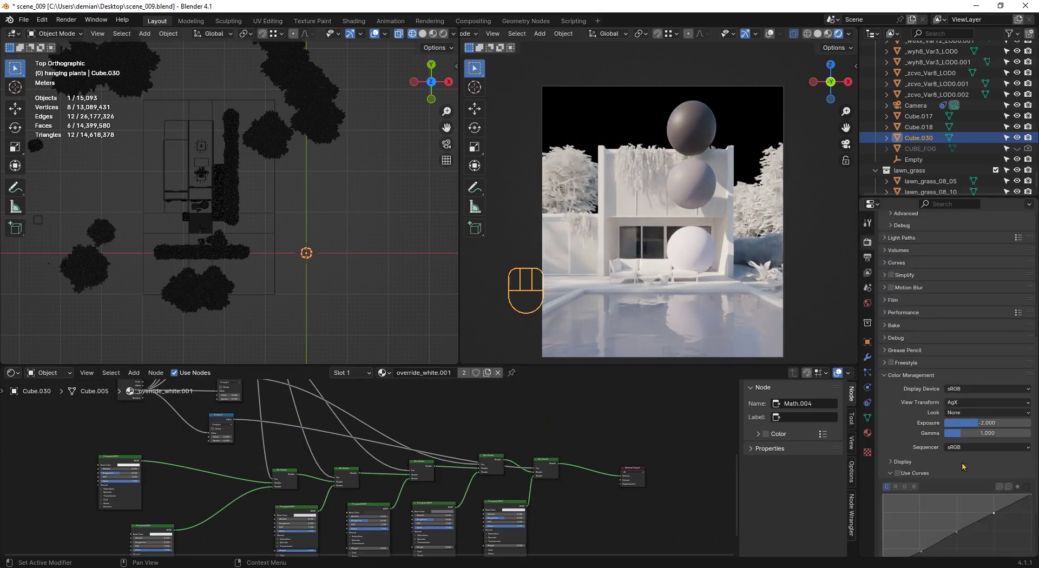
{"action": "left_click", "coordinate": [995, 423]}
{"action": "type", "text": "0"}
{"action": "key", "text": "Return"}
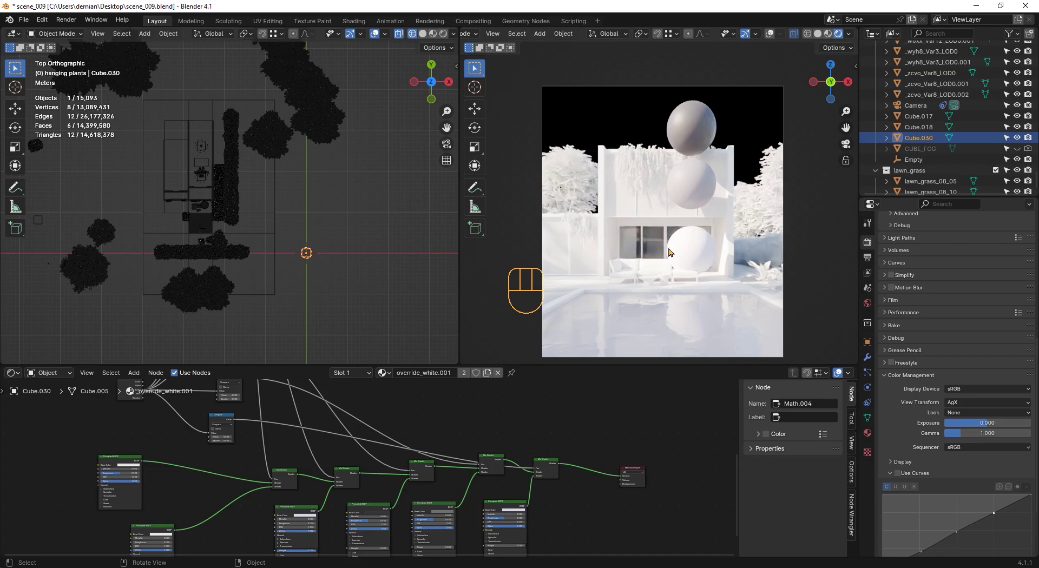
{"action": "left_click", "coordinate": [977, 424]}
{"action": "type", "text": "-2"}
{"action": "key", "text": "Return"}
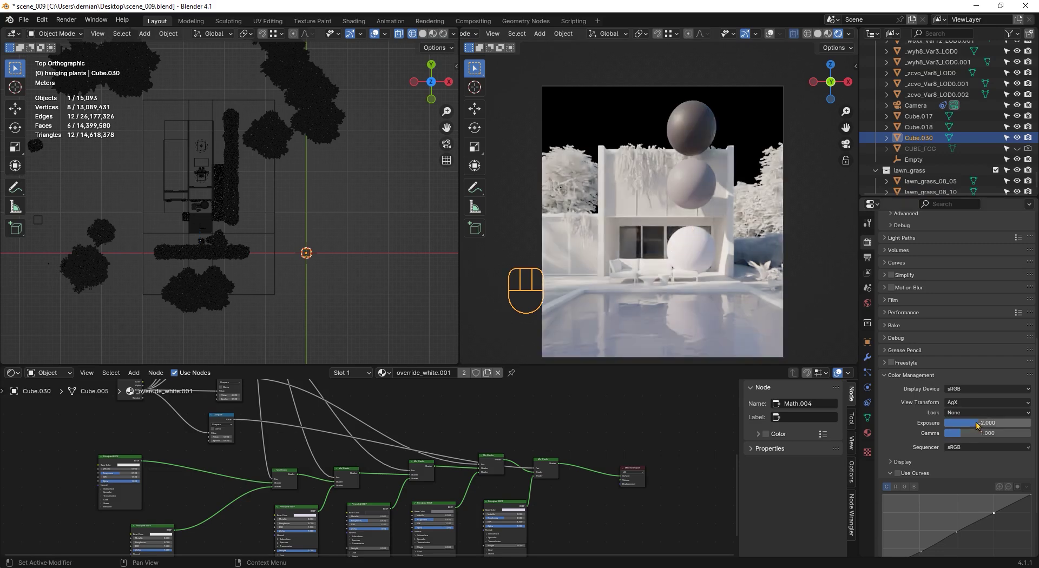
- Try color management exposures of -3 and -4, and restore the exposure to -2
{"action": "left_click", "coordinate": [977, 422]}
{"action": "type", "text": "-3"}
{"action": "key", "text": "Return"}
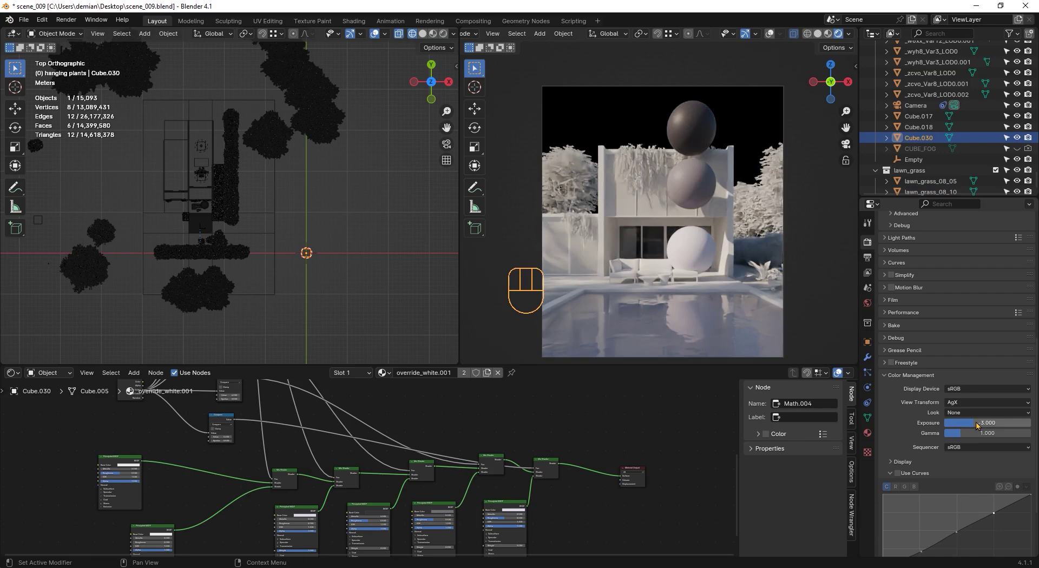
{"action": "left_click", "coordinate": [977, 425]}
{"action": "type", "text": "-4"}
{"action": "key", "text": "Return"}
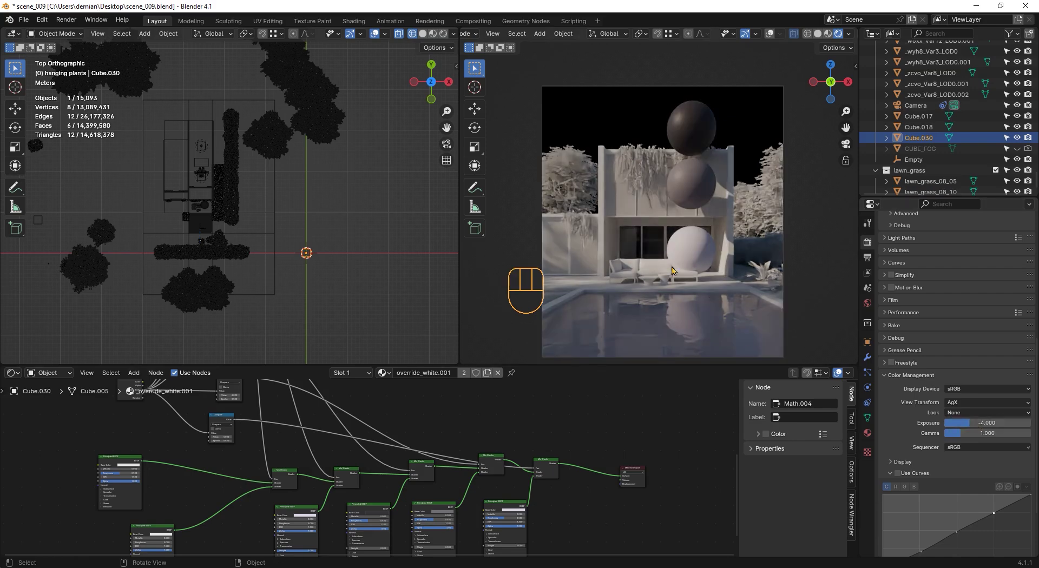
{"action": "left_click", "coordinate": [984, 425]}
{"action": "type", "text": "-3"}
{"action": "key", "text": "Return"}
{"action": "left_click", "coordinate": [986, 426]}
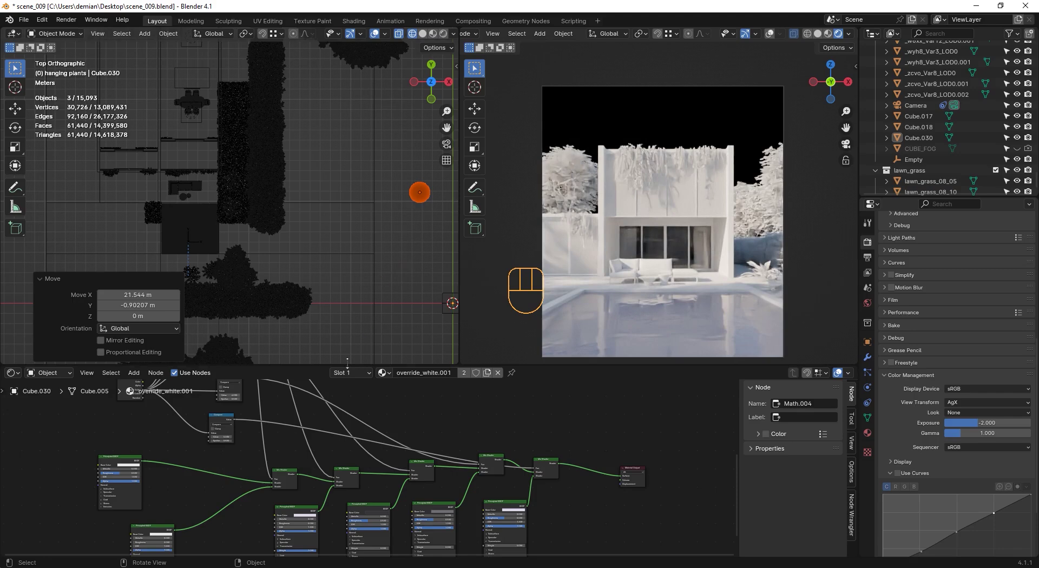
- Switch the shader editor to the World nodes and add an Environment Texture below the Sky Texture
{"action": "left_click", "coordinate": [49, 373]}
{"action": "left_click", "coordinate": [49, 398]}
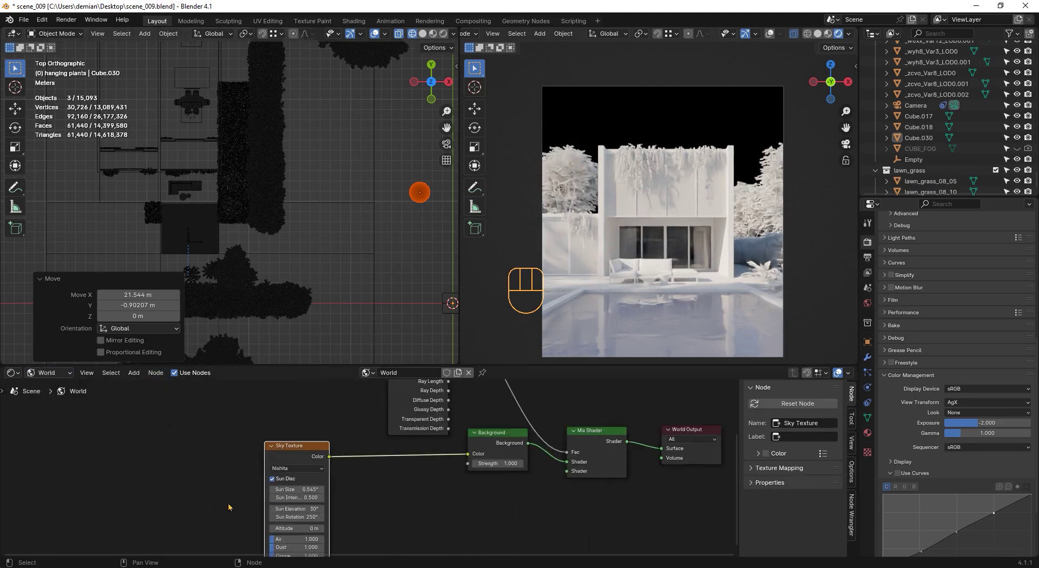
{"action": "scroll", "coordinate": [396, 487], "scroll_direction": "down", "scroll_amount": 2}
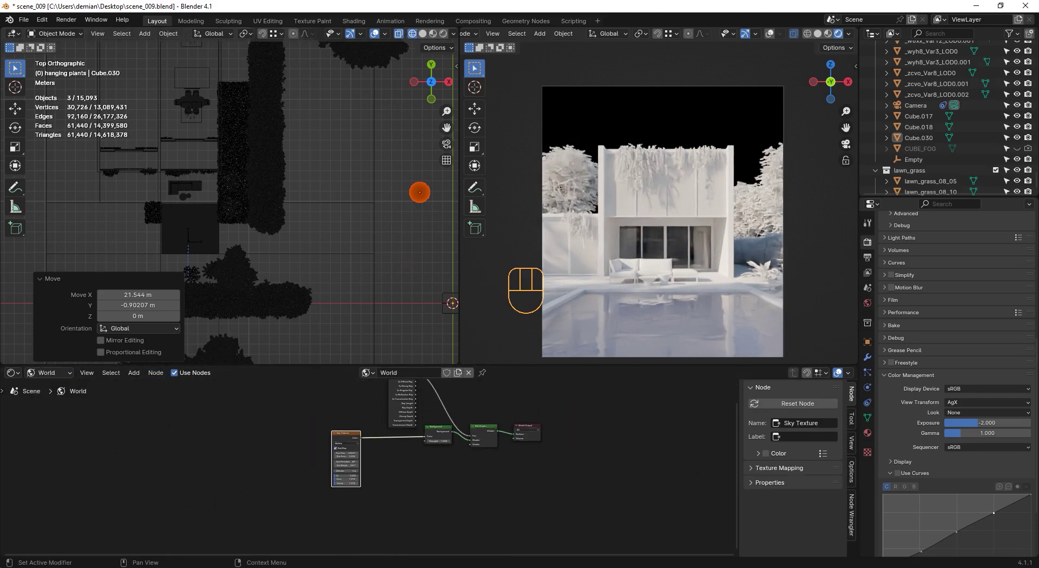
{"action": "left_click", "coordinate": [388, 521]}
{"action": "key", "text": "shift+a"}
{"action": "type", "text": "envir"}
{"action": "key", "text": "Return"}
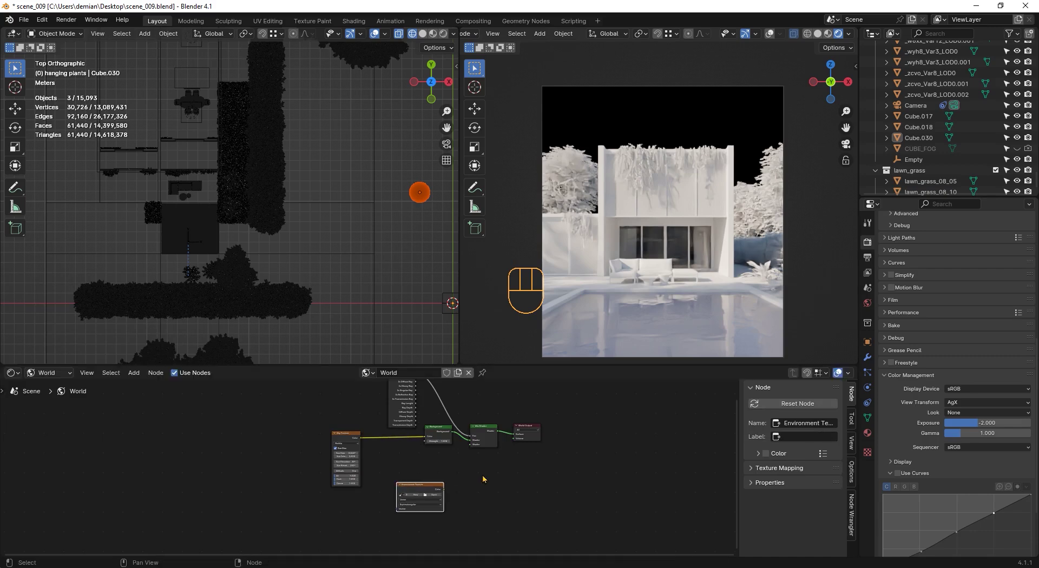
{"action": "left_click", "coordinate": [396, 483]}
- Load the kloofendal_48d_partly_cloudy_puresky image into the Environment Texture and connect its color to the Mix Shader's second shader input
{"action": "scroll", "coordinate": [478, 479], "scroll_direction": "up", "scroll_amount": 4}
{"action": "left_click_drag", "start_coordinate": [429, 494], "coordinate": [467, 428]}
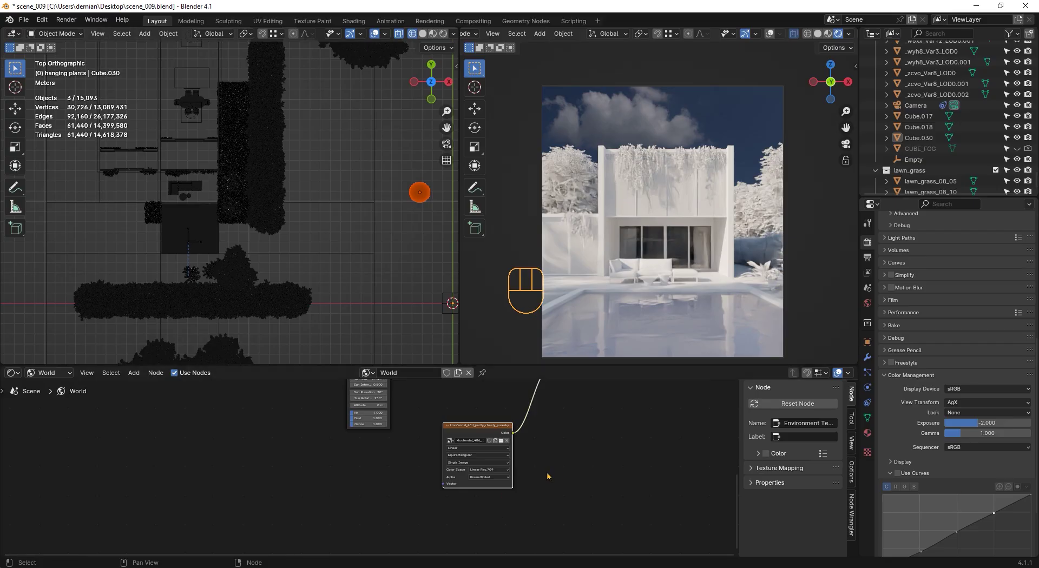
{"action": "middle_click_drag", "start_coordinate": [580, 403], "coordinate": [522, 485]}
{"action": "left_click_drag", "start_coordinate": [416, 512], "coordinate": [320, 543]}
- Insert a Background node between the Environment Texture and the Mix Shader and set its strength to 10
{"action": "scroll", "coordinate": [403, 499], "scroll_direction": "up", "scroll_amount": 4}
{"action": "key", "text": "shift+a"}
{"action": "left_click", "coordinate": [422, 492]}
{"action": "left_click", "coordinate": [421, 468]}
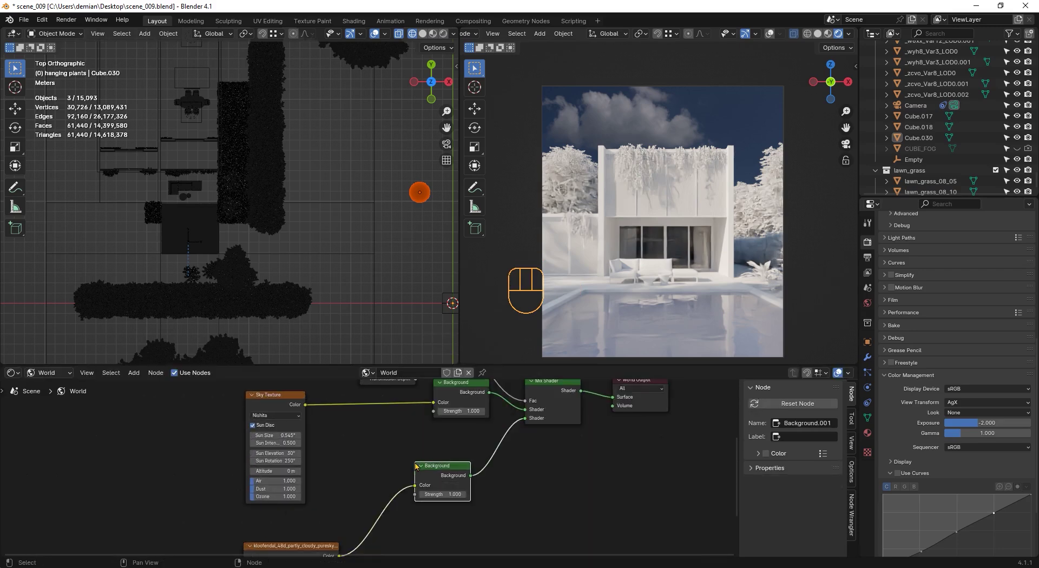
{"action": "key", "text": "Return"}
{"action": "double_click", "coordinate": [446, 494]}
{"action": "key", "text": "Return"}
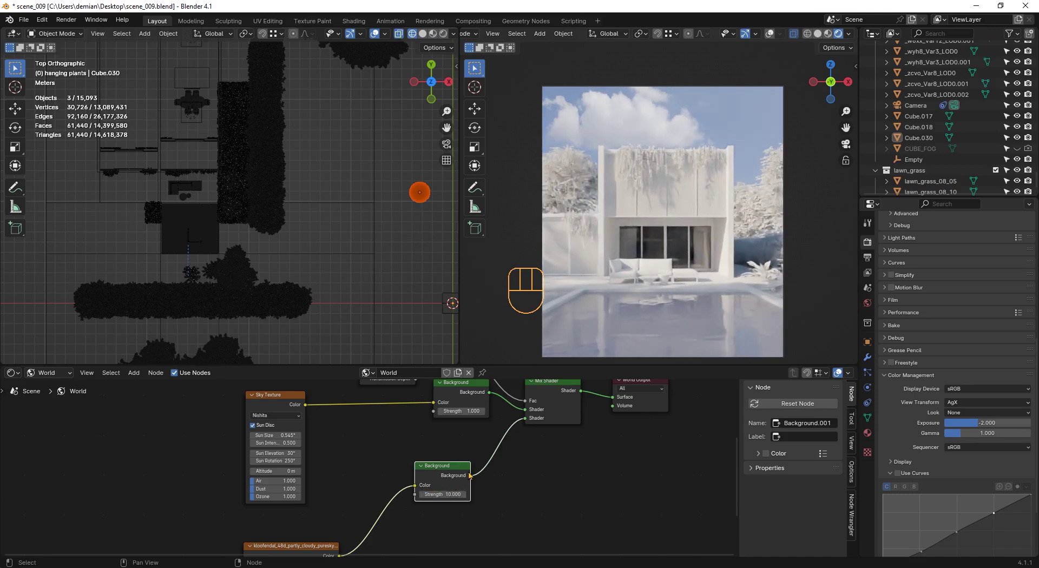
- Move the Environment Texture farther away and insert a Hue/Saturation/Value node between it and the lower Background node
{"action": "scroll", "coordinate": [517, 436], "scroll_direction": "down", "scroll_amount": 5}
{"action": "left_click_drag", "start_coordinate": [363, 515], "coordinate": [302, 515]}
{"action": "scroll", "coordinate": [419, 509], "scroll_direction": "up", "scroll_amount": 3}
{"action": "key", "text": "shift+a"}
{"action": "type", "text": "hue"}
{"action": "key", "text": "Return"}
{"action": "left_click", "coordinate": [397, 534]}
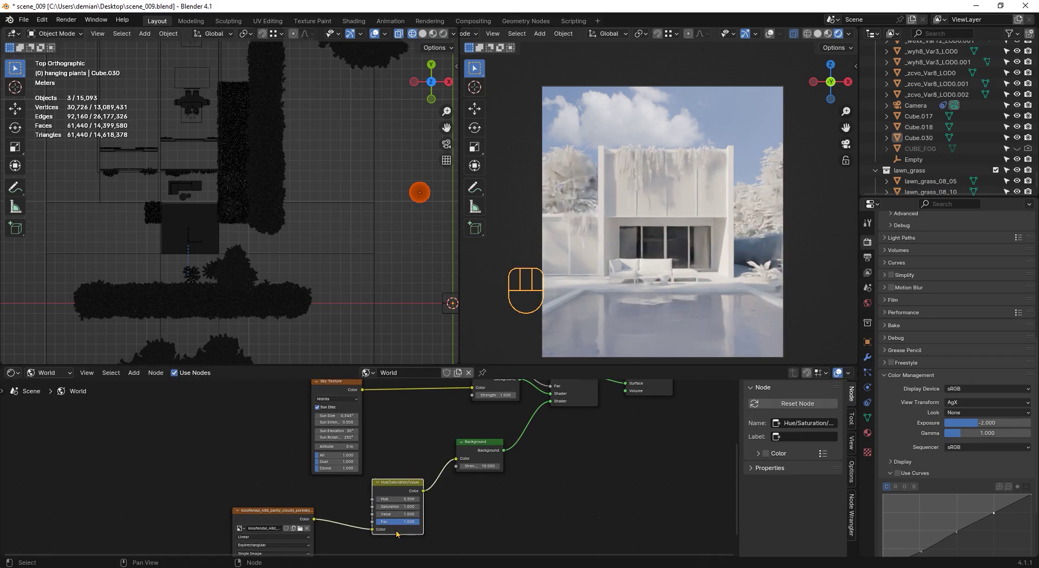
- Set the Hue/Saturation/Value node's saturation to 1.3 and its hue to 0.48
{"action": "scroll", "coordinate": [397, 534], "scroll_direction": "up", "scroll_amount": 1}
{"action": "scroll", "coordinate": [396, 535], "scroll_direction": "up", "scroll_amount": 1}
{"action": "key", "text": "Return"}
{"action": "left_click", "coordinate": [404, 498]}
{"action": "type", "text": "1.3"}
{"action": "key", "text": "Return"}
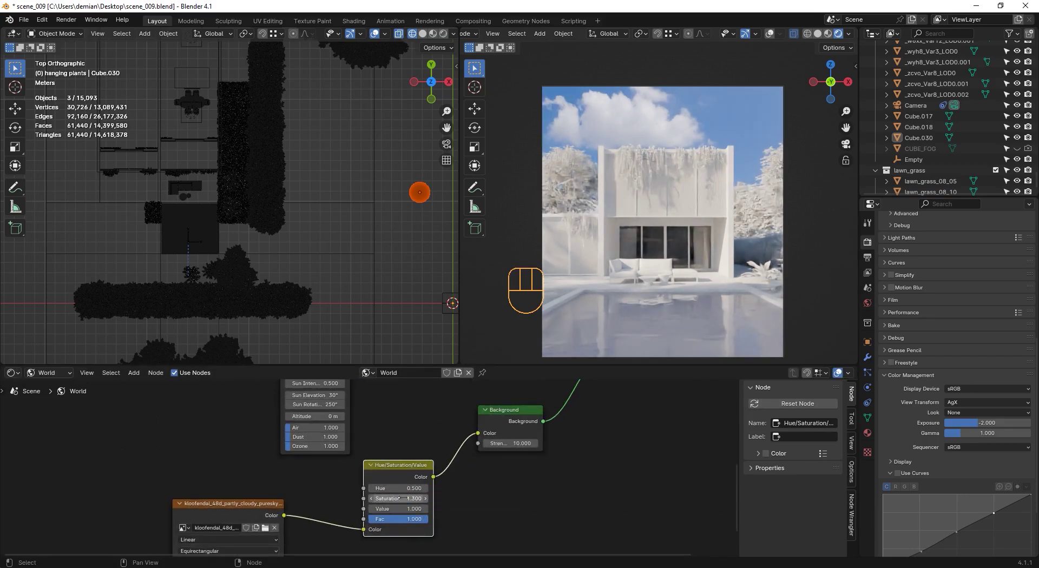
{"action": "left_click", "coordinate": [406, 490]}
{"action": "type", "text": ".0.48"}
{"action": "key", "text": "Return"}
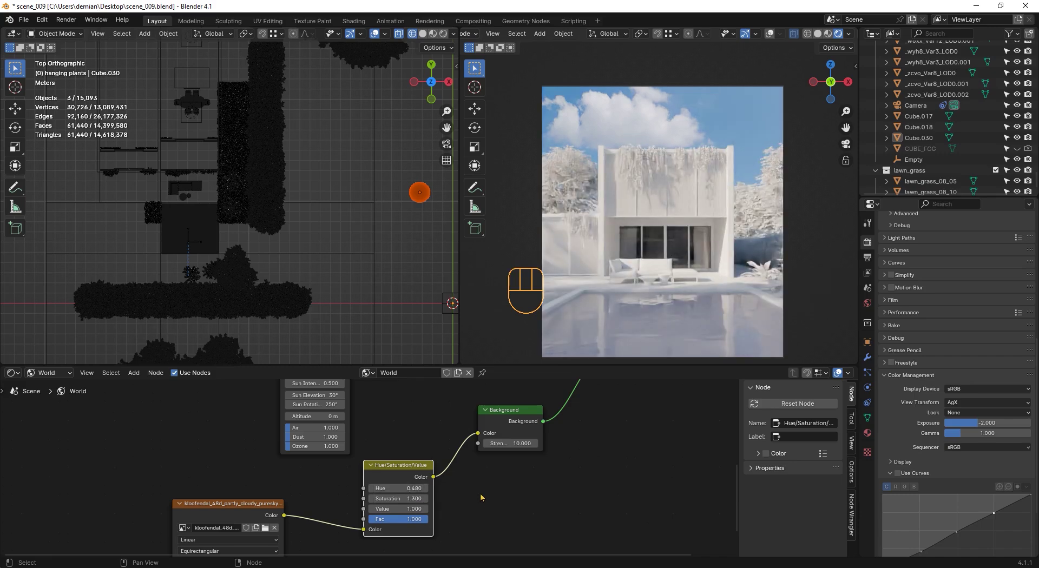
- Add Texture Coordinate and Mapping nodes to the Environment Texture and rotate the mapping by 20 degrees
{"action": "scroll", "coordinate": [485, 504], "scroll_direction": "down", "scroll_amount": 4}
{"action": "left_click", "coordinate": [365, 517]}
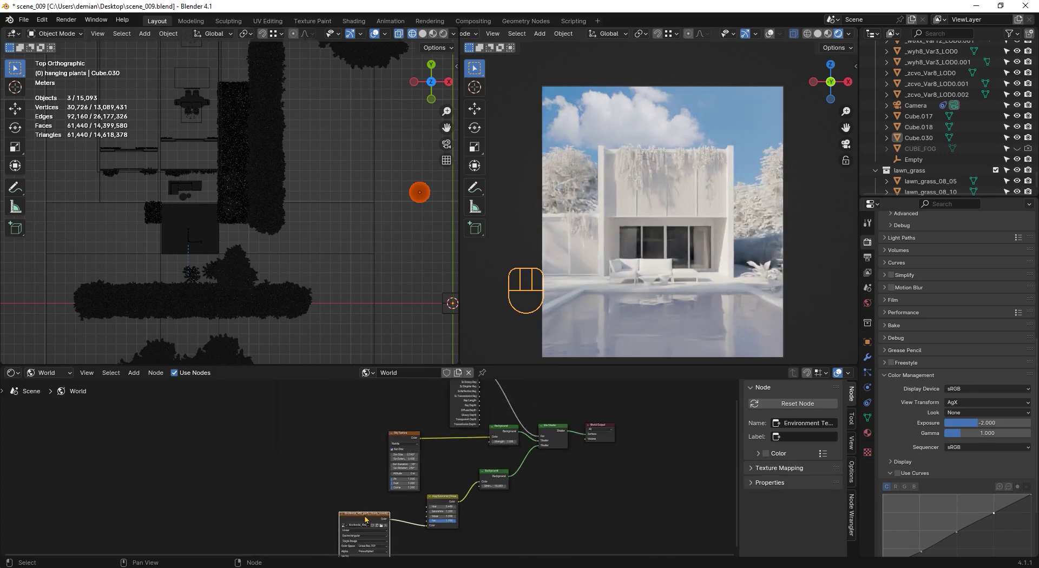
{"action": "key", "text": "ctrl+t"}
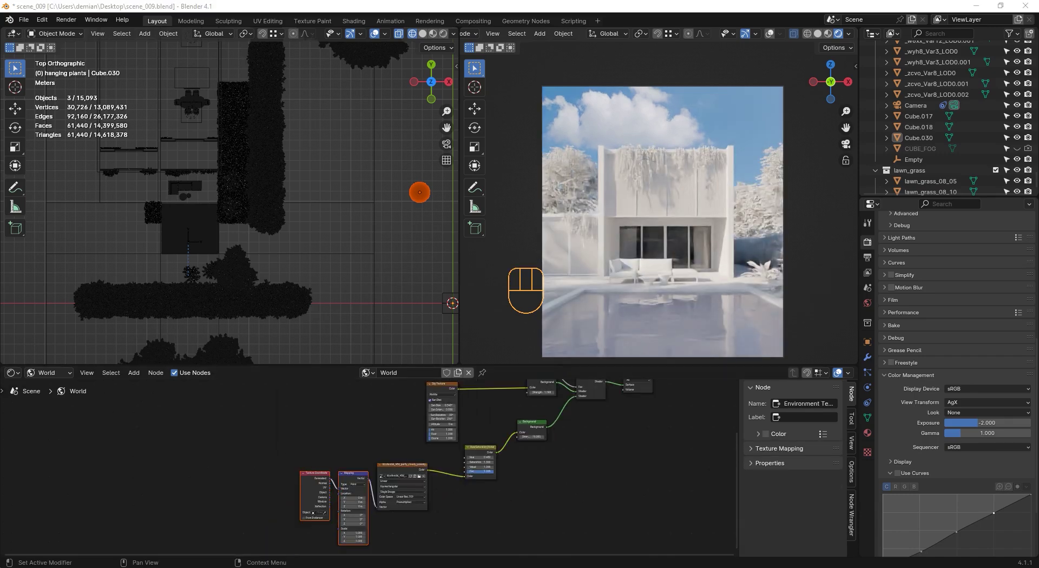
{"action": "scroll", "coordinate": [351, 525], "scroll_direction": "up", "scroll_amount": 4}
{"action": "left_click", "coordinate": [351, 523]}
{"action": "type", "text": "20"}
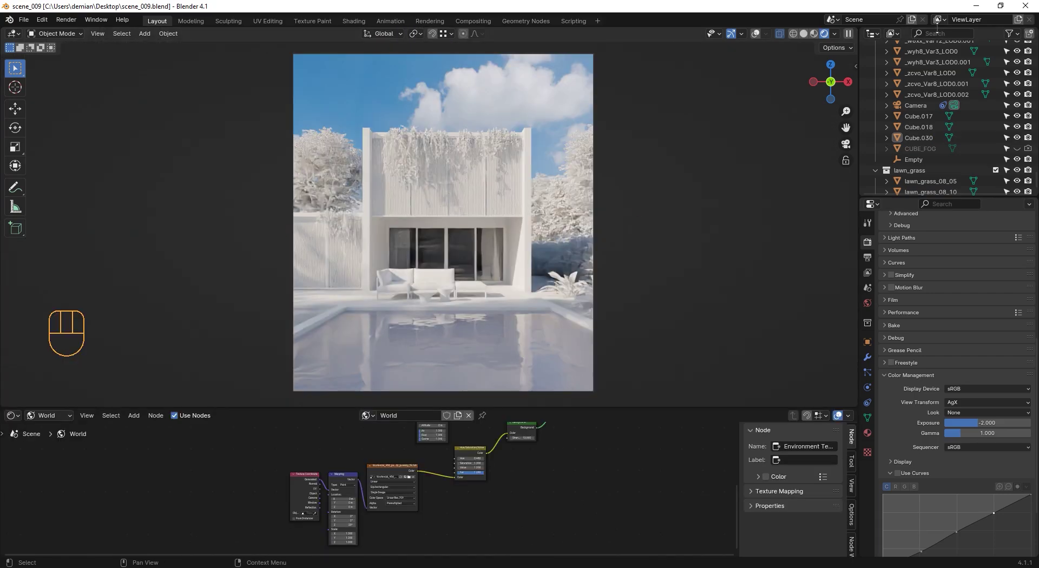
- Filter the outliner by "are", set the Area light's power to 100 W, and clear the filter
{"action": "left_click", "coordinate": [938, 31]}
{"action": "type", "text": "arra"}
{"action": "key", "text": "BackSpace"}
{"action": "key", "text": "BackSpace"}
{"action": "type", "text": "e"}
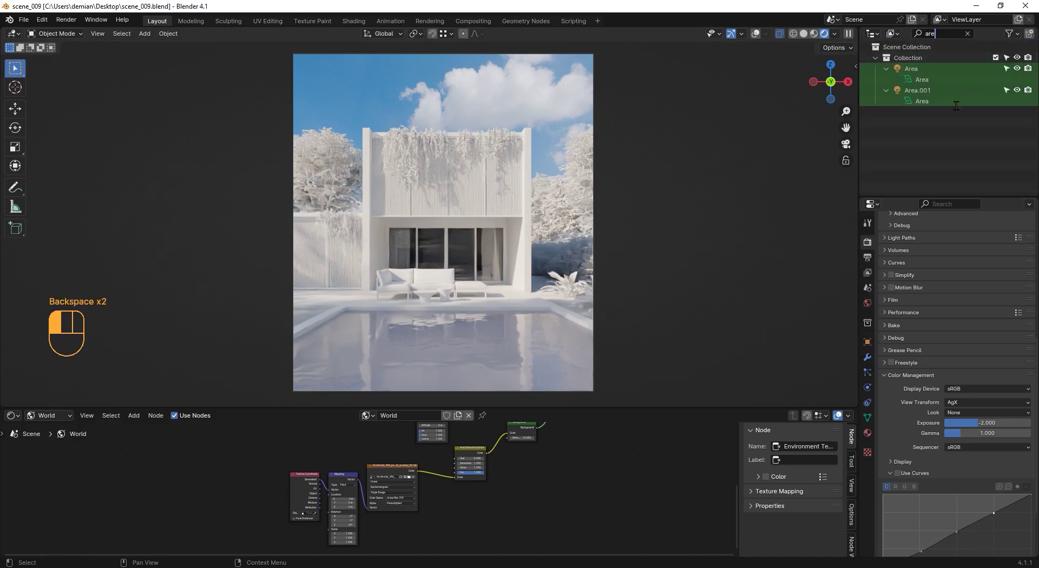
{"action": "left_click", "coordinate": [922, 75]}
{"action": "key", "text": "KP_0"}
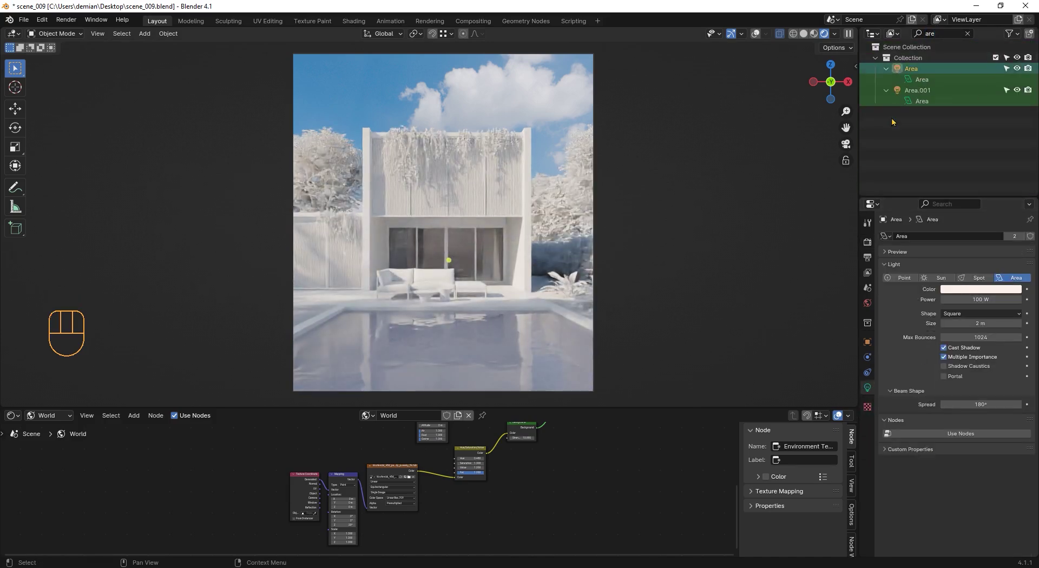
{"action": "left_click", "coordinate": [968, 34]}
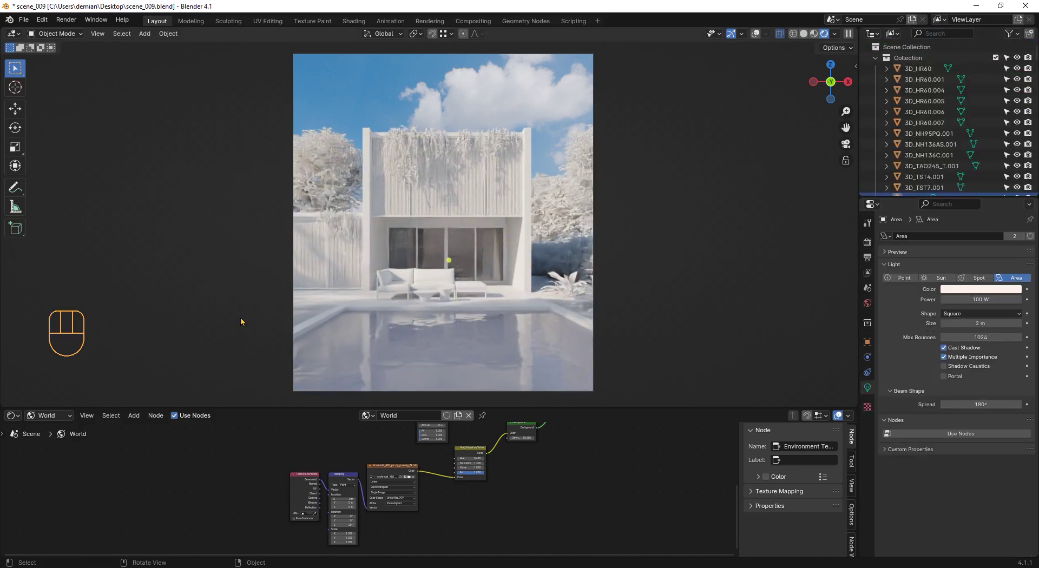
- Show the view layer's material override setting
{"action": "left_click", "coordinate": [868, 272]}
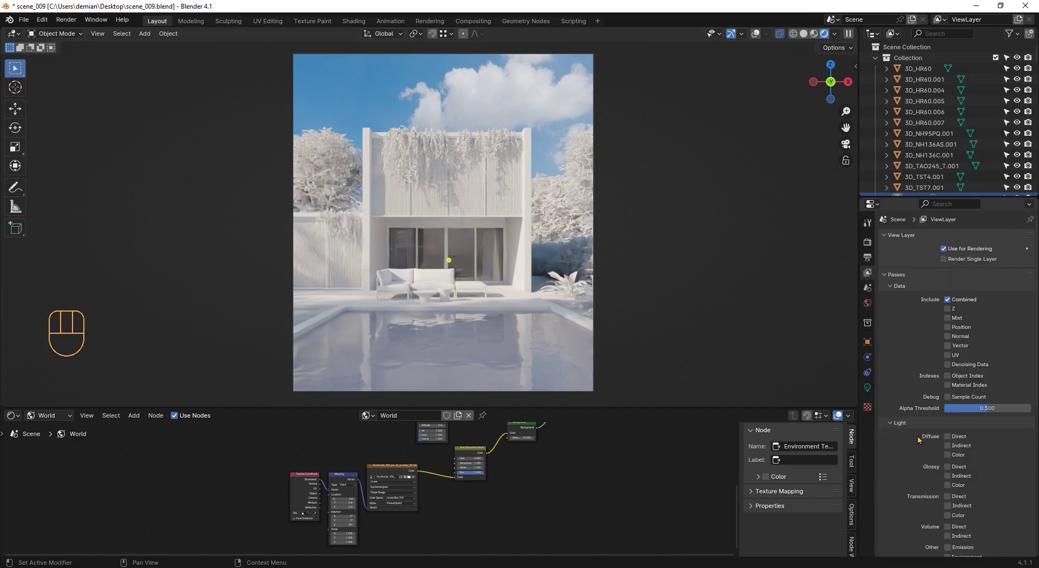
{"action": "scroll", "coordinate": [1010, 535], "scroll_direction": "down", "scroll_amount": 10}
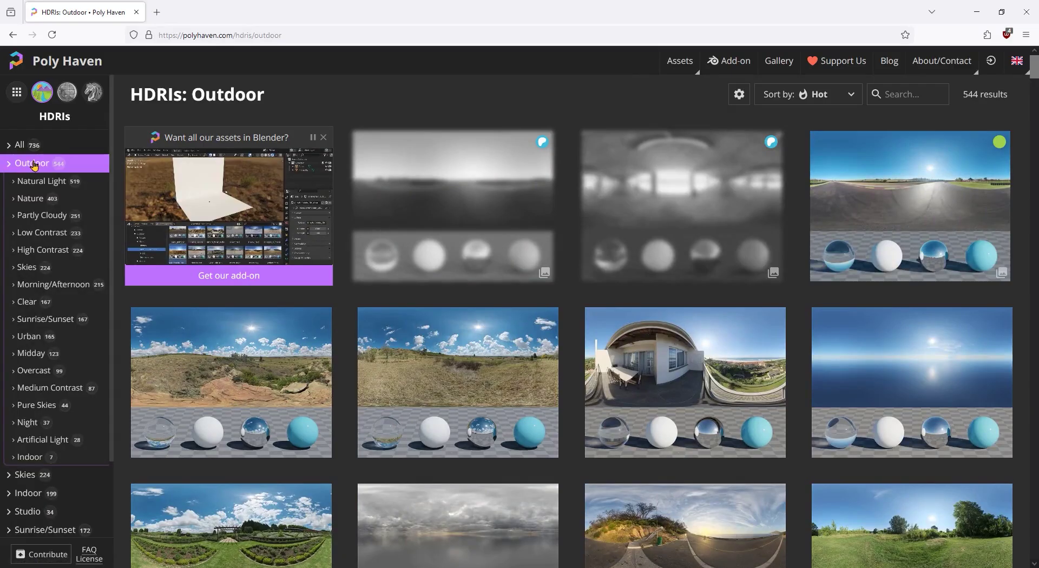
- On the Poly Haven website, browse the Sunrise/Sunset category of outdoor HDRIs
{"action": "left_click", "coordinate": [46, 319]}
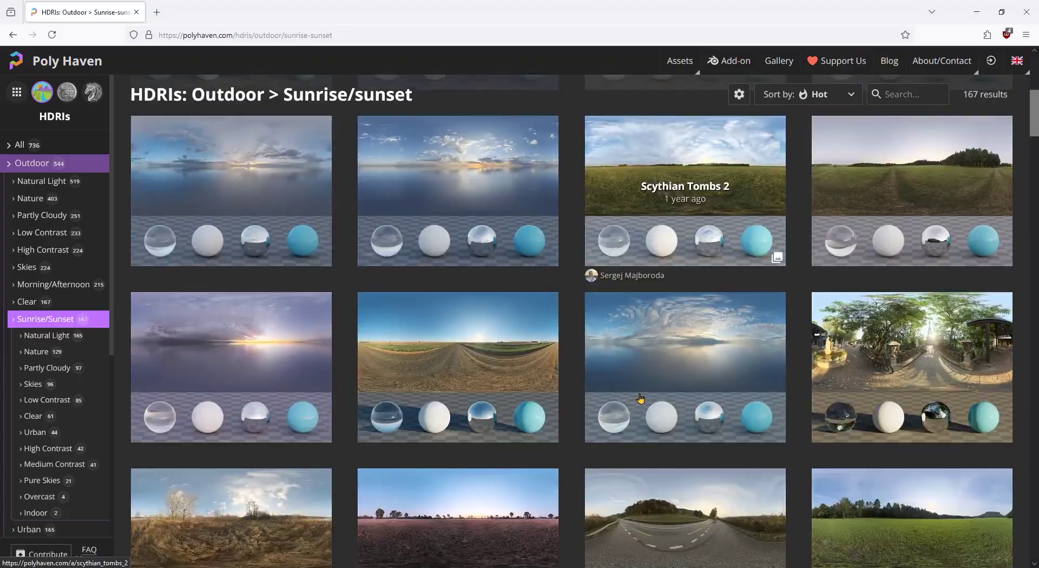
{"action": "scroll", "coordinate": [640, 399], "scroll_direction": "down", "scroll_amount": 15}
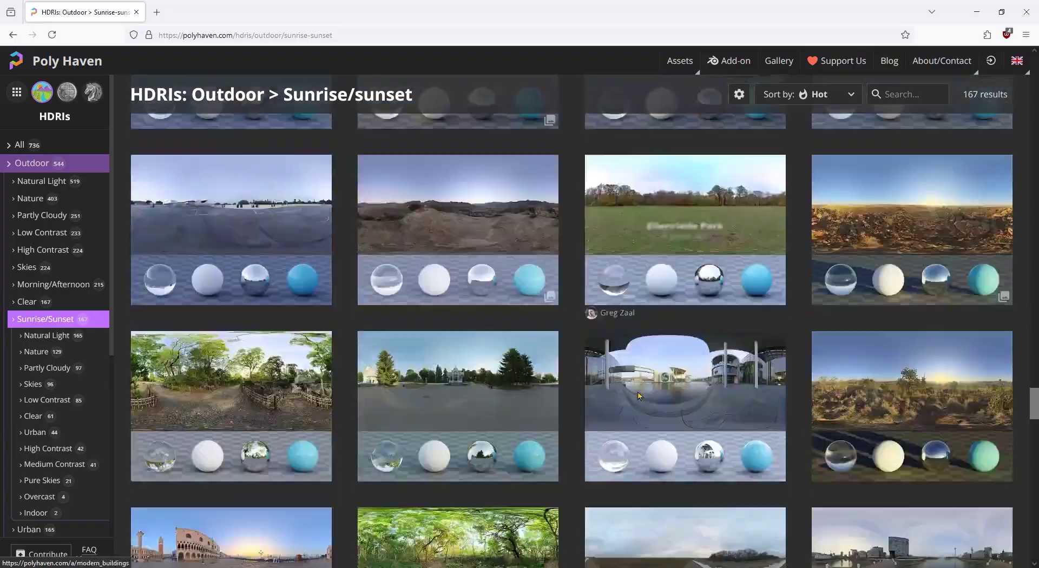
{"action": "scroll", "coordinate": [639, 398], "scroll_direction": "up", "scroll_amount": 15}
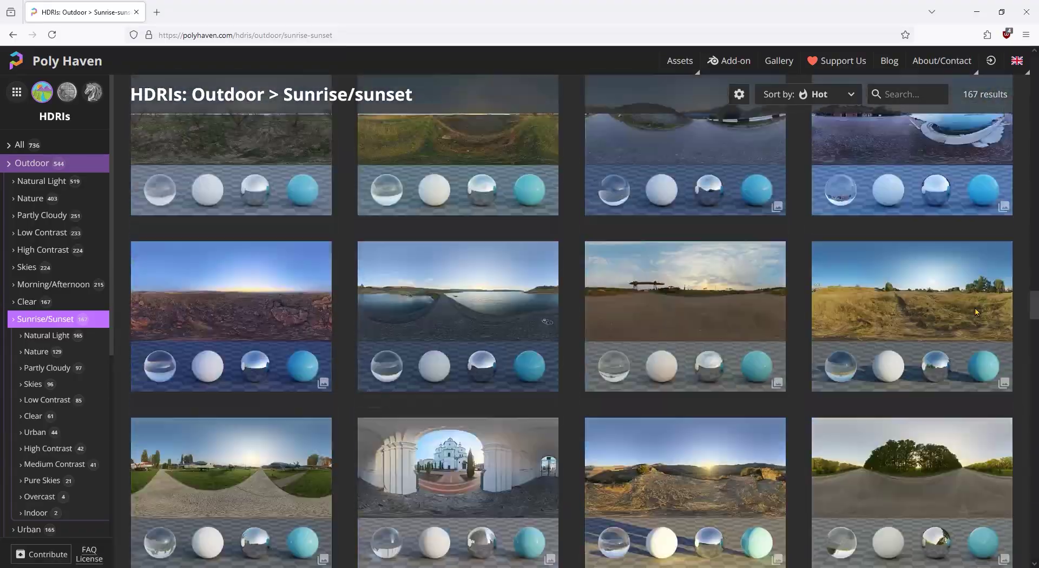
{"action": "scroll", "coordinate": [977, 312], "scroll_direction": "down", "scroll_amount": 5}
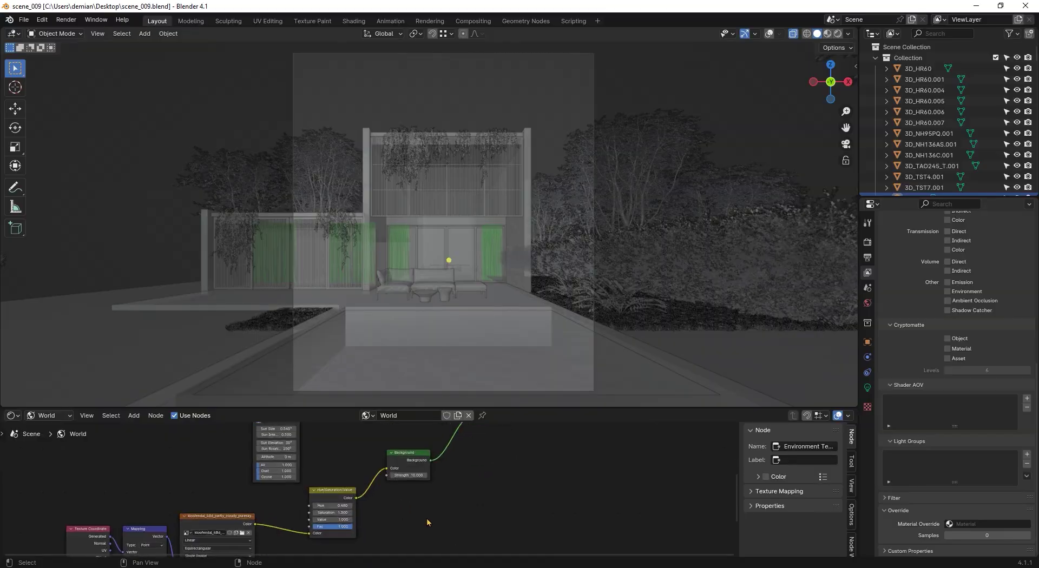
- Enlarge the node editor, set the view layer's material override to override_white.001, and show the camera view in rendered shading
{"action": "left_click_drag", "start_coordinate": [428, 408], "coordinate": [427, 354]}
{"action": "left_click", "coordinate": [991, 524]}
{"action": "left_click", "coordinate": [958, 440]}
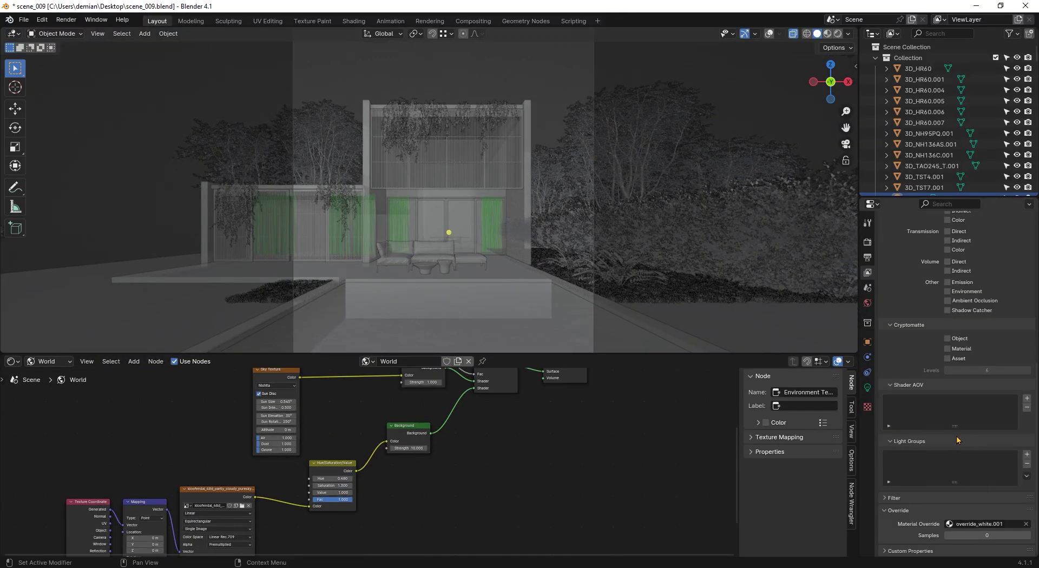
{"action": "key", "text": "z"}
{"action": "left_click", "coordinate": [452, 161]}
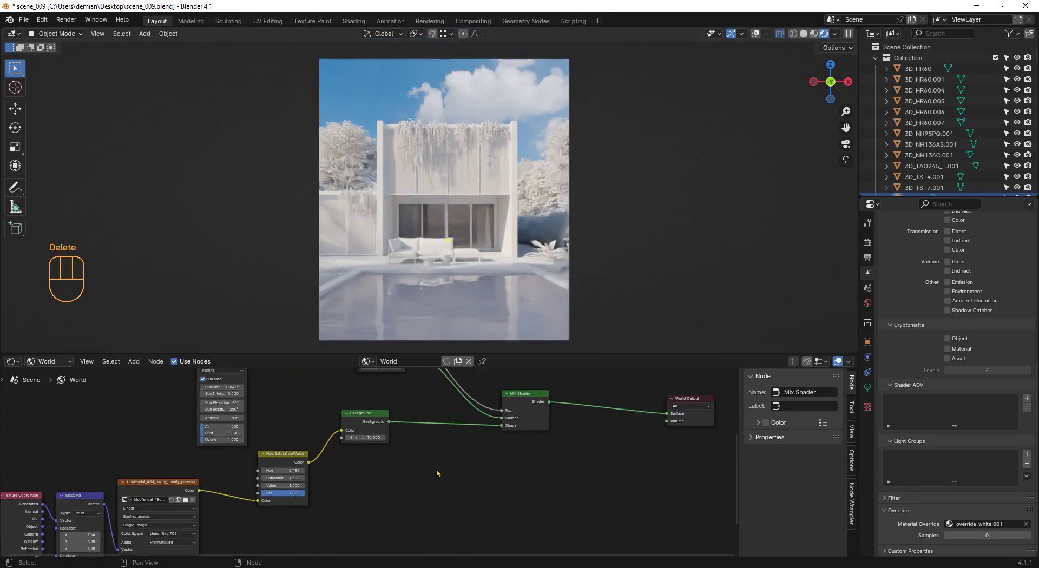
- Add an Environment Texture with the sunset HDRI and connect it through a new Background node to the World Output
{"action": "key", "text": "shift+a"}
{"action": "mouse_move", "coordinate": [440, 514]}
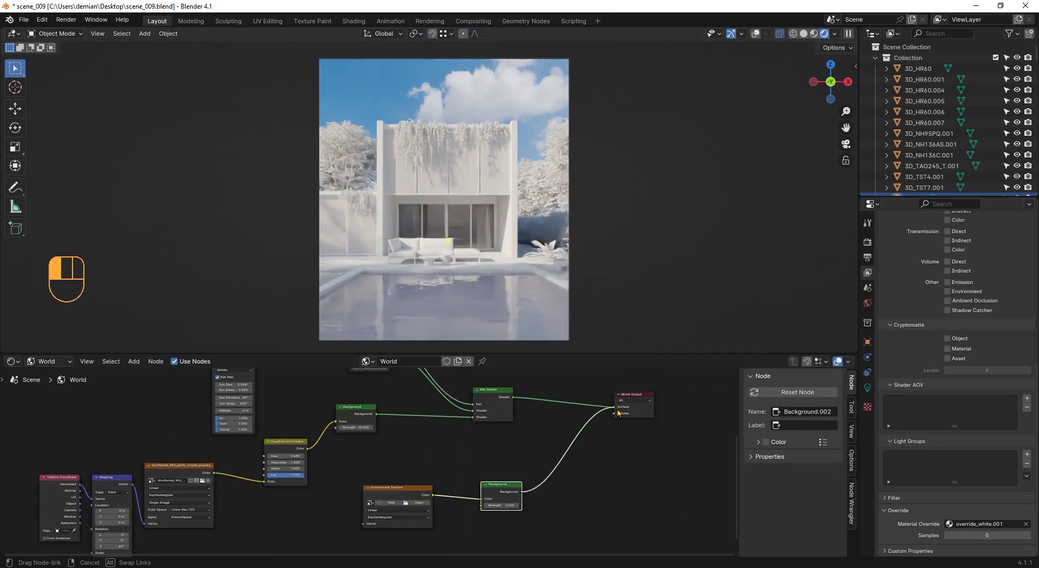
{"action": "middle_click_drag", "start_coordinate": [349, 438], "coordinate": [391, 388]}
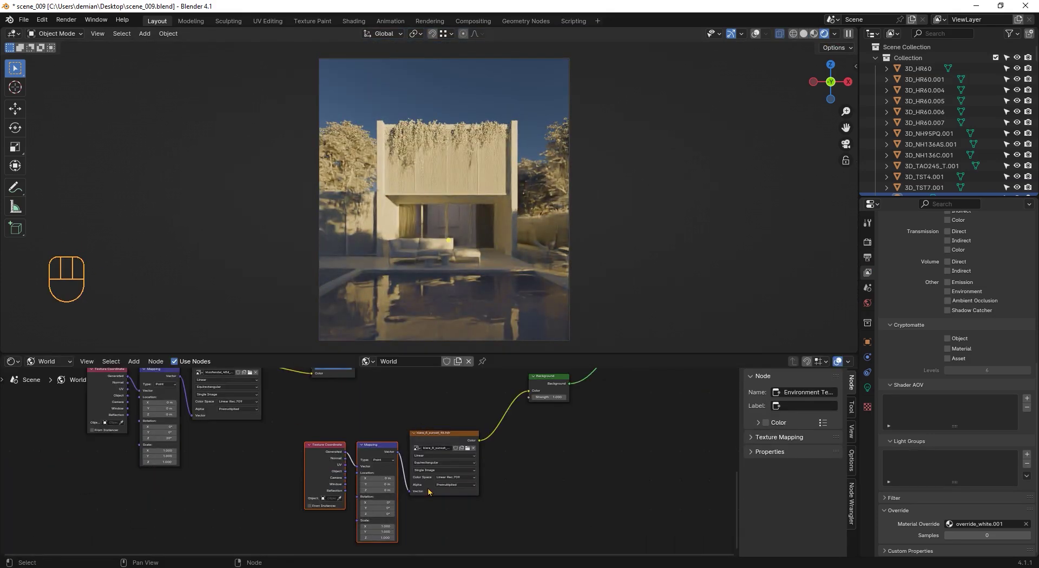
- Rotate the sunset HDRI's mapping around Z, trying 270° and settling on 30°
{"action": "scroll", "coordinate": [365, 456], "scroll_direction": "up", "scroll_amount": 3}
{"action": "left_click", "coordinate": [366, 456]}
{"action": "type", "text": "270"}
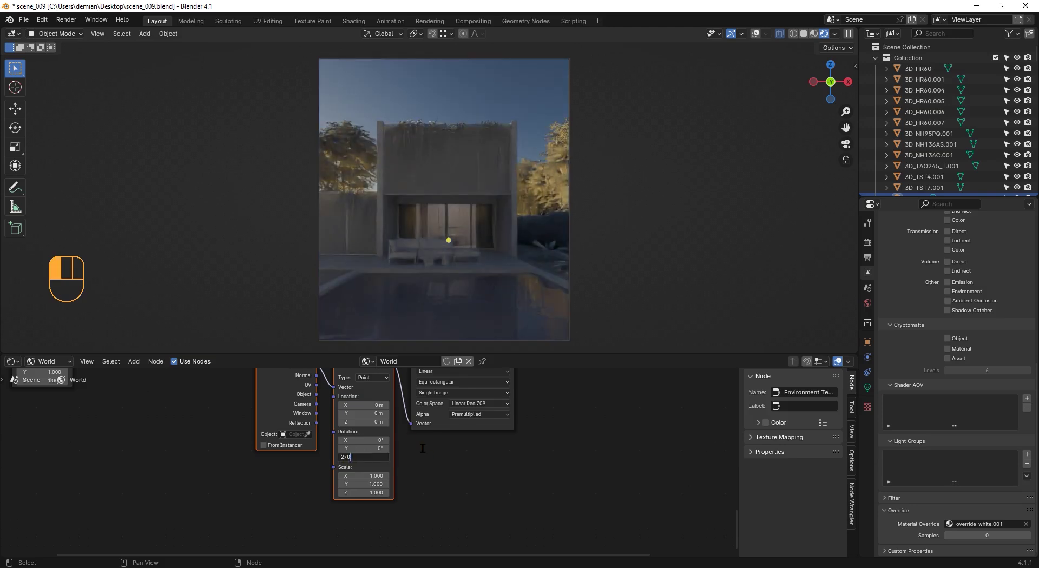
{"action": "key", "text": "Return"}
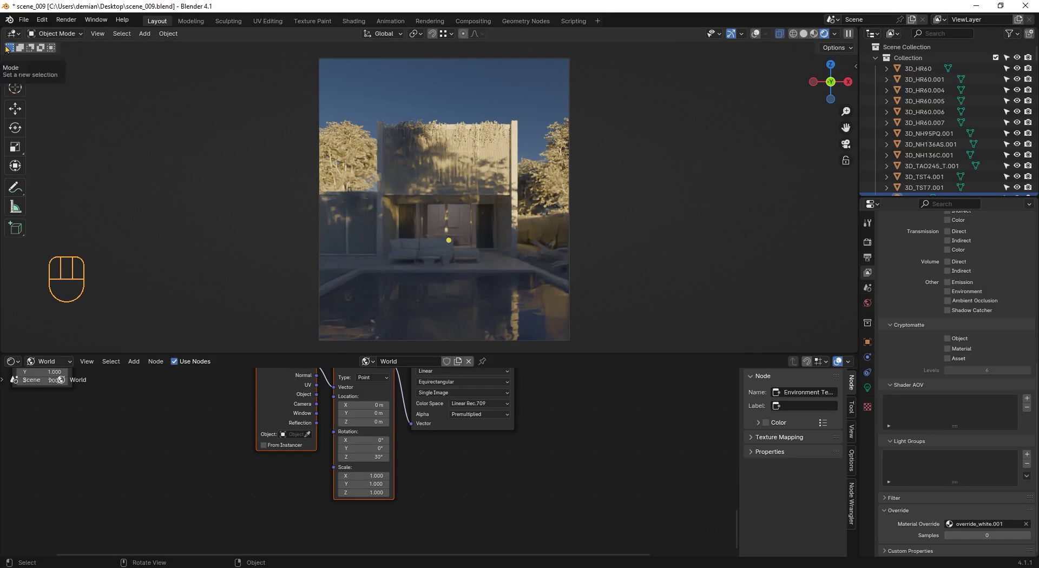
- Split off a wireframe top view and move the tree in front of the house about 17.3 m along X and 0.8 m along Y
{"action": "left_click_drag", "start_coordinate": [3, 30], "coordinate": [329, 65]}
{"action": "left_click", "coordinate": [301, 64]}
{"action": "key", "text": "shift+z"}
{"action": "scroll", "coordinate": [177, 271], "scroll_direction": "up", "scroll_amount": 4}
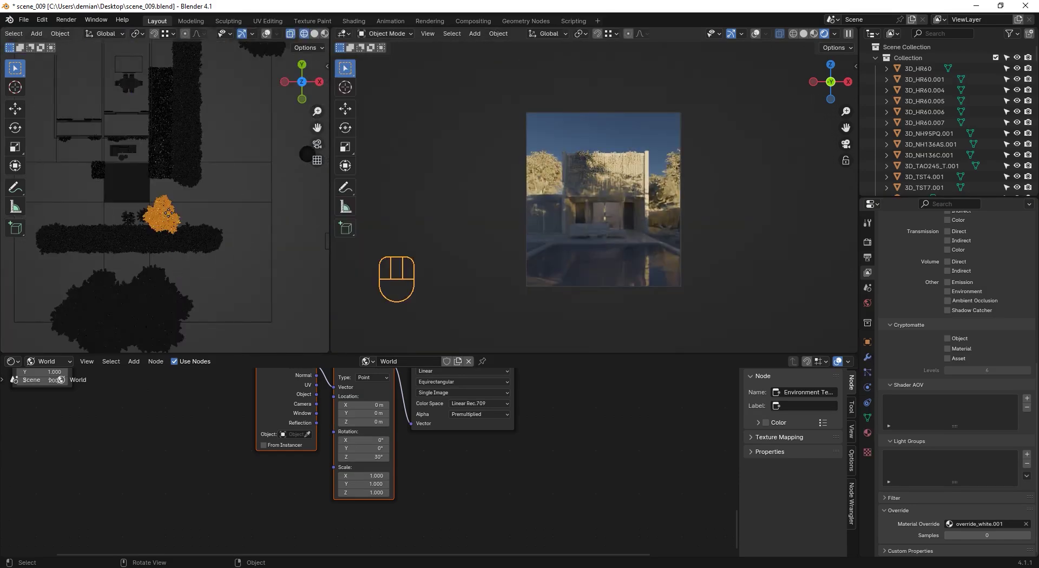
{"action": "left_click", "coordinate": [158, 297]}
{"action": "key", "text": "g"}
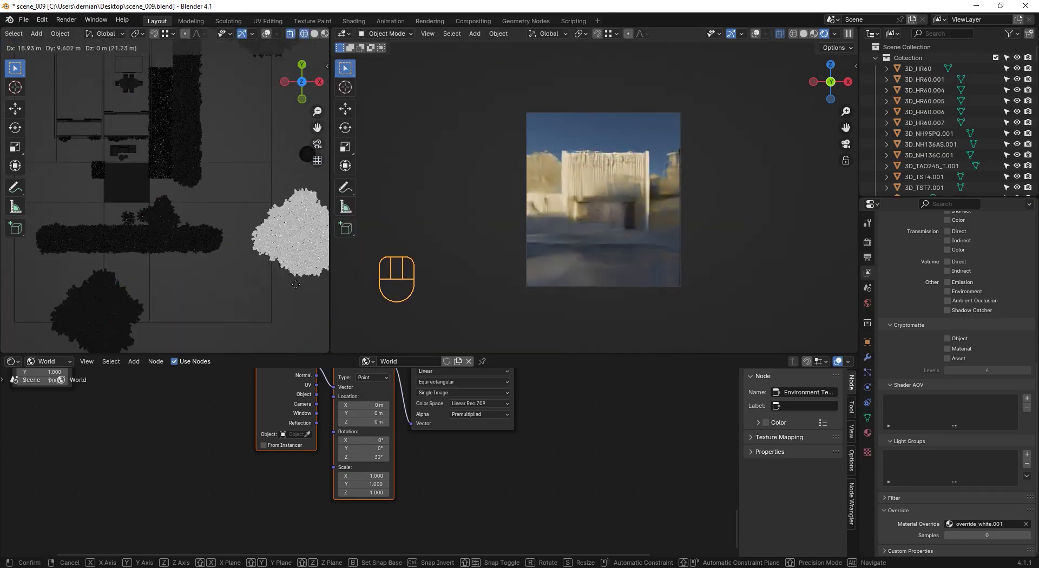
{"action": "left_click", "coordinate": [300, 286]}
{"action": "scroll", "coordinate": [219, 214], "scroll_direction": "down", "scroll_amount": 2}
{"action": "scroll", "coordinate": [610, 243], "scroll_direction": "up", "scroll_amount": 3}
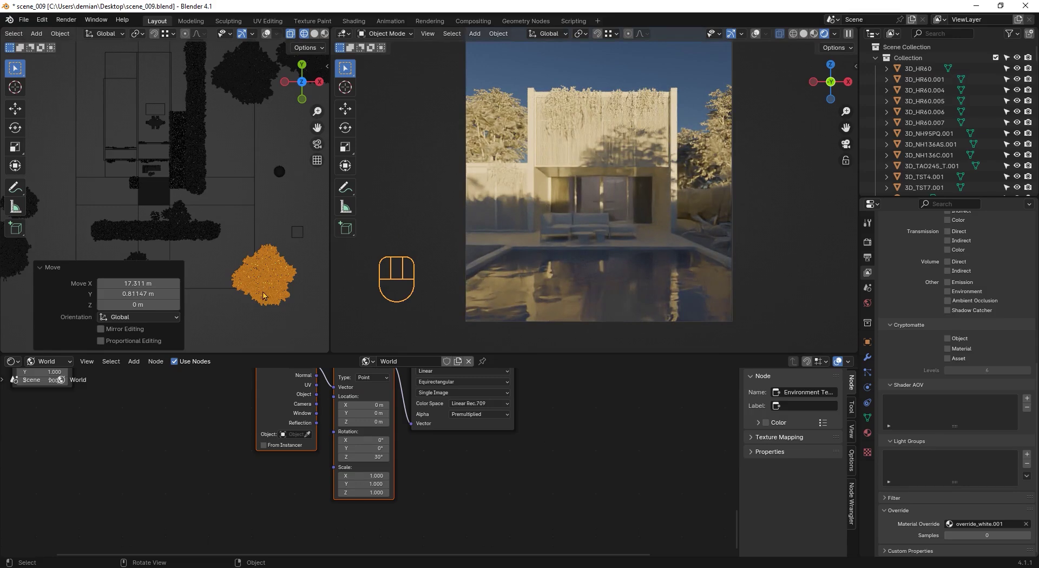
- Move the reference spheres about -21.5 m along X and -0.7 m along Y, into the camera's view in front of the house
{"action": "scroll", "coordinate": [203, 236], "scroll_direction": "down", "scroll_amount": 4}
{"action": "scroll", "coordinate": [551, 296], "scroll_direction": "down", "scroll_amount": 1}
{"action": "left_click", "coordinate": [240, 207]}
{"action": "scroll", "coordinate": [203, 208], "scroll_direction": "up", "scroll_amount": 4}
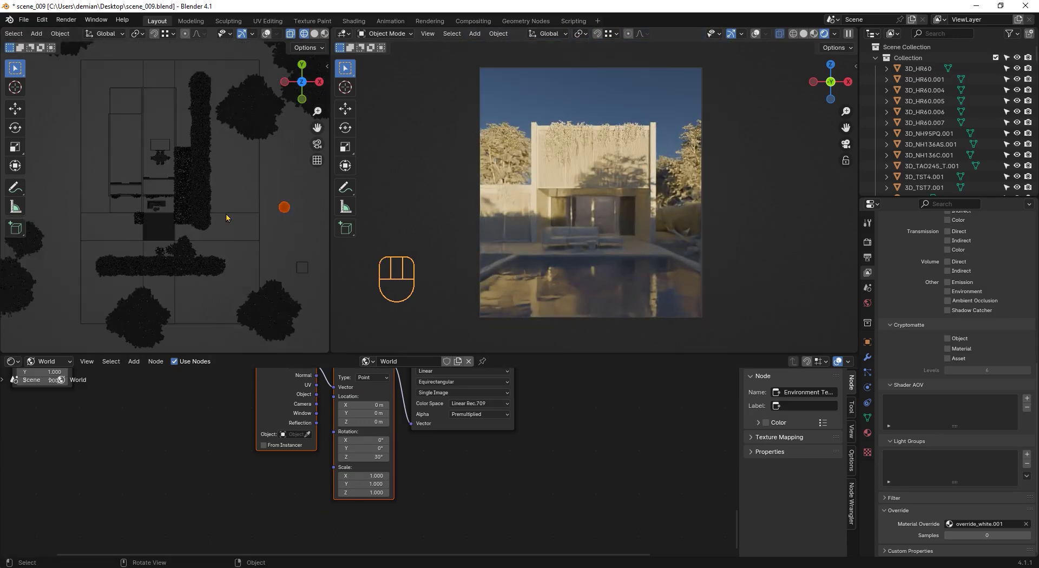
{"action": "key", "text": "g"}
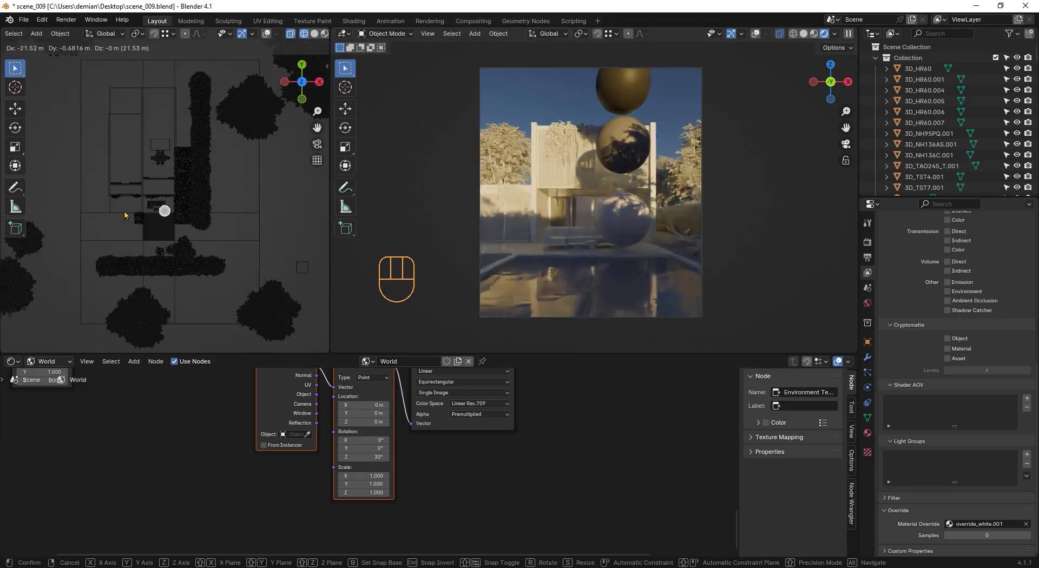
{"action": "left_click", "coordinate": [67, 209]}
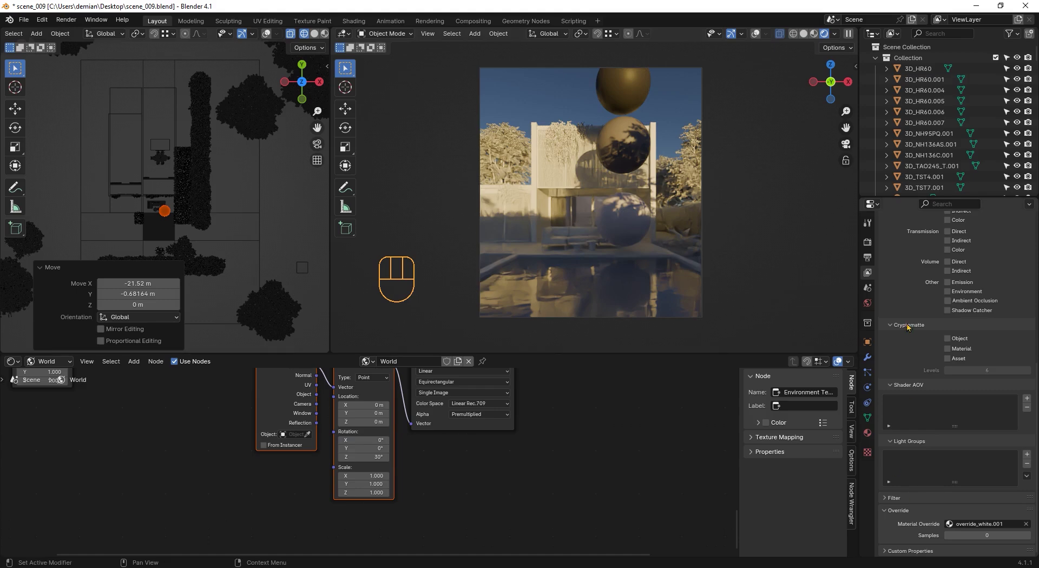
- Set the color management exposure to -1
{"action": "left_click", "coordinate": [868, 242]}
{"action": "scroll", "coordinate": [953, 352], "scroll_direction": "down", "scroll_amount": 10}
{"action": "left_click", "coordinate": [986, 445]}
{"action": "type", "text": "-1"}
{"action": "key", "text": "Return"}
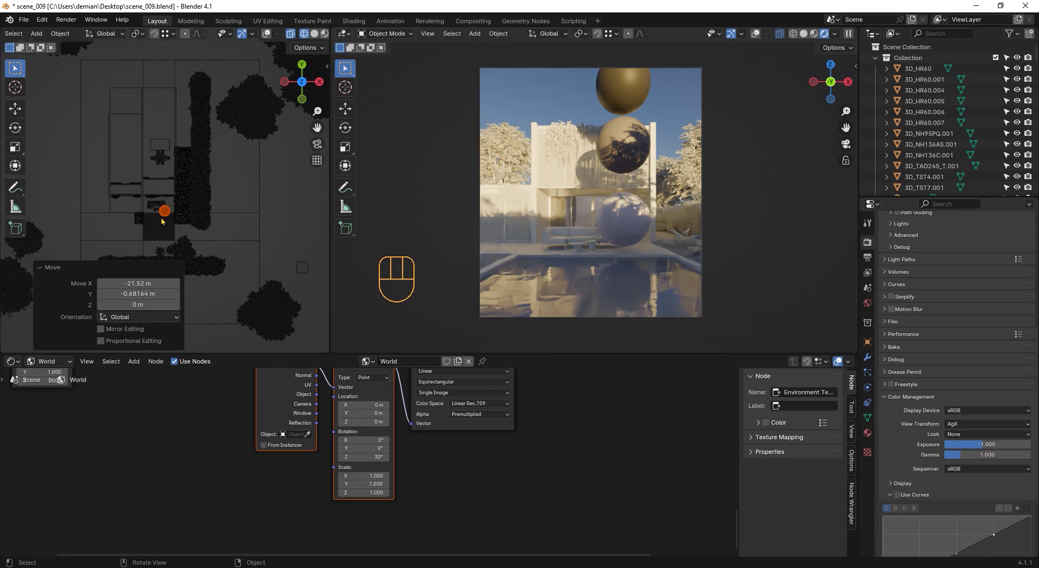
- Move the reference spheres about 20.4 m along X and -1.5 m along Y, out of camera view, and clear the material override
{"action": "middle_click_drag", "start_coordinate": [158, 221], "coordinate": [161, 223]}
{"action": "key", "text": "g"}
{"action": "left_click", "coordinate": [274, 229]}
{"action": "left_click", "coordinate": [868, 272]}
{"action": "scroll", "coordinate": [953, 390], "scroll_direction": "down", "scroll_amount": 8}
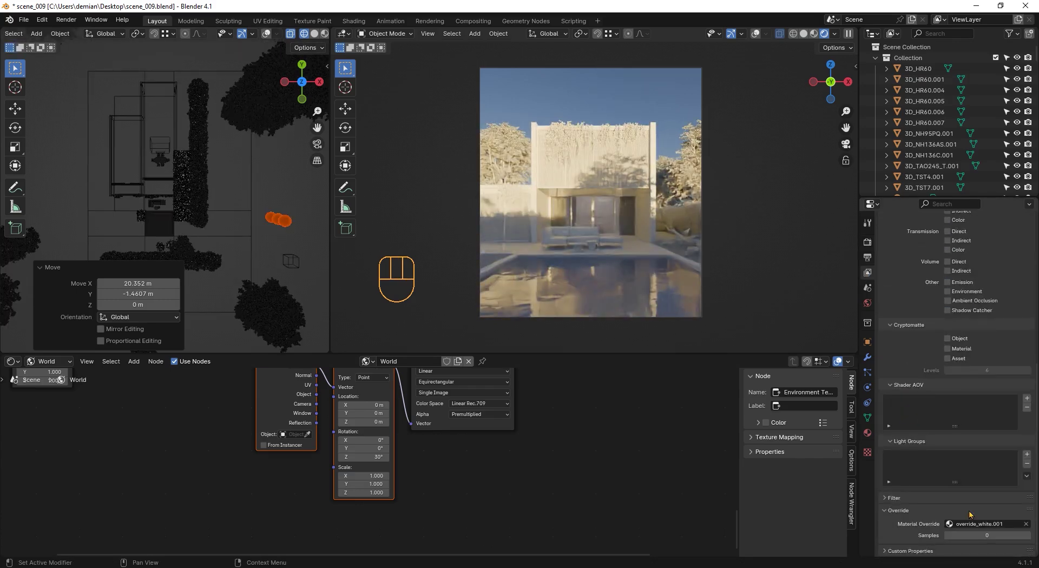
{"action": "left_click", "coordinate": [914, 524]}
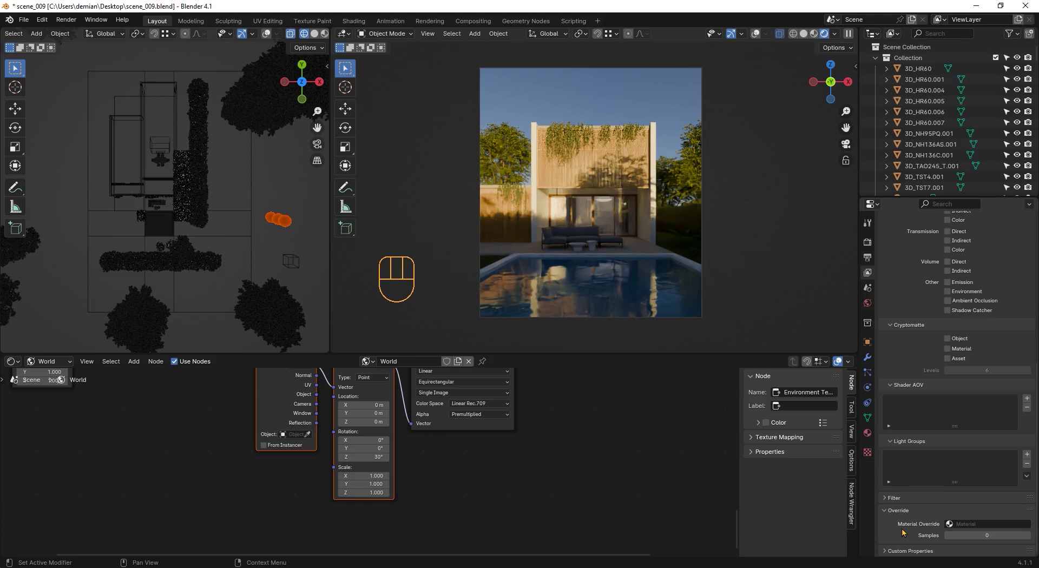
- Try exposure values of 1 and 0, settle on -2, and reconnect the Mix Shader to the World Output
{"action": "scroll", "coordinate": [615, 261], "scroll_direction": "up", "scroll_amount": 1}
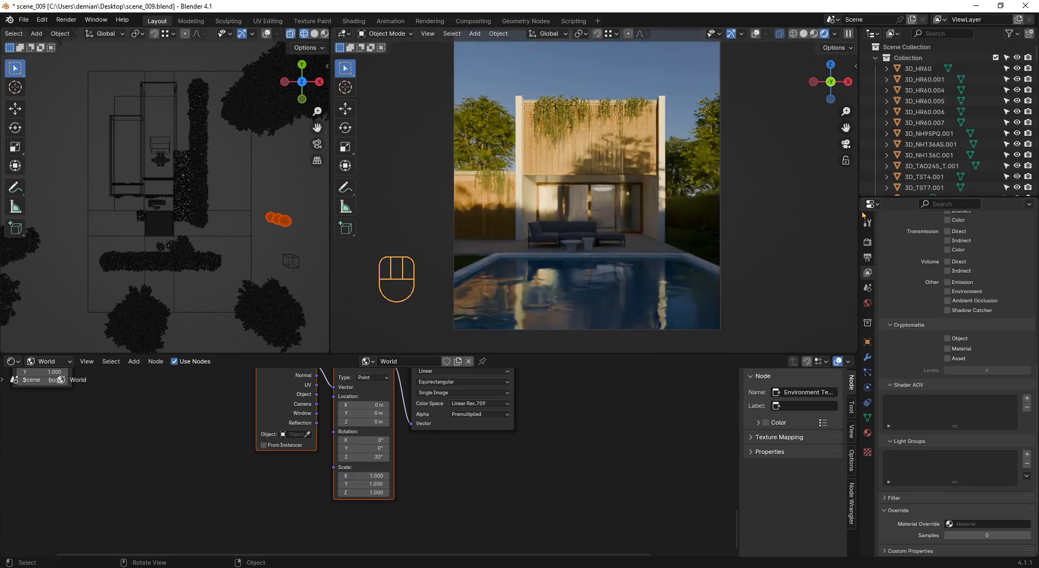
{"action": "scroll", "coordinate": [303, 526], "scroll_direction": "down", "scroll_amount": 3}
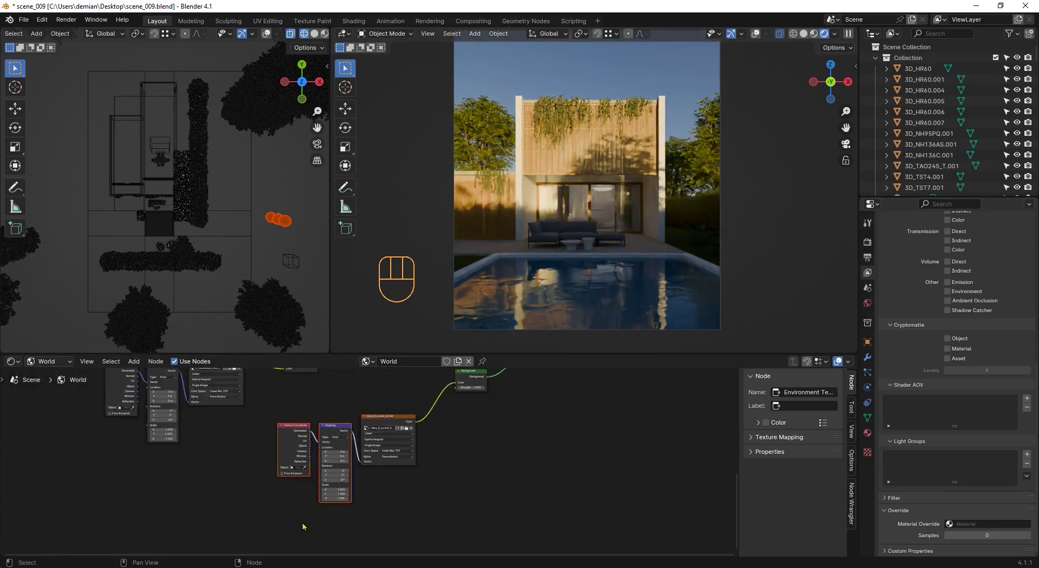
{"action": "middle_click_drag", "start_coordinate": [302, 488], "coordinate": [306, 549]}
{"action": "left_click", "coordinate": [868, 242]}
{"action": "left_click_drag", "start_coordinate": [979, 396], "coordinate": [984, 397]}
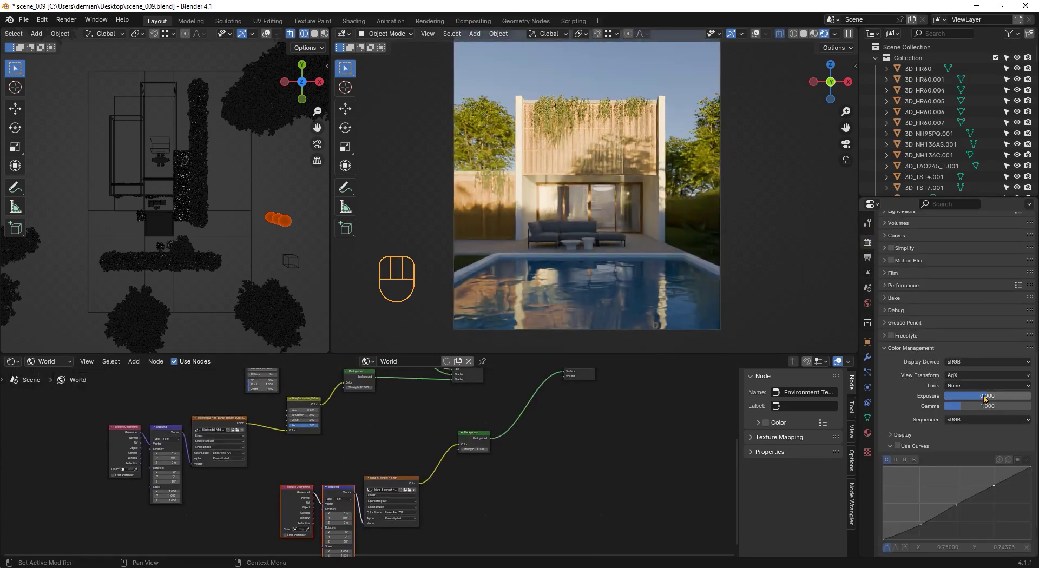
{"action": "left_click", "coordinate": [984, 399]}
{"action": "type", "text": "1"}
{"action": "key", "text": "Return"}
{"action": "left_click", "coordinate": [984, 399]}
{"action": "type", "text": "0"}
{"action": "key", "text": "Return"}
{"action": "scroll", "coordinate": [606, 285], "scroll_direction": "down", "scroll_amount": 2}
{"action": "scroll", "coordinate": [600, 291], "scroll_direction": "up", "scroll_amount": 2}
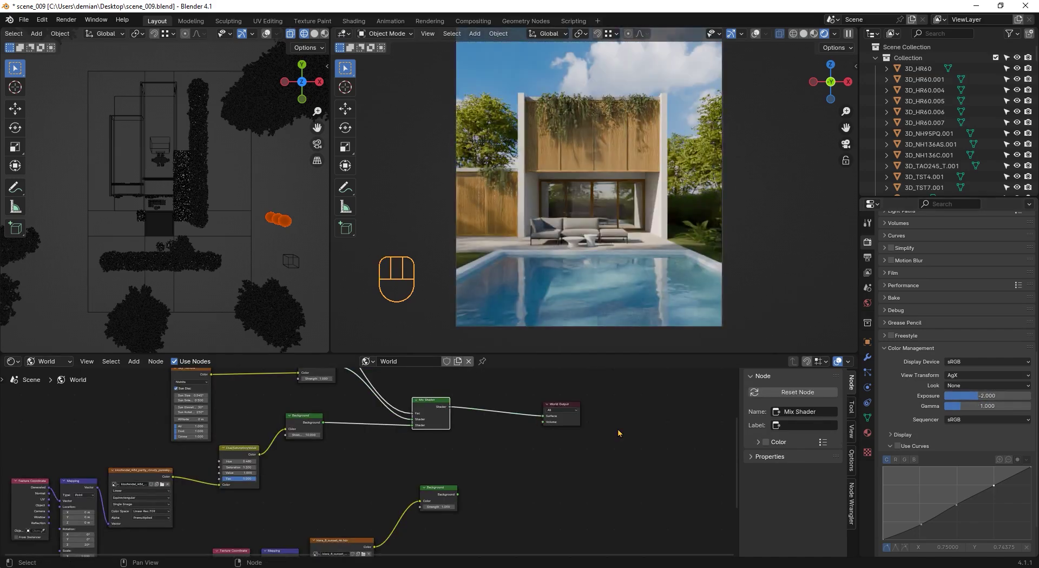
- Set the Air value of the Nishita Sky Texture to 3
{"action": "scroll", "coordinate": [348, 441], "scroll_direction": "up", "scroll_amount": 2}
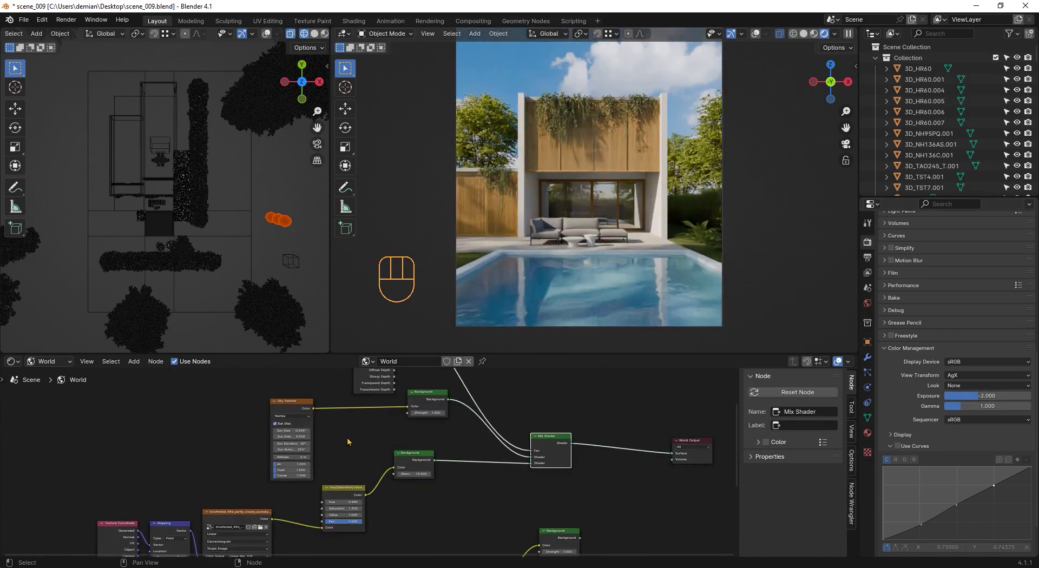
{"action": "scroll", "coordinate": [313, 462], "scroll_direction": "up", "scroll_amount": 3}
{"action": "scroll", "coordinate": [313, 463], "scroll_direction": "up", "scroll_amount": 1}
{"action": "left_click_drag", "start_coordinate": [270, 480], "coordinate": [277, 479]}
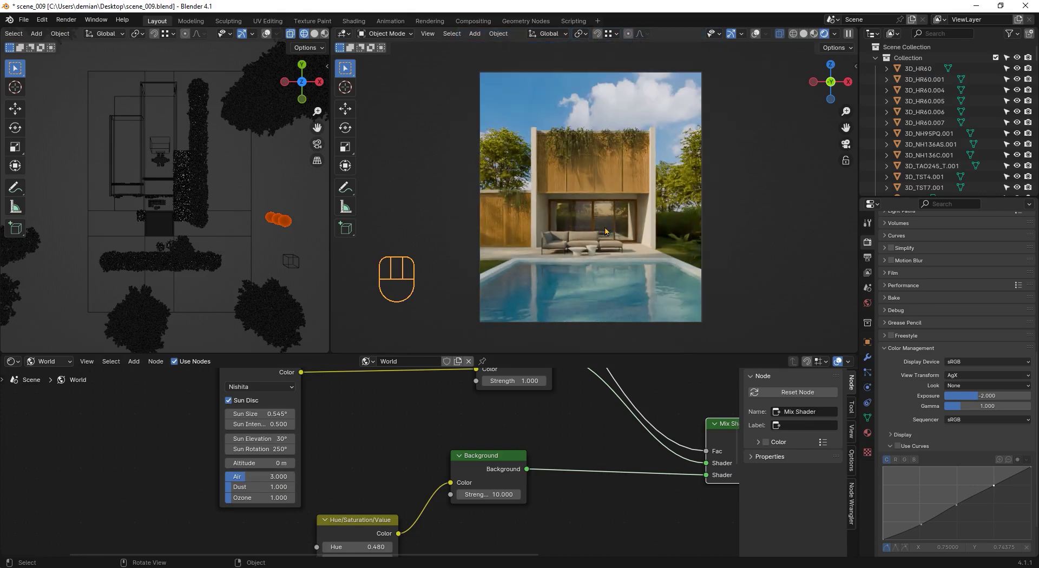
{"action": "scroll", "coordinate": [428, 461], "scroll_direction": "down", "scroll_amount": 5}
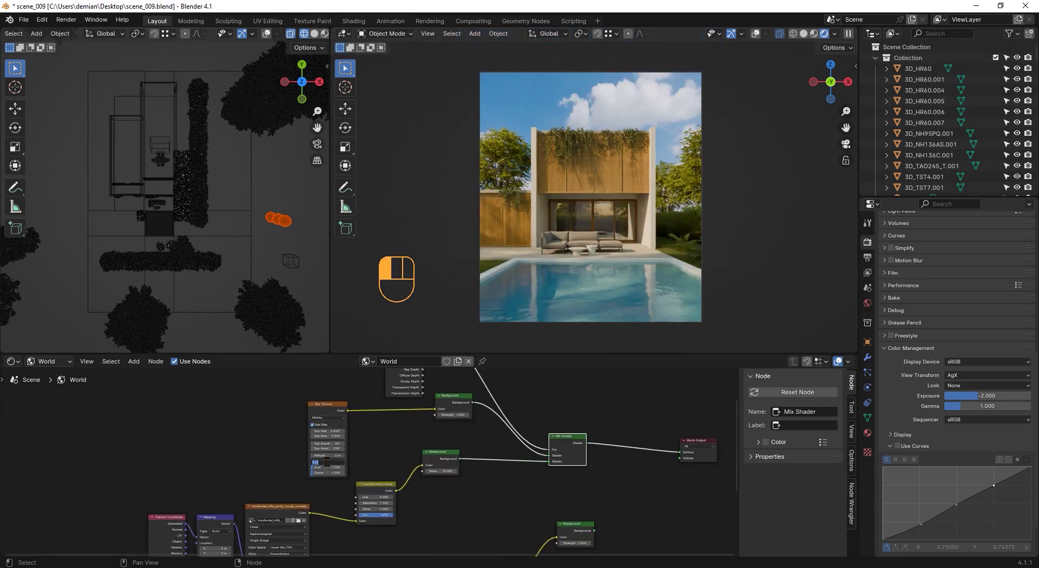
{"action": "scroll", "coordinate": [475, 436], "scroll_direction": "up", "scroll_amount": 3}
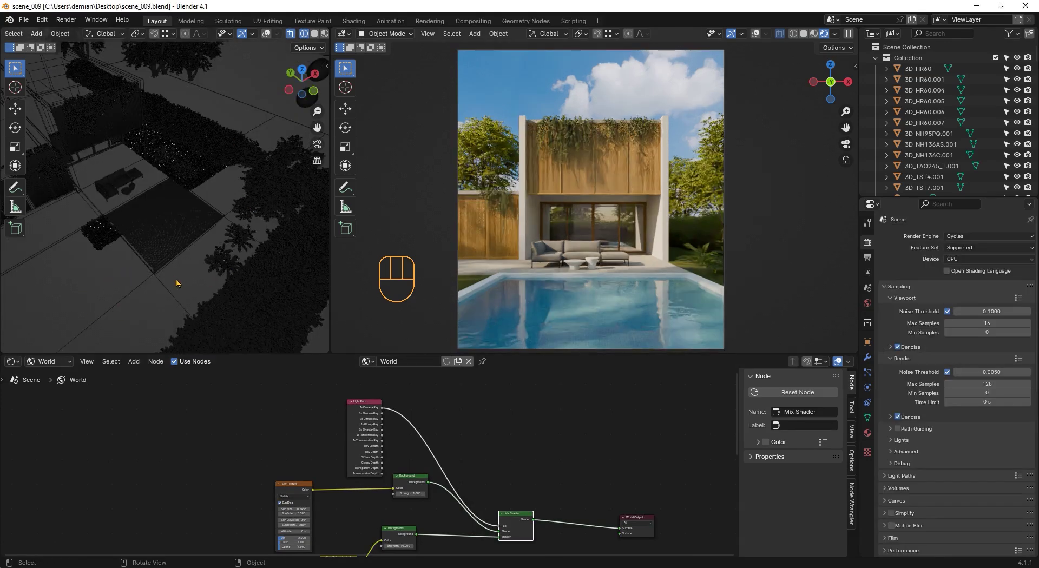
- Select the pool's water surface and remove its modifier
{"action": "middle_click_drag", "start_coordinate": [174, 286], "coordinate": [134, 204]}
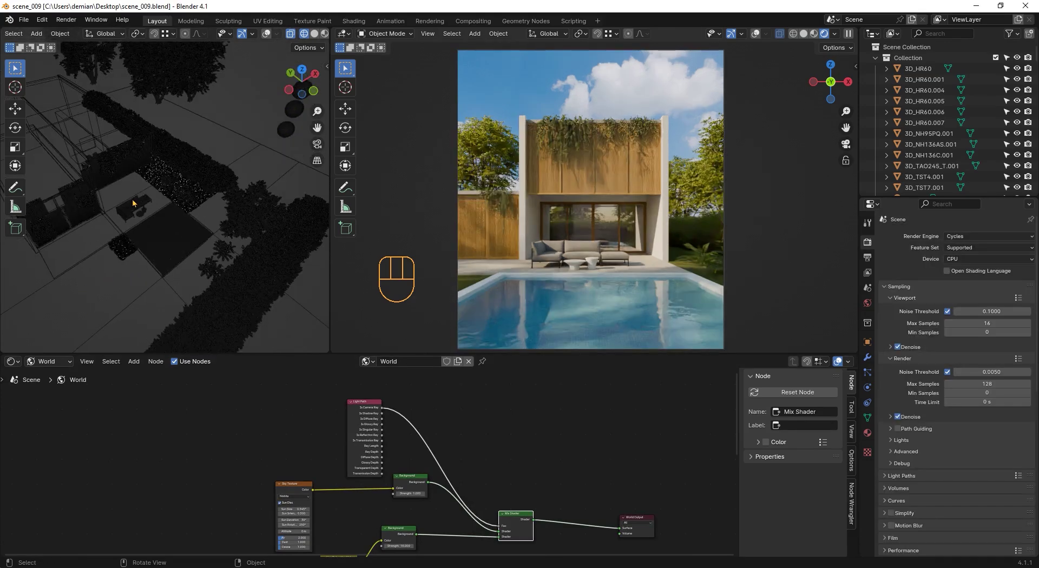
{"action": "left_click", "coordinate": [168, 238]}
{"action": "key", "text": "KP_Decimal"}
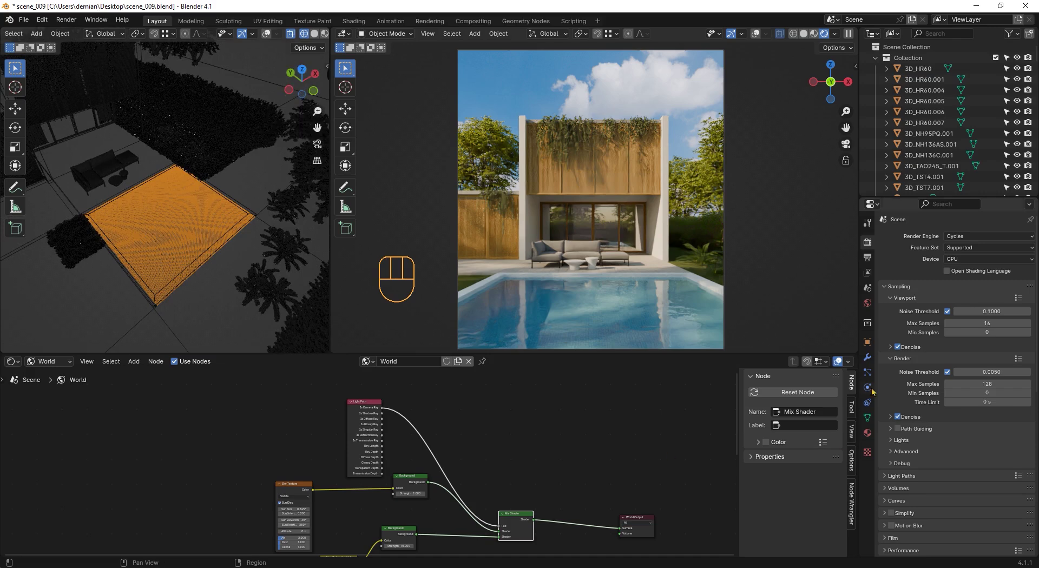
{"action": "left_click", "coordinate": [868, 359]}
{"action": "left_click", "coordinate": [1017, 251]}
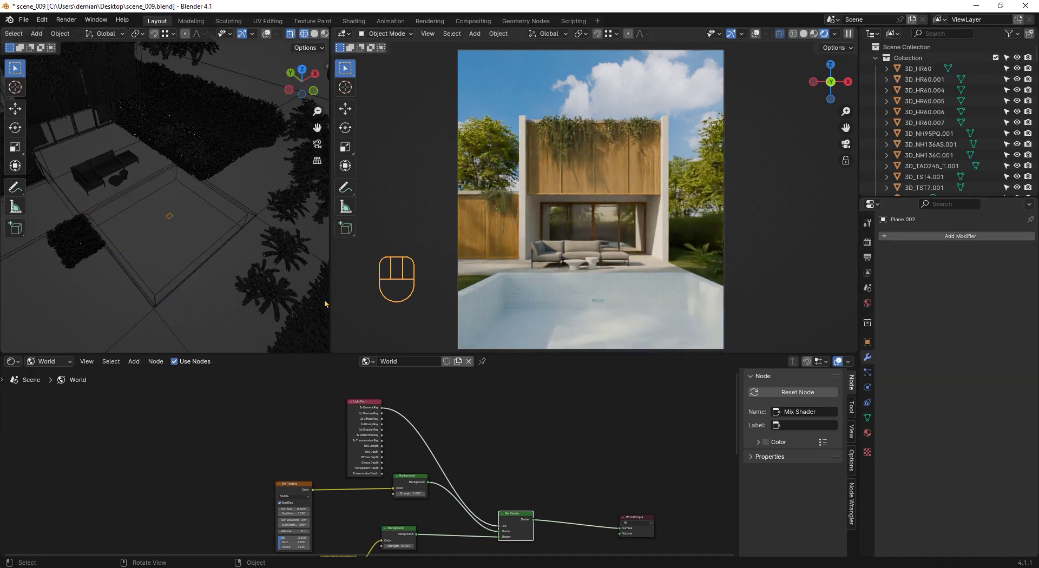
- Try to scale the small water plane up to cover the pool in the top view
{"action": "left_click", "coordinate": [301, 71]}
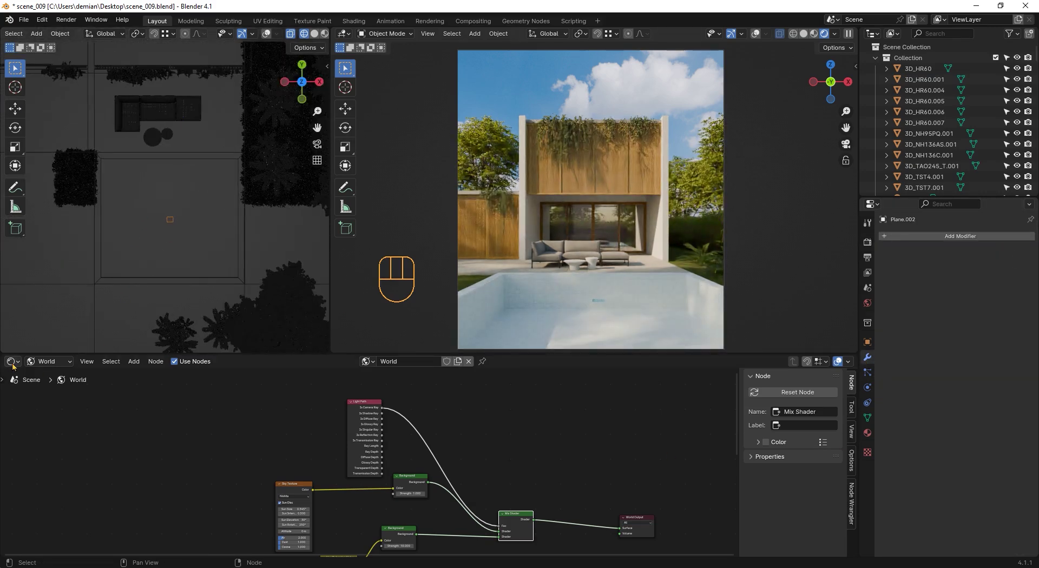
{"action": "scroll", "coordinate": [172, 251], "scroll_direction": "down", "scroll_amount": 2}
{"action": "key", "text": "s"}
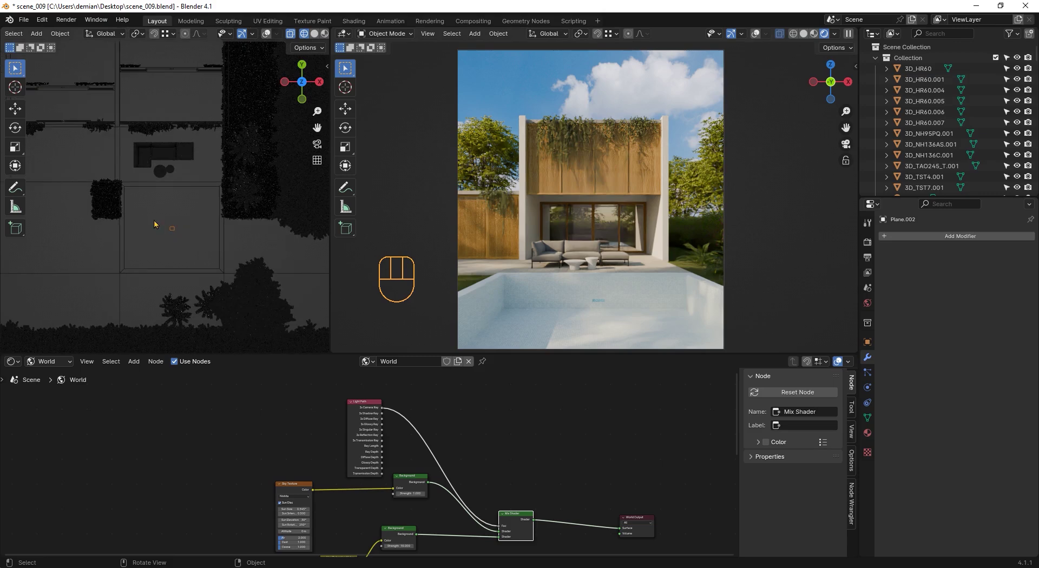
{"action": "left_click", "coordinate": [129, 180]}
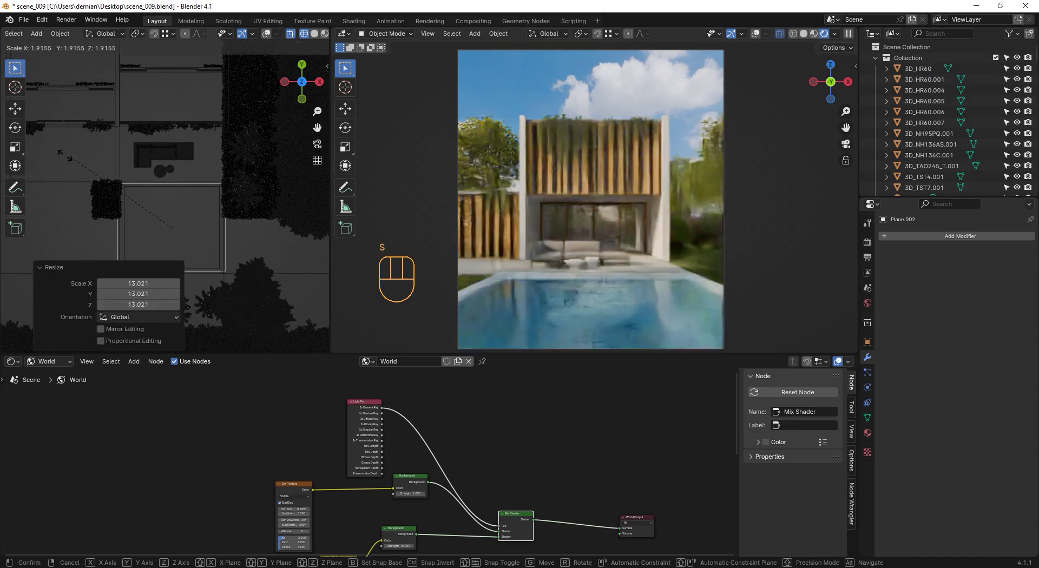
{"action": "key", "text": "s"}
{"action": "left_click", "coordinate": [172, 222]}
{"action": "key", "text": "ctrl+z"}
{"action": "key", "text": "ctrl+z"}
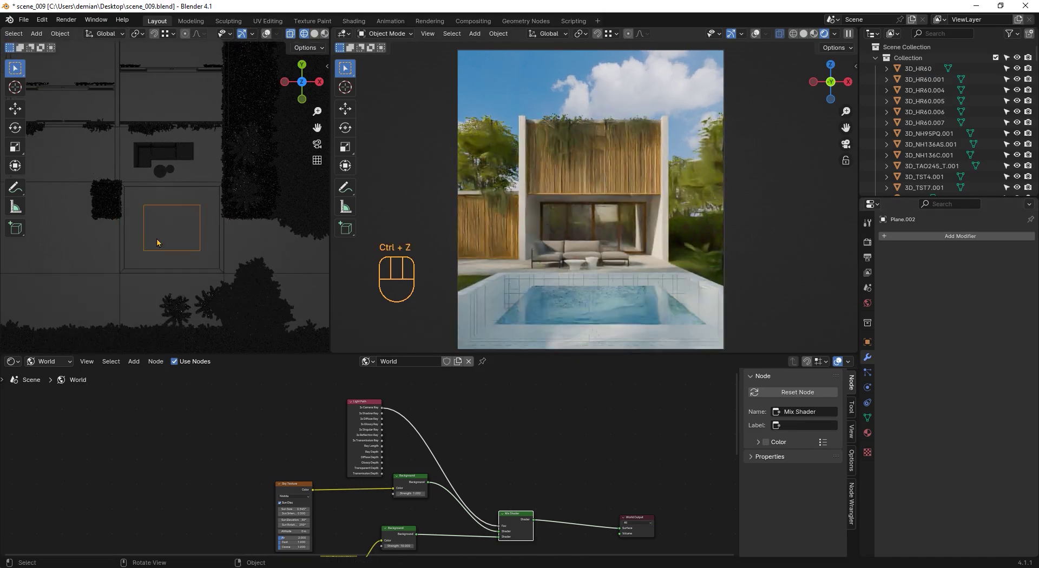
- Unlink the water_pool material from the plane and scale the plane up by about 7.9
{"action": "left_click", "coordinate": [868, 434]}
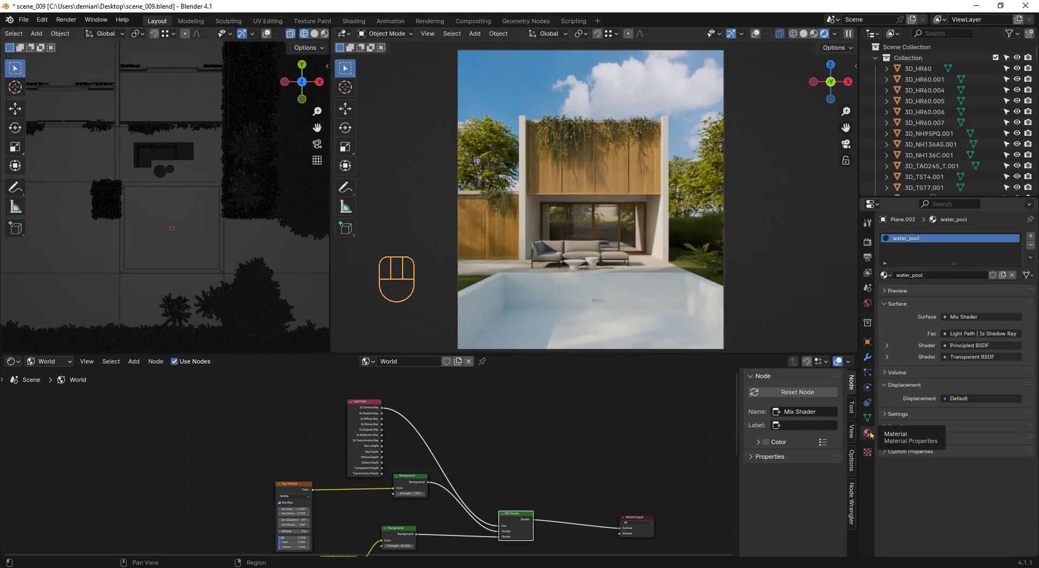
{"action": "left_click", "coordinate": [1012, 275]}
{"action": "key", "text": "s"}
{"action": "left_click", "coordinate": [136, 200]}
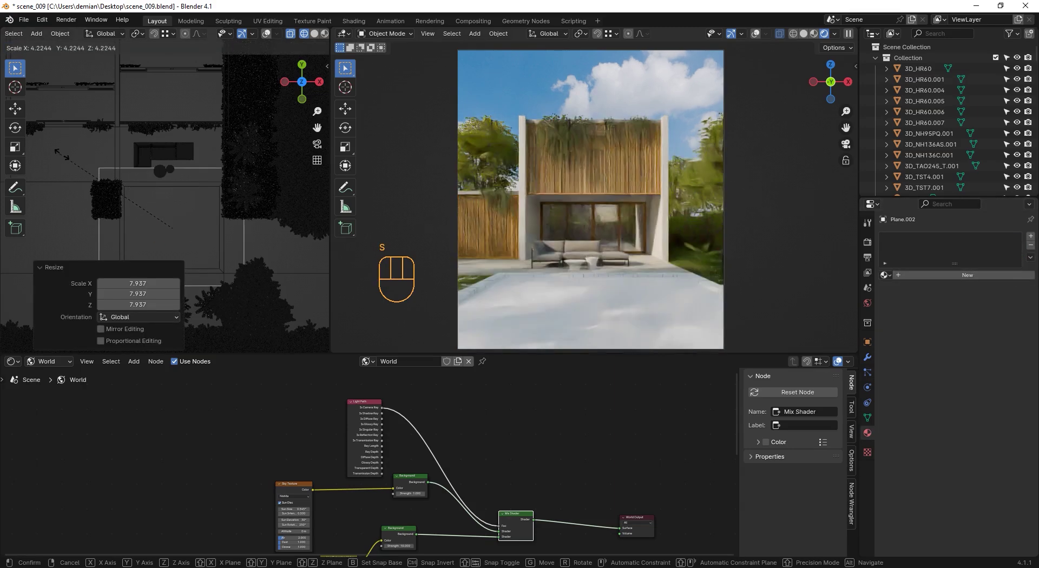
- Add an Ocean modifier to the plane and expand its Waves settings
{"action": "scroll", "coordinate": [590, 271], "scroll_direction": "up", "scroll_amount": 5}
{"action": "left_click", "coordinate": [868, 357]}
{"action": "left_click", "coordinate": [960, 236]}
{"action": "type", "text": "ocean"}
{"action": "key", "text": "Return"}
{"action": "left_click", "coordinate": [893, 380]}
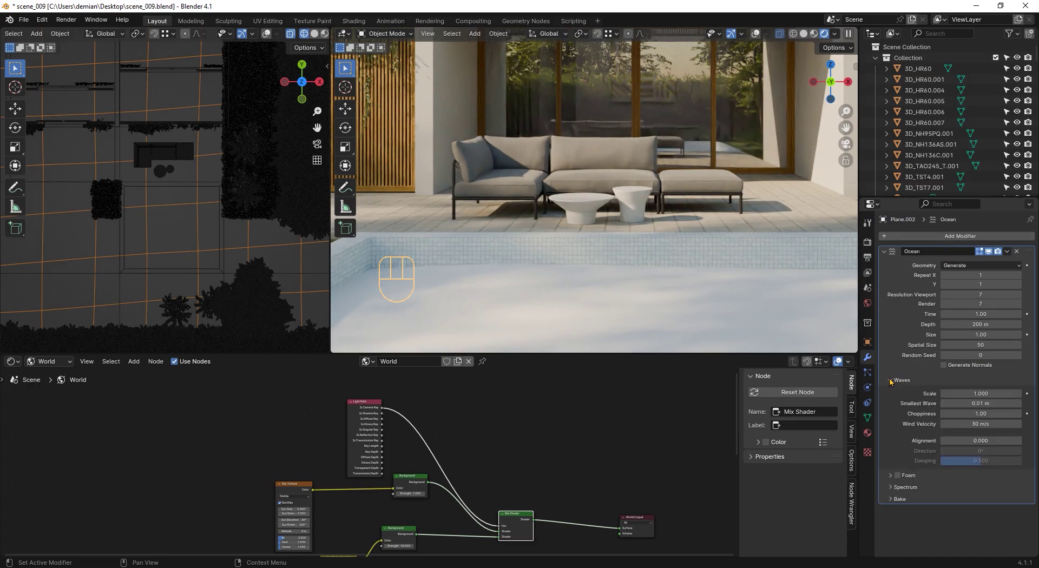
- Scale the ocean plane down until it matches the pool's outline in the top view
{"action": "scroll", "coordinate": [211, 226], "scroll_direction": "down", "scroll_amount": 5}
{"action": "key", "text": "s"}
{"action": "left_click", "coordinate": [285, 296]}
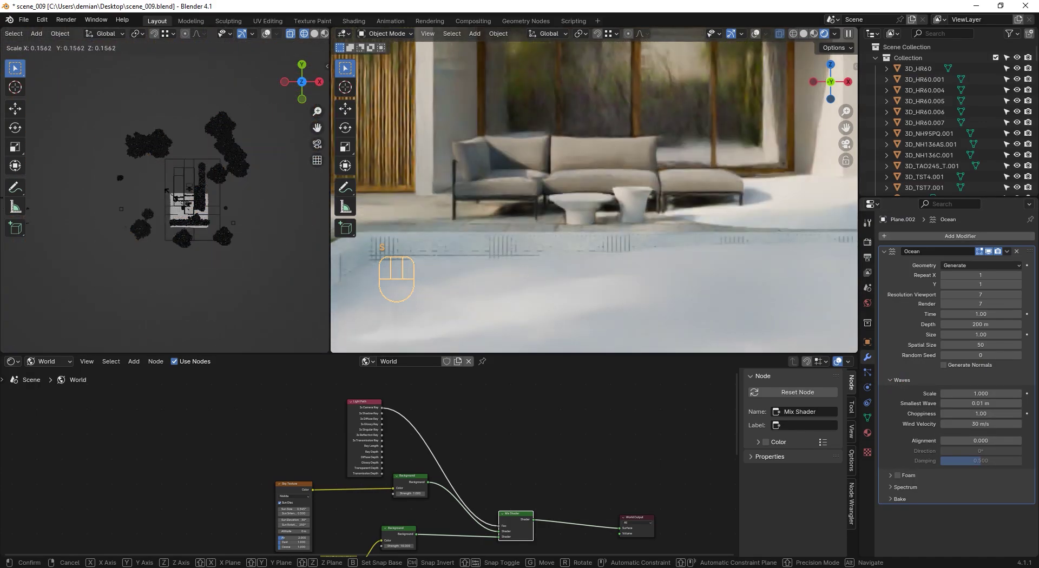
{"action": "scroll", "coordinate": [285, 295], "scroll_direction": "up", "scroll_amount": 4}
{"action": "scroll", "coordinate": [287, 297], "scroll_direction": "up", "scroll_amount": 2}
{"action": "key", "text": "s"}
{"action": "left_click", "coordinate": [221, 235]}
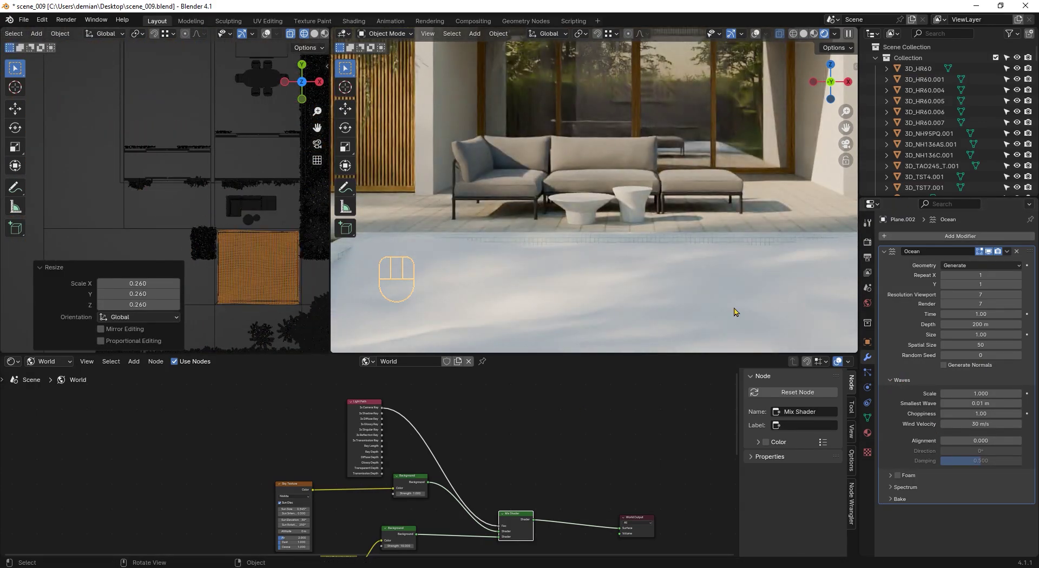
- Set the Ocean modifier's wave scale to 0.05 and its spectrum to Shallow Water
{"action": "left_click", "coordinate": [965, 394]}
{"action": "type", "text": "0.05"}
{"action": "key", "text": "Return"}
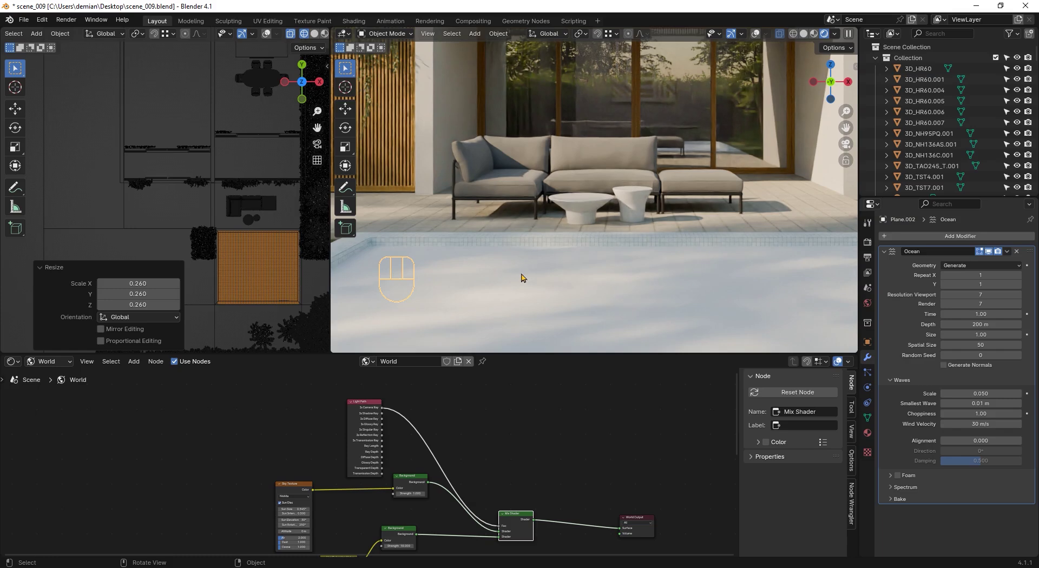
{"action": "scroll", "coordinate": [521, 278], "scroll_direction": "down", "scroll_amount": 3}
{"action": "left_click", "coordinate": [905, 487]}
{"action": "left_click", "coordinate": [975, 501]}
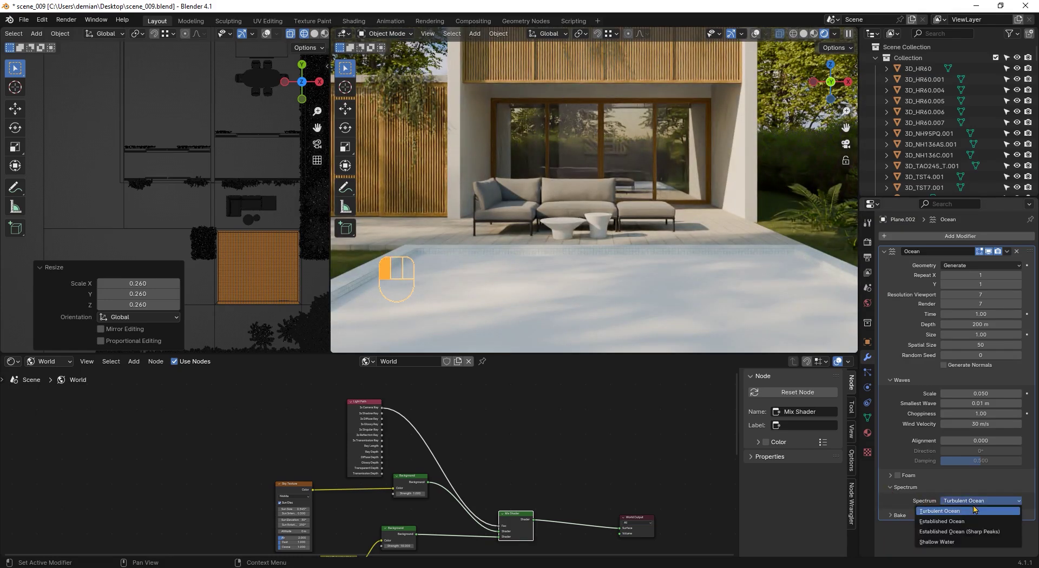
{"action": "left_click", "coordinate": [944, 542]}
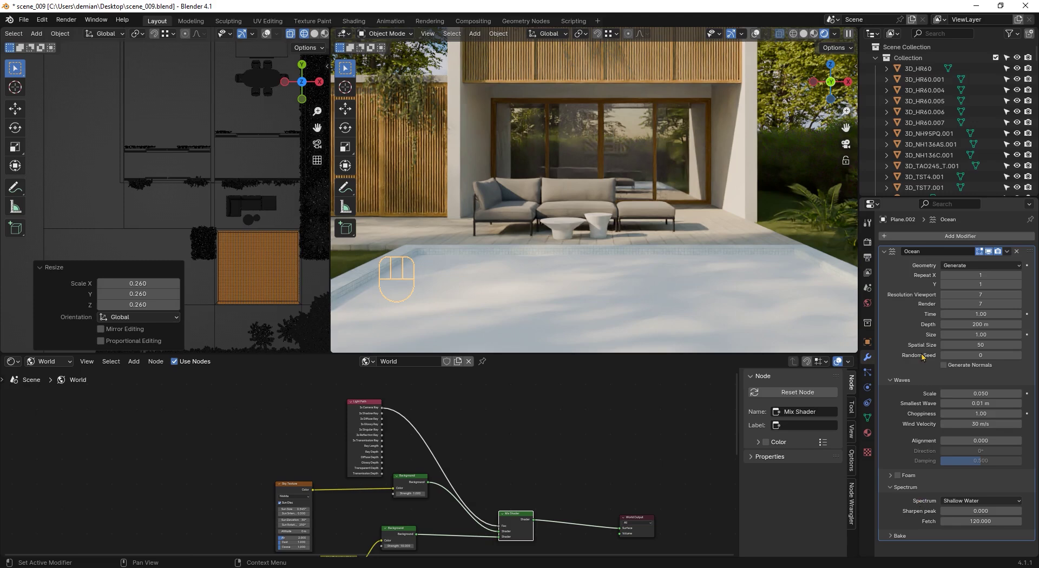
- Set the Ocean modifier's viewport and render resolution to 11
{"action": "left_click", "coordinate": [977, 294]}
{"action": "type", "text": "11"}
{"action": "key", "text": "Return"}
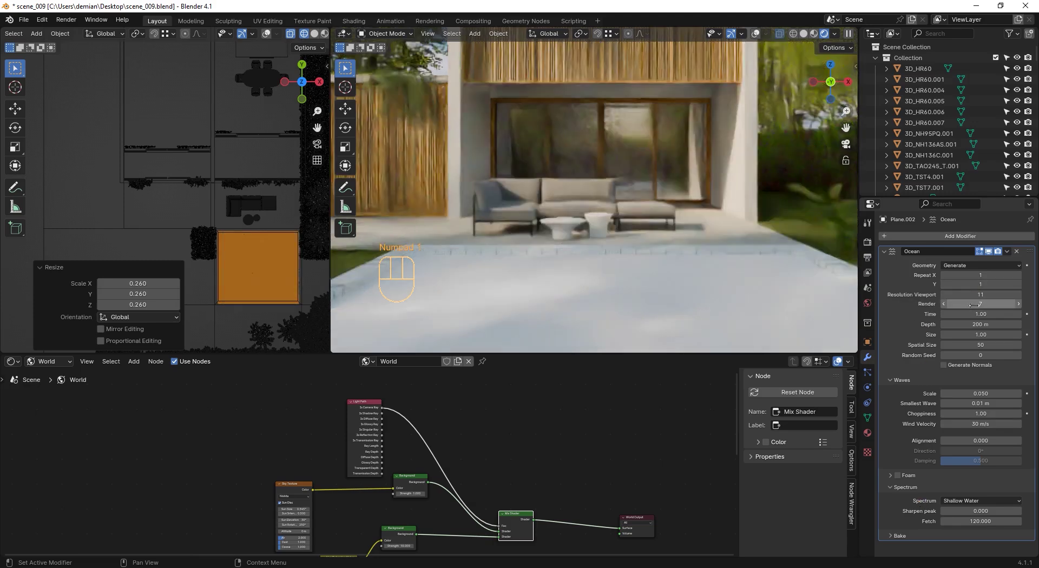
{"action": "left_click", "coordinate": [975, 306]}
{"action": "type", "text": "11"}
{"action": "key", "text": "Return"}
- Switch the shader editor from World to Object, create a new material for the water plane and move its Principled BSDF away from the output
{"action": "left_click", "coordinate": [48, 362]}
{"action": "left_click", "coordinate": [49, 388]}
{"action": "left_click", "coordinate": [445, 362]}
{"action": "middle_click_drag", "start_coordinate": [401, 465], "coordinate": [481, 441]}
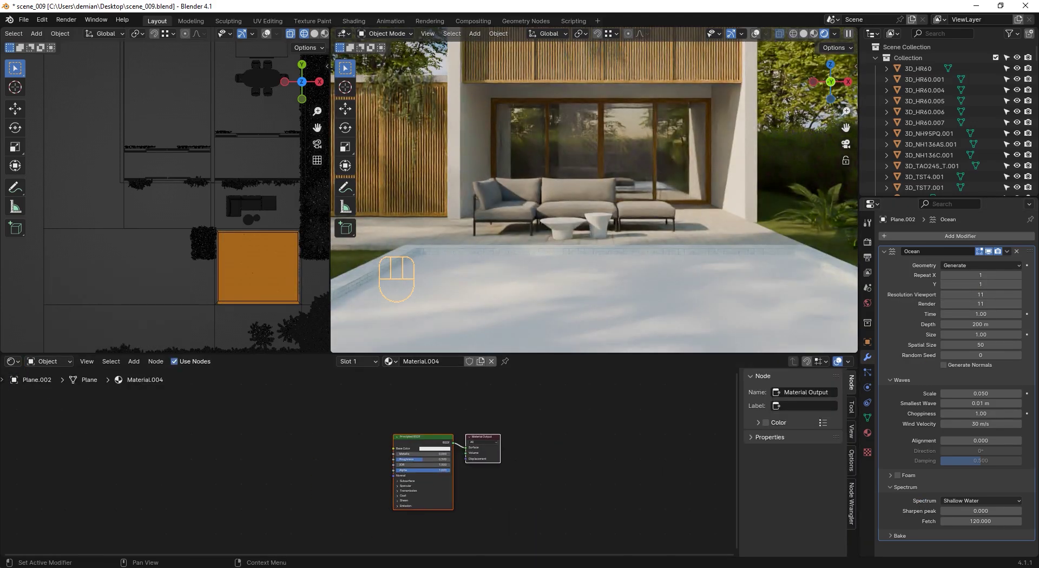
{"action": "left_click_drag", "start_coordinate": [422, 437], "coordinate": [278, 435]}
- Give the water's Principled BSDF transmission weight 1, roughness 0, IOR 1.33 and a light blue base color
{"action": "scroll", "coordinate": [182, 483], "scroll_direction": "up", "scroll_amount": 8}
{"action": "left_click", "coordinate": [317, 494]}
{"action": "left_click_drag", "start_coordinate": [347, 506], "coordinate": [449, 505]}
{"action": "left_click_drag", "start_coordinate": [353, 436], "coordinate": [298, 436]}
{"action": "left_click", "coordinate": [353, 445]}
{"action": "type", "text": "1.33"}
{"action": "key", "text": "Return"}
{"action": "left_click", "coordinate": [215, 466]}
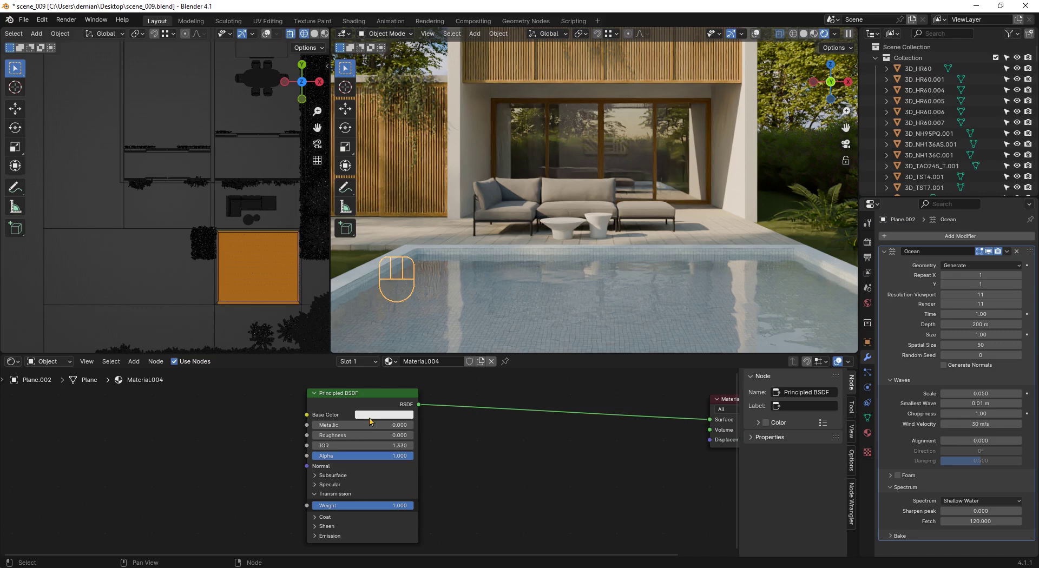
{"action": "left_click", "coordinate": [370, 415]}
{"action": "left_click", "coordinate": [408, 293]}
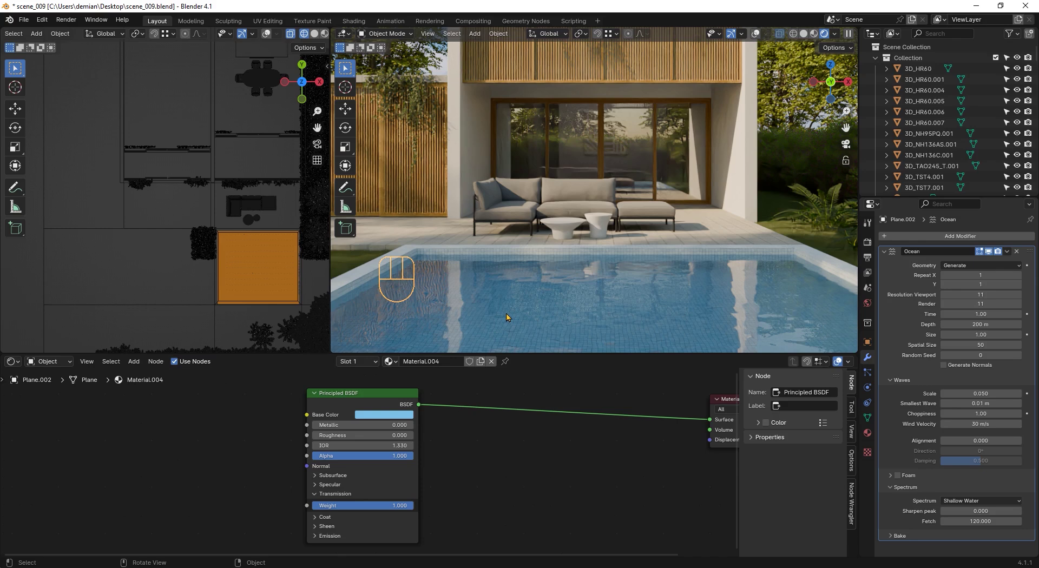
{"action": "scroll", "coordinate": [506, 449], "scroll_direction": "down", "scroll_amount": 2}
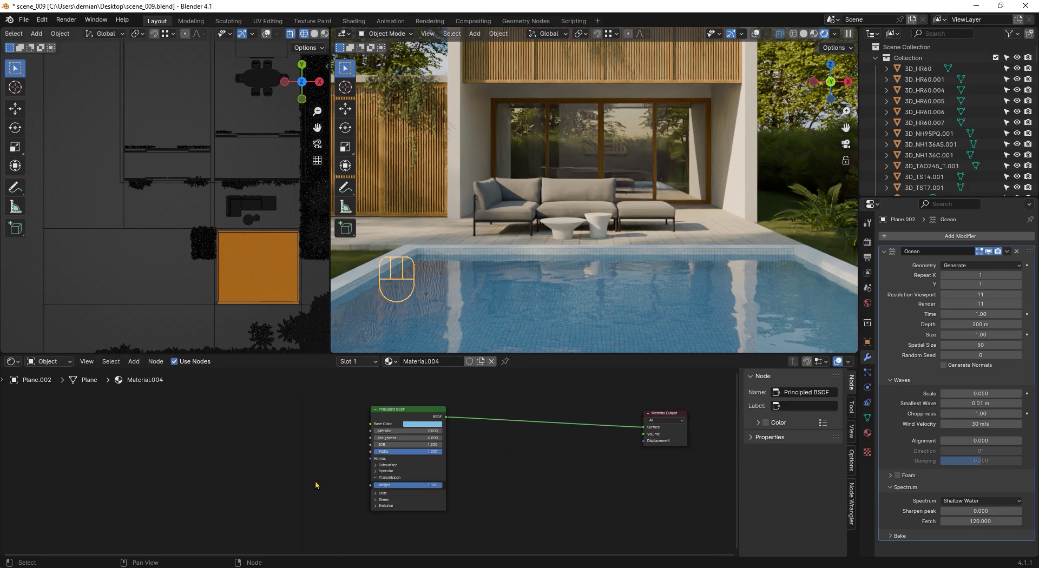
- Insert a Mix Shader between the Principled BSDF and the Material Output
{"action": "scroll", "coordinate": [371, 519], "scroll_direction": "down", "scroll_amount": 3}
{"action": "key", "text": "shift+a"}
{"action": "type", "text": "mix sh"}
{"action": "left_click", "coordinate": [514, 454]}
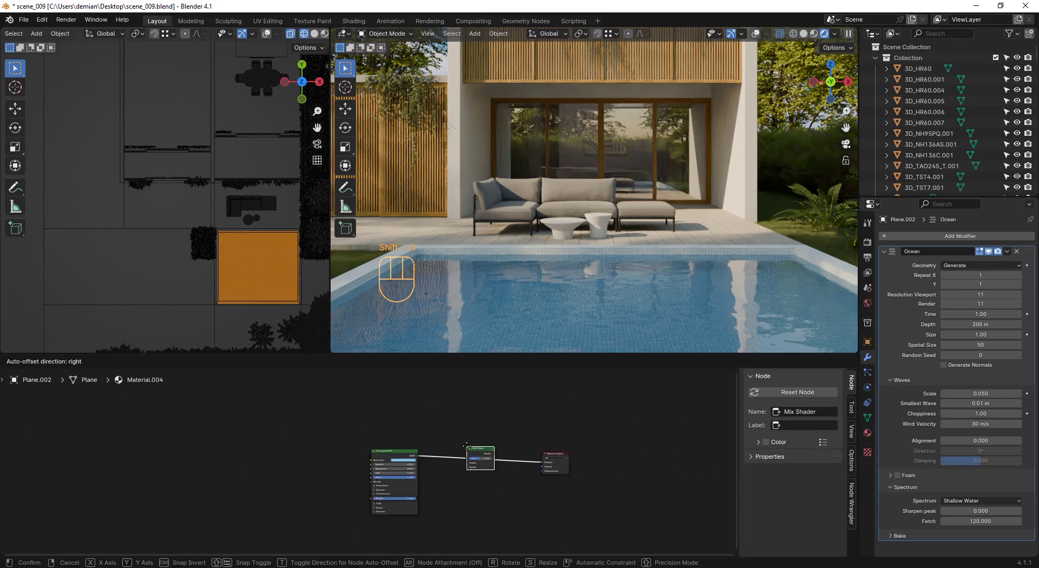
{"action": "left_click", "coordinate": [467, 447]}
- Add a Light Path node and connect Is Shadow Ray to the Mix Shader's Fac
{"action": "key", "text": "shift+a"}
{"action": "type", "text": "light"}
{"action": "key", "text": "Return"}
{"action": "left_click", "coordinate": [341, 413]}
{"action": "scroll", "coordinate": [341, 413], "scroll_direction": "up", "scroll_amount": 4}
{"action": "left_click_drag", "start_coordinate": [290, 386], "coordinate": [553, 476]}
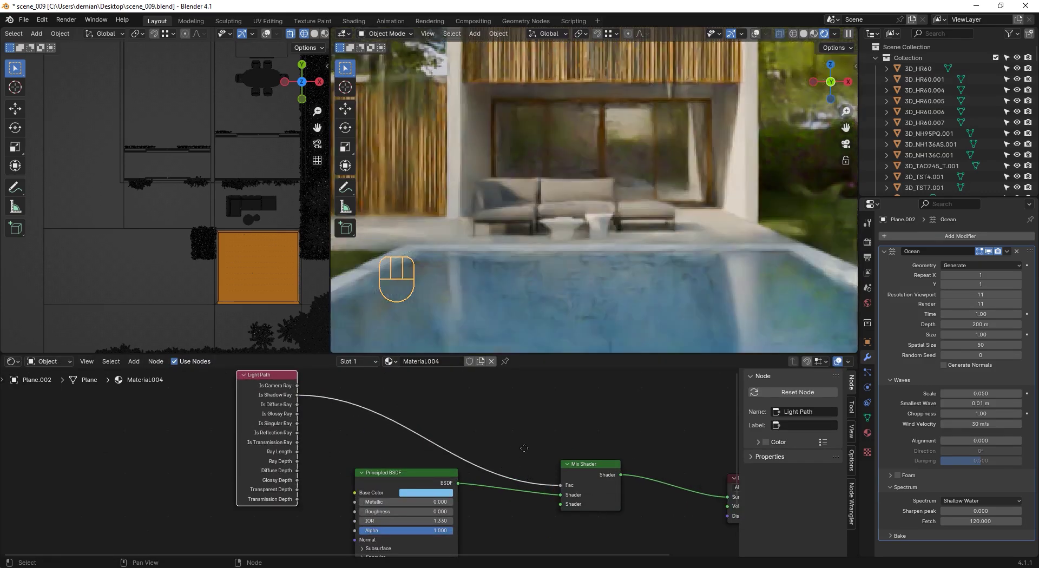
- Add a Transparent BSDF feeding the Mix Shader's second shader input and place it below the Principled BSDF
{"action": "middle_click_drag", "start_coordinate": [521, 427], "coordinate": [498, 317]}
{"action": "key", "text": "Return"}
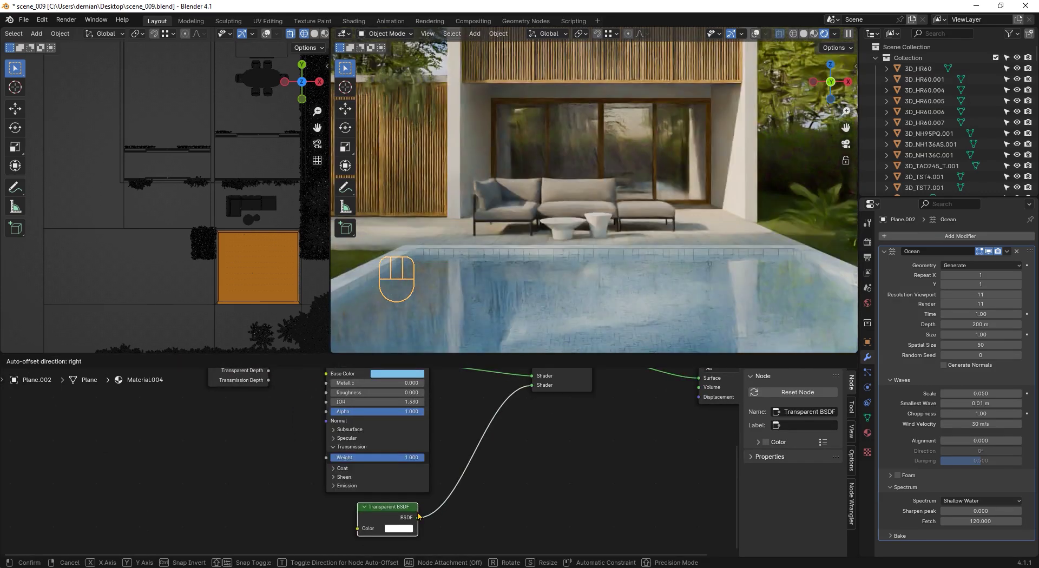
{"action": "left_click", "coordinate": [420, 513]}
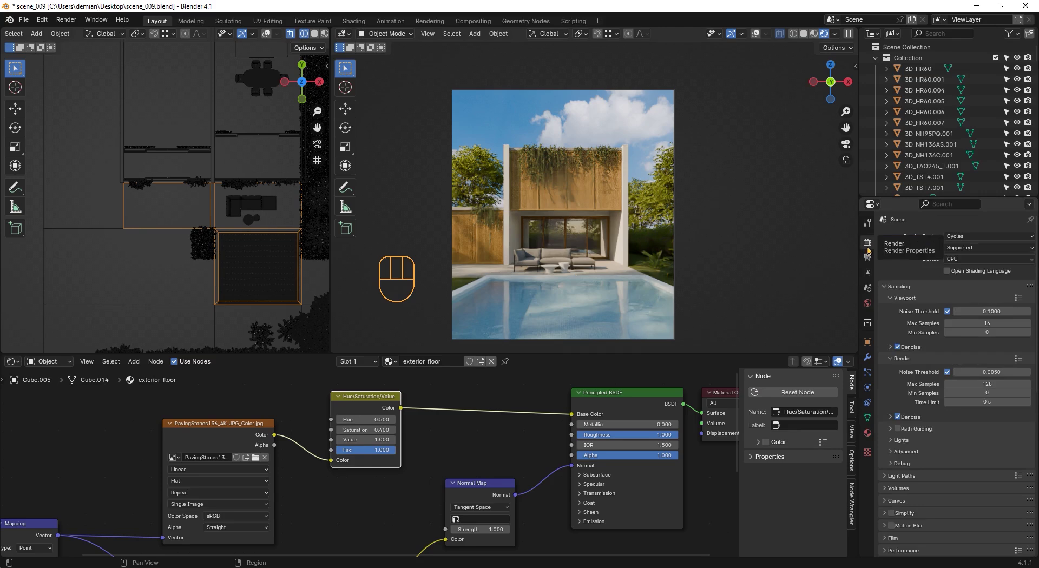
- Render the still image of the scene
{"action": "left_click", "coordinate": [66, 20]}
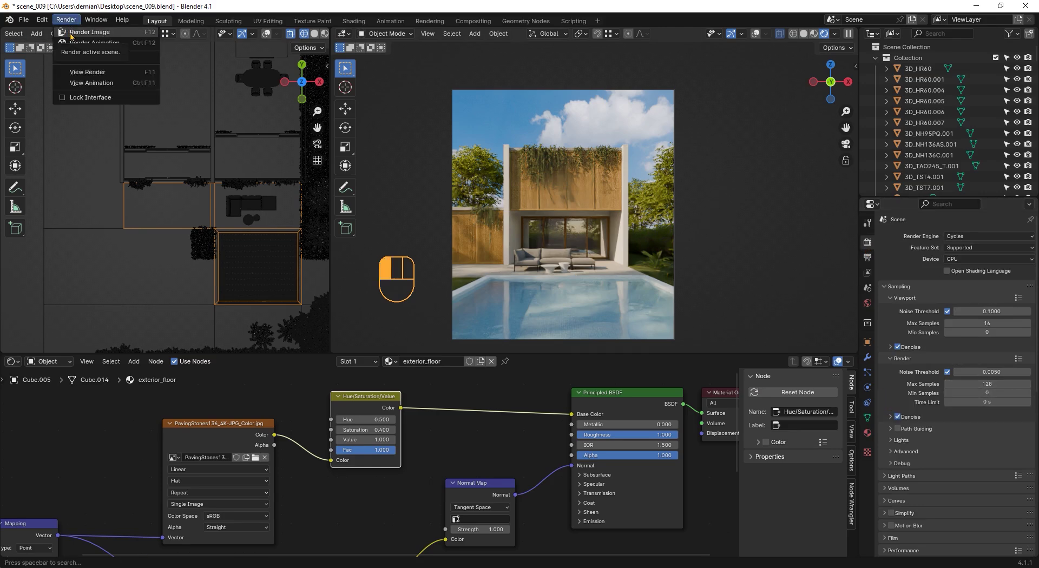
{"action": "left_click", "coordinate": [80, 37]}
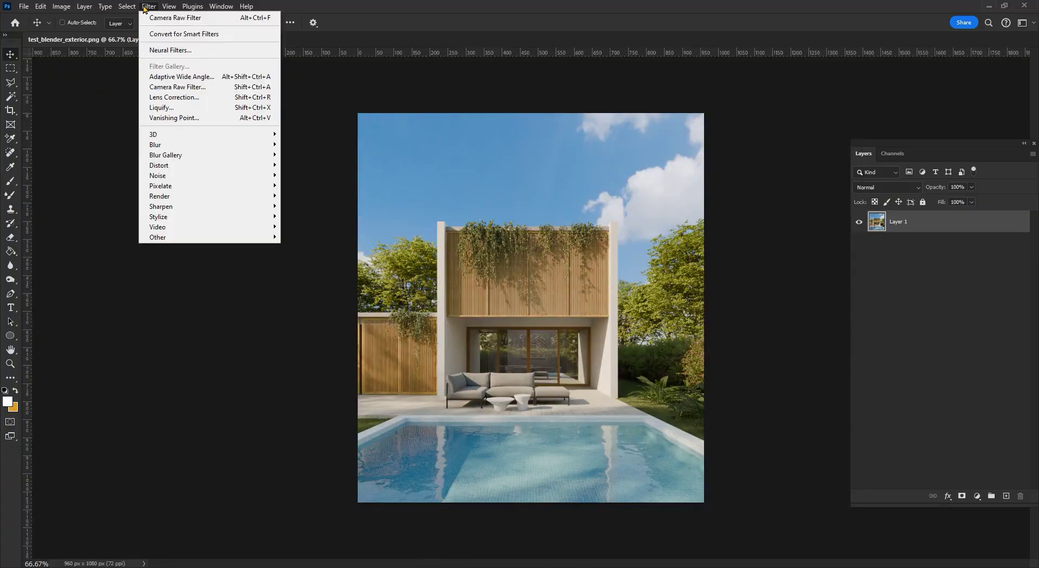
- In Photoshop, convert the test_blender_exterior.png layer for smart filters and open the Camera Raw filter on it
{"action": "left_click", "coordinate": [156, 39]}
{"action": "left_click", "coordinate": [149, 6]}
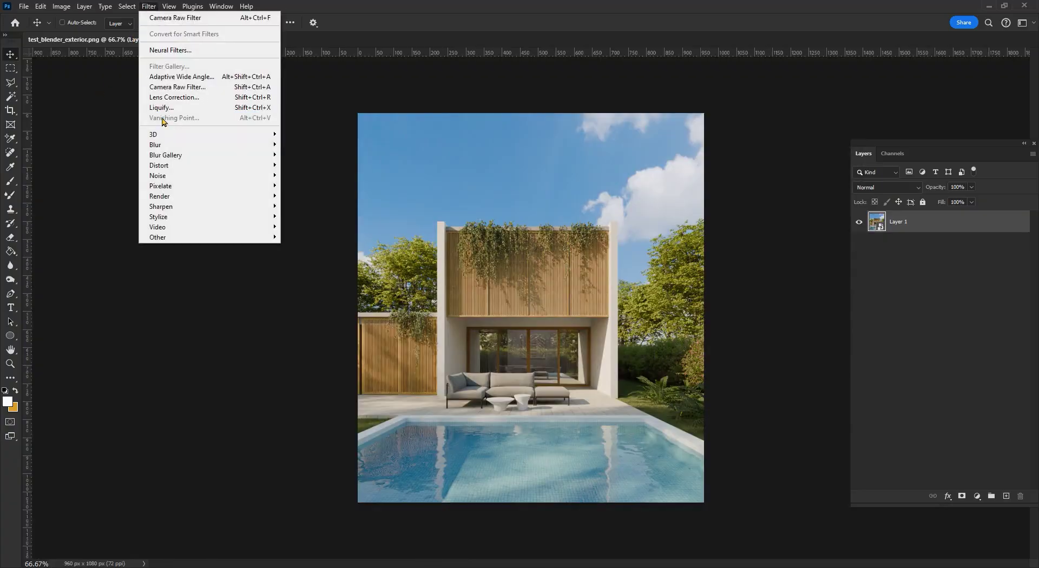
{"action": "left_click", "coordinate": [172, 88]}
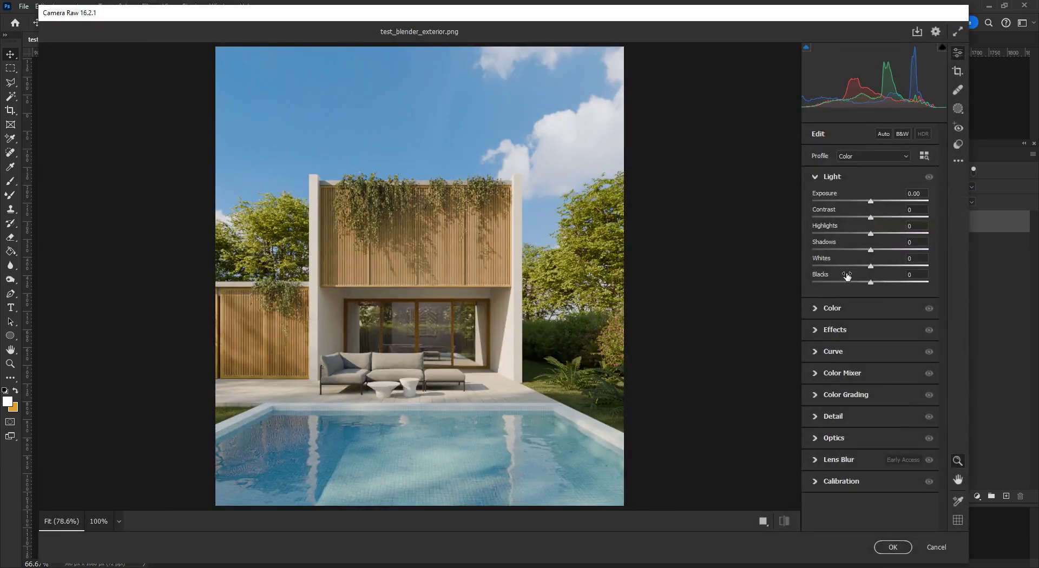
- Set Camera Raw's Highlights to -77, Whites to -17, Contrast to +20 and Exposure to +0.20
{"action": "left_click_drag", "start_coordinate": [862, 230], "coordinate": [817, 232]}
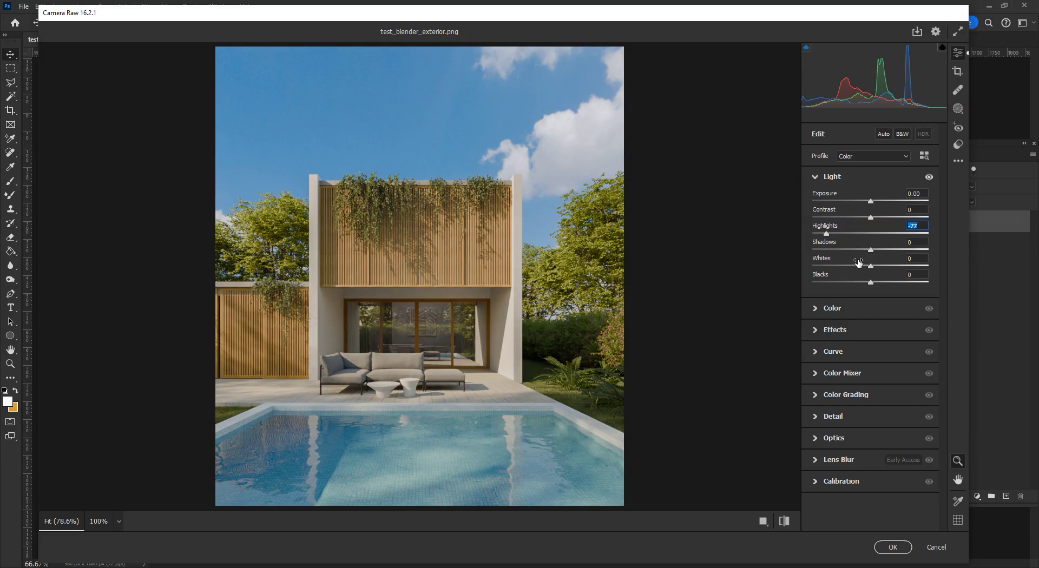
{"action": "left_click_drag", "start_coordinate": [859, 262], "coordinate": [850, 263]}
{"action": "left_click_drag", "start_coordinate": [861, 214], "coordinate": [872, 215]}
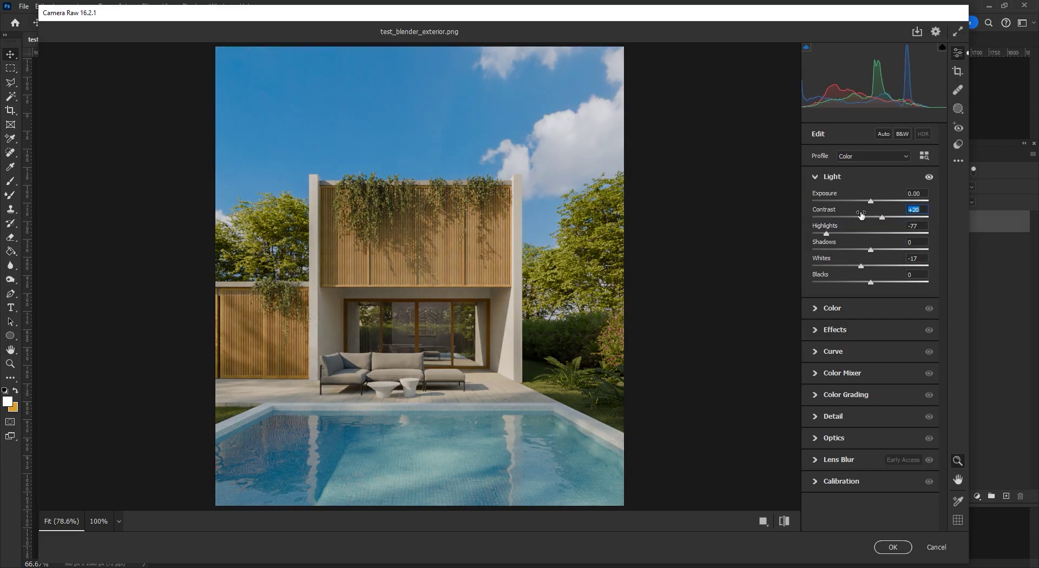
{"action": "left_click_drag", "start_coordinate": [862, 200], "coordinate": [864, 200]}
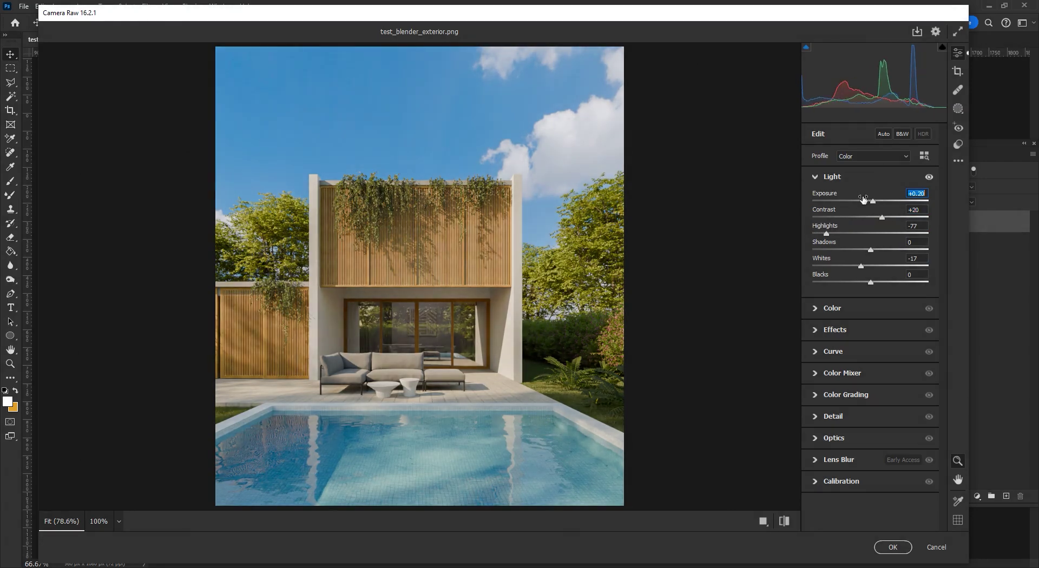
- Set Vibrance to +19 and Saturation to -12, and add a Vignette of -15
{"action": "left_click", "coordinate": [843, 310]}
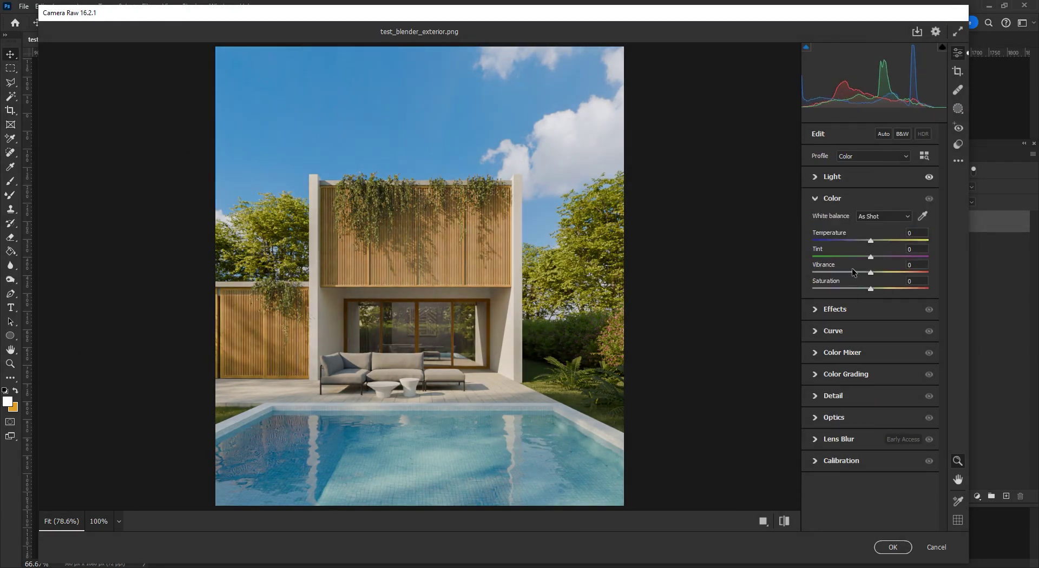
{"action": "mouse_move", "coordinate": [853, 268]}
{"action": "left_mouse_down"}
{"action": "mouse_move", "coordinate": [864, 269]}
{"action": "mouse_move", "coordinate": [854, 286]}
{"action": "left_mouse_up"}
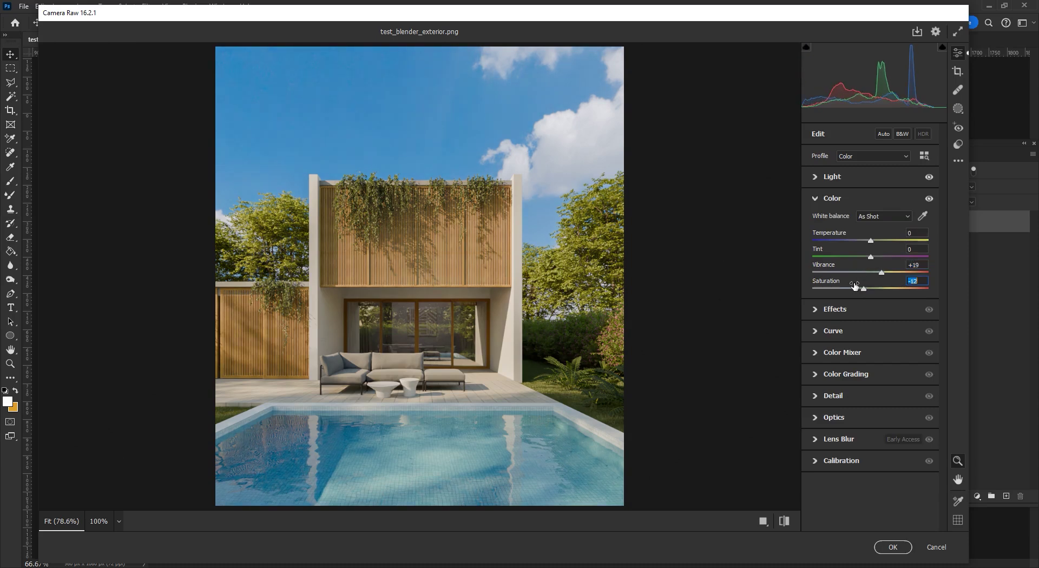
{"action": "left_click", "coordinate": [848, 312]}
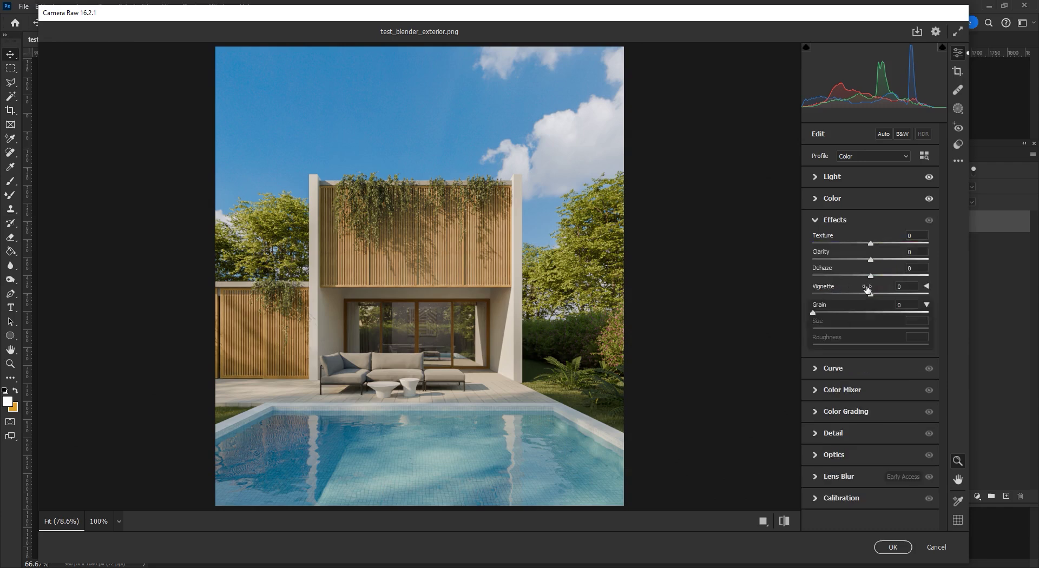
{"action": "left_click_drag", "start_coordinate": [867, 290], "coordinate": [861, 292]}
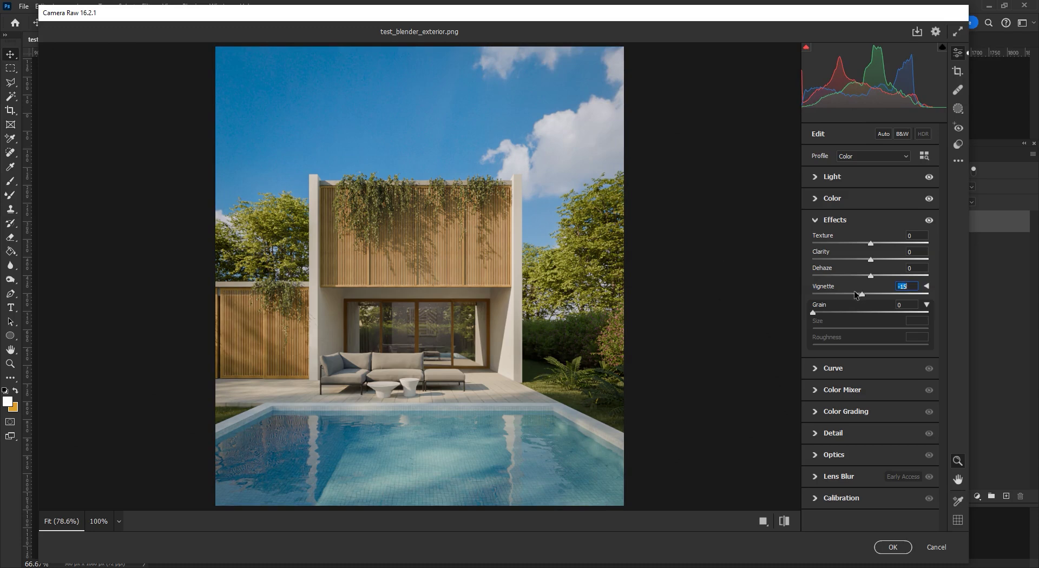
- Shift the sky and pool hues in the Color Mixer to Blues -20 and Aquas -28 with the targeted adjustment tool
{"action": "left_click", "coordinate": [849, 398]}
{"action": "left_click", "coordinate": [819, 314]}
{"action": "left_click", "coordinate": [924, 299]}
{"action": "left_click_drag", "start_coordinate": [366, 109], "coordinate": [370, 109]}
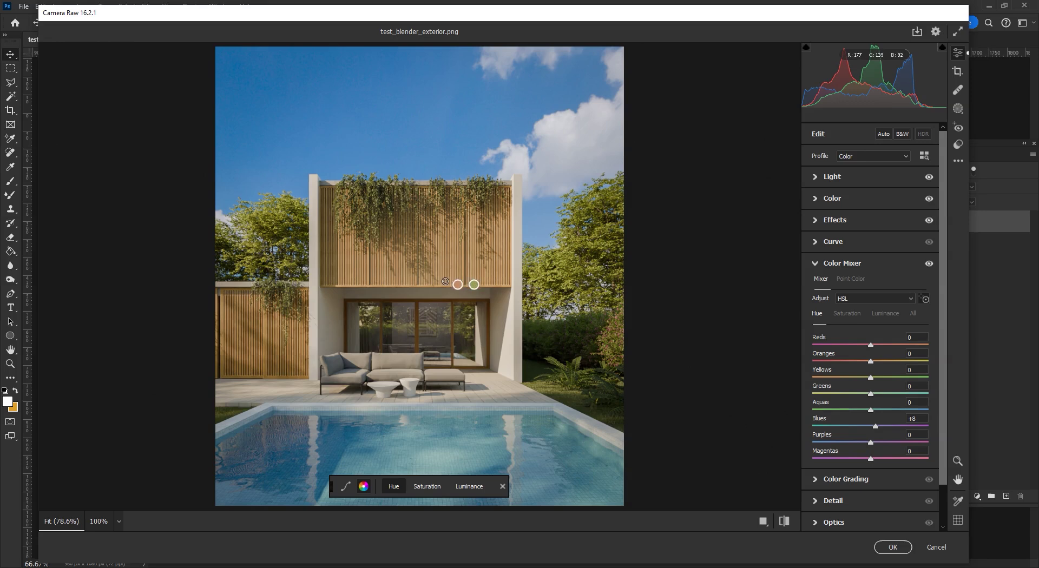
{"action": "left_click_drag", "start_coordinate": [430, 448], "coordinate": [418, 448]}
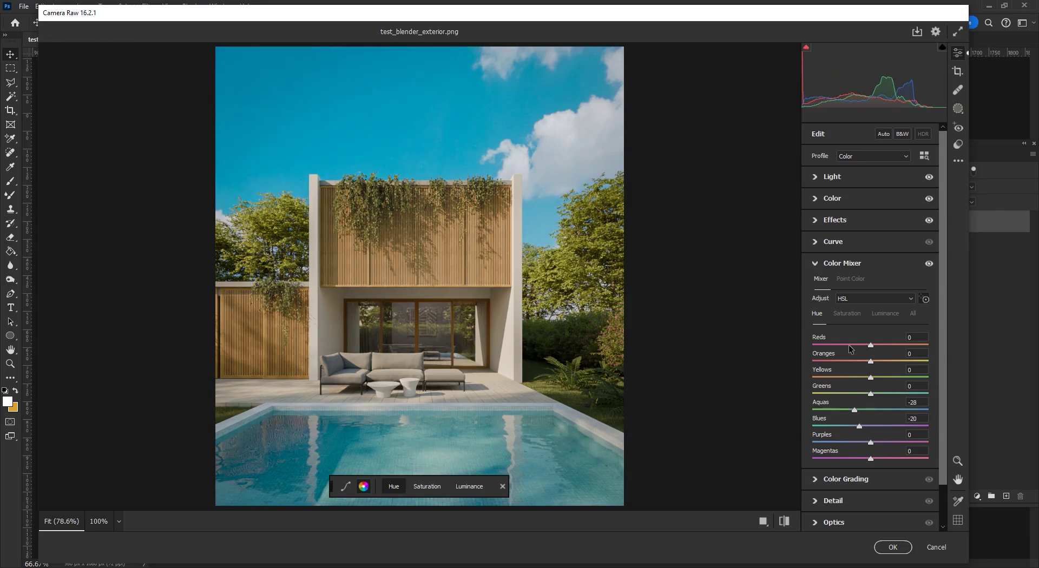
- Set Blues saturation to -27 and Aquas to -1, shift the facade's hue to Oranges -15 and Yellows -16, and apply the filter
{"action": "left_click", "coordinate": [427, 487]}
{"action": "left_click_drag", "start_coordinate": [411, 104], "coordinate": [398, 106]}
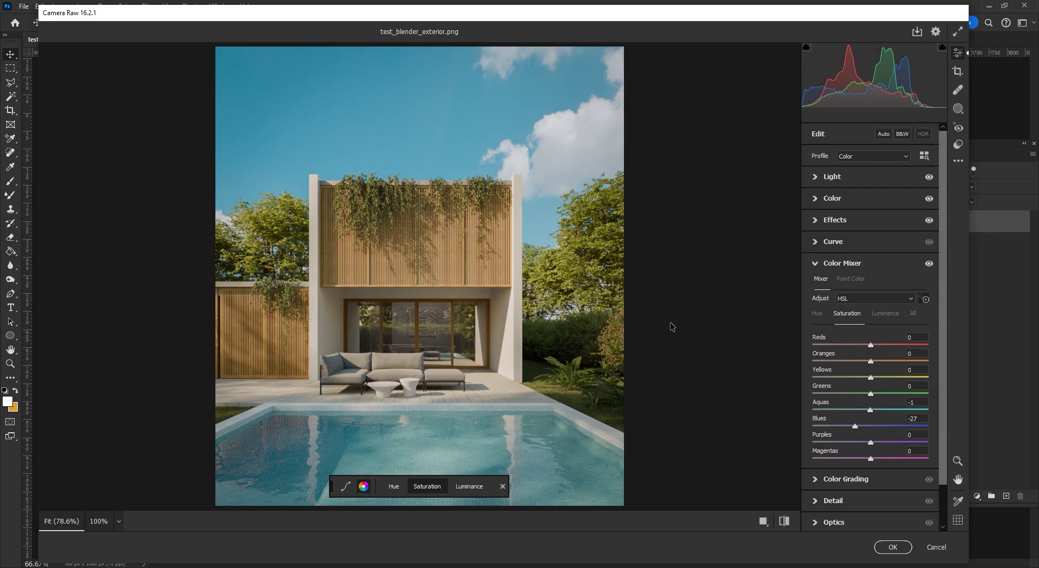
{"action": "left_click", "coordinate": [817, 315]}
{"action": "left_click_drag", "start_coordinate": [451, 264], "coordinate": [441, 264]}
{"action": "left_click", "coordinate": [893, 548]}
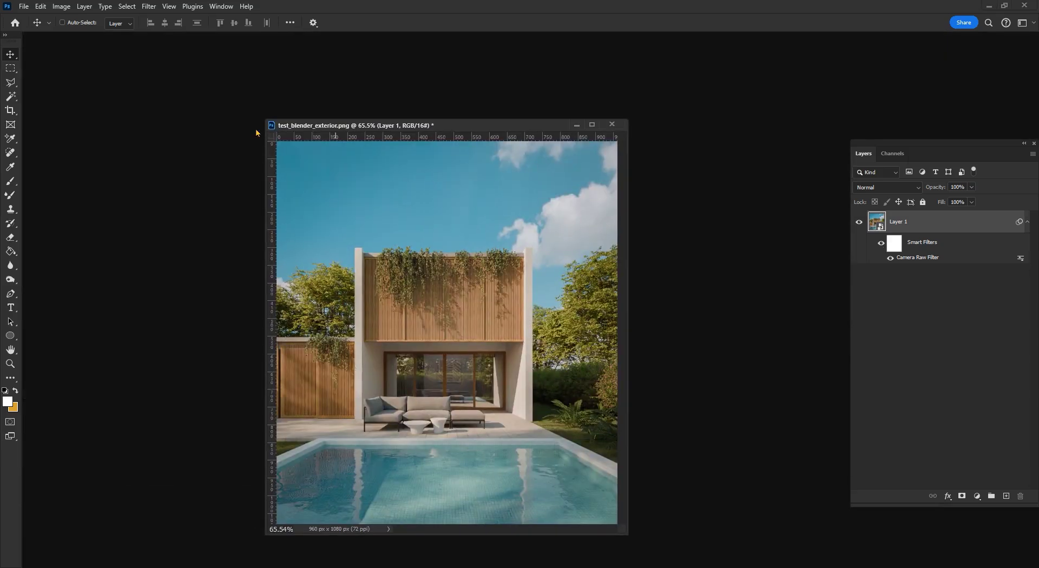
- Reopen the layer's Camera Raw filter and shift the sky's hue back toward blue with the targeted adjustment tool
{"action": "double_click", "coordinate": [281, 125]}
{"action": "left_click_drag", "start_coordinate": [281, 4], "coordinate": [161, 37]}
{"action": "double_click", "coordinate": [922, 258]}
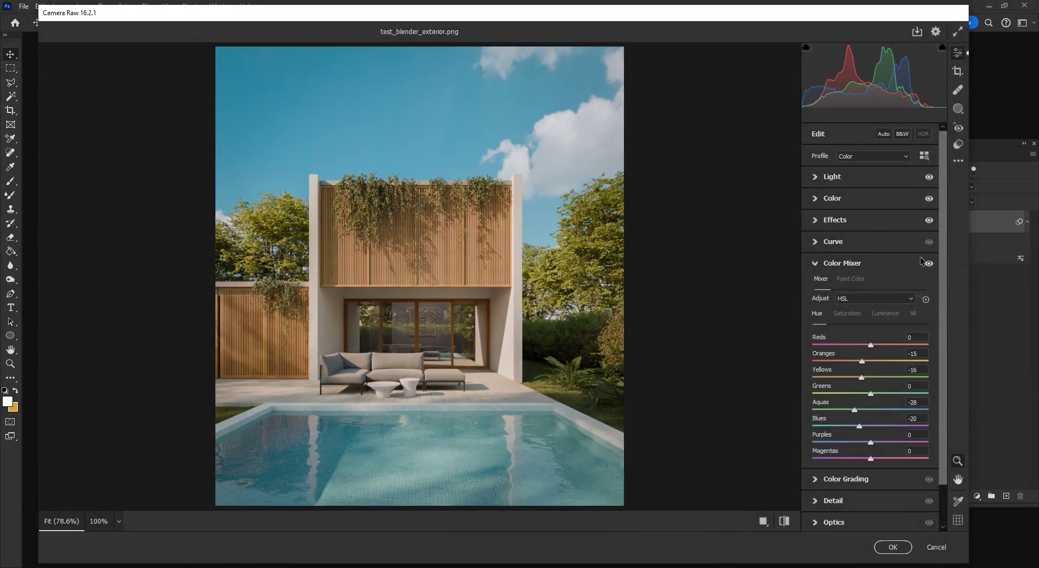
{"action": "left_click", "coordinate": [857, 315]}
{"action": "left_click", "coordinate": [819, 315]}
{"action": "left_click", "coordinate": [925, 299]}
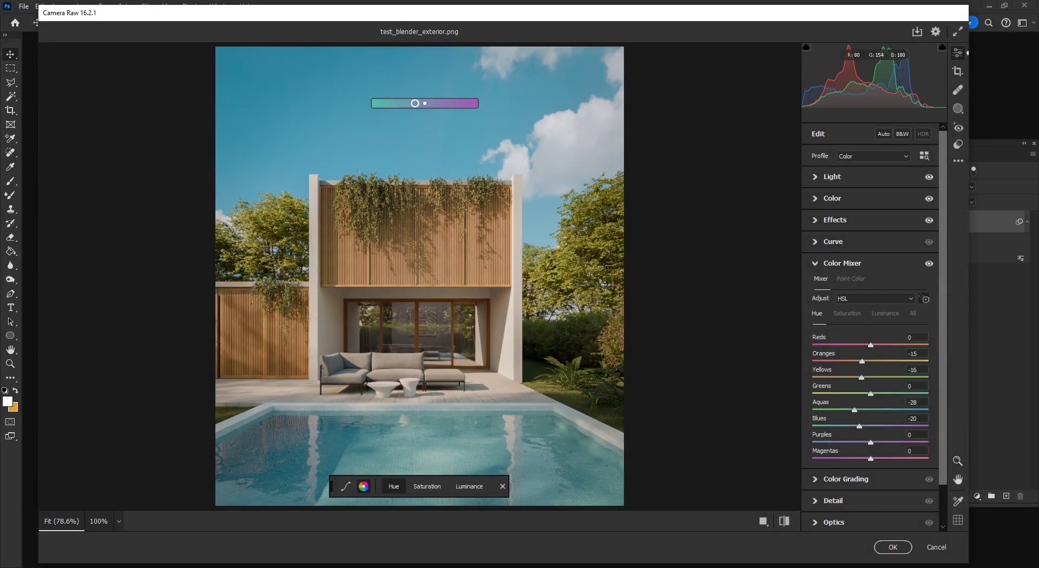
{"action": "left_click_drag", "start_coordinate": [415, 104], "coordinate": [424, 105]}
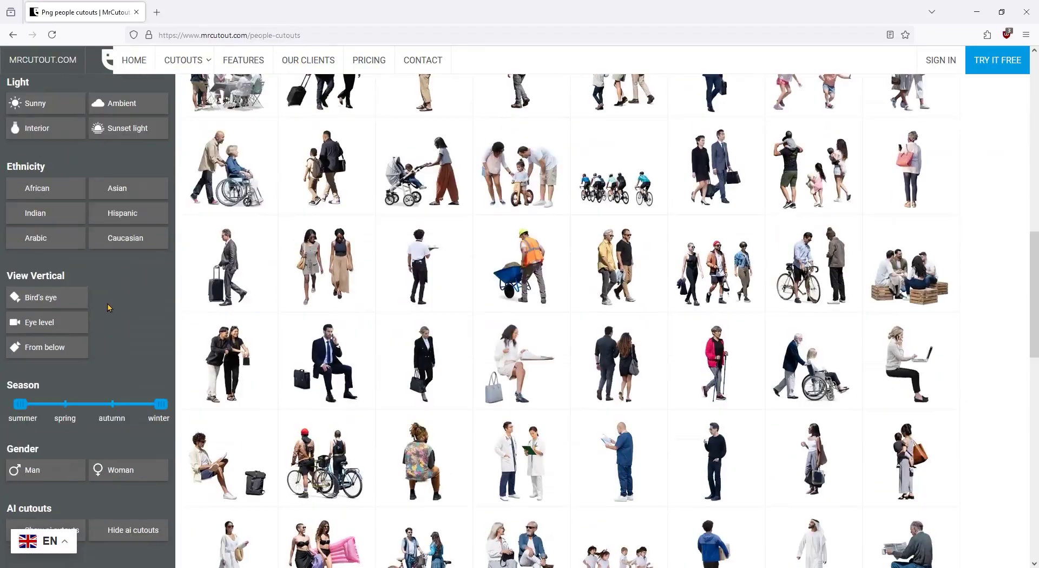
- Switch to the browser and look through the people cutouts on mrcutout.com
{"action": "scroll", "coordinate": [64, 257], "scroll_direction": "up", "scroll_amount": 10}
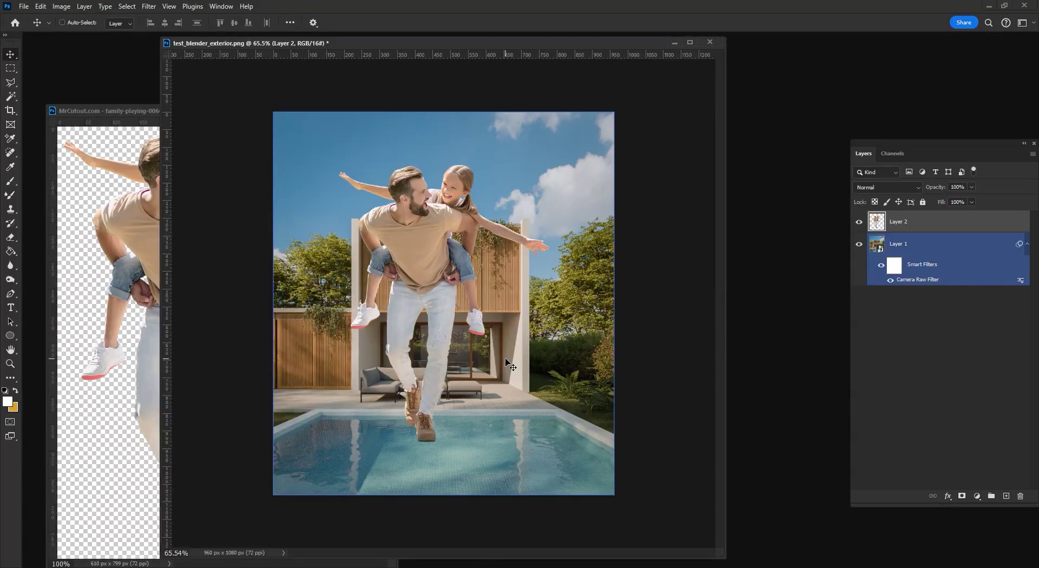
- Convert the man-and-girl cutout layer for smart filters, then scale it down and place it on the terrace beside the sofa
{"action": "left_click", "coordinate": [150, 7]}
{"action": "left_click", "coordinate": [184, 34]}
{"action": "key", "text": "ctrl+t"}
{"action": "left_click_drag", "start_coordinate": [341, 166], "coordinate": [499, 376]}
{"action": "left_click_drag", "start_coordinate": [521, 409], "coordinate": [505, 373]}
{"action": "left_click_drag", "start_coordinate": [482, 339], "coordinate": [481, 336]}
{"action": "key", "text": "Return"}
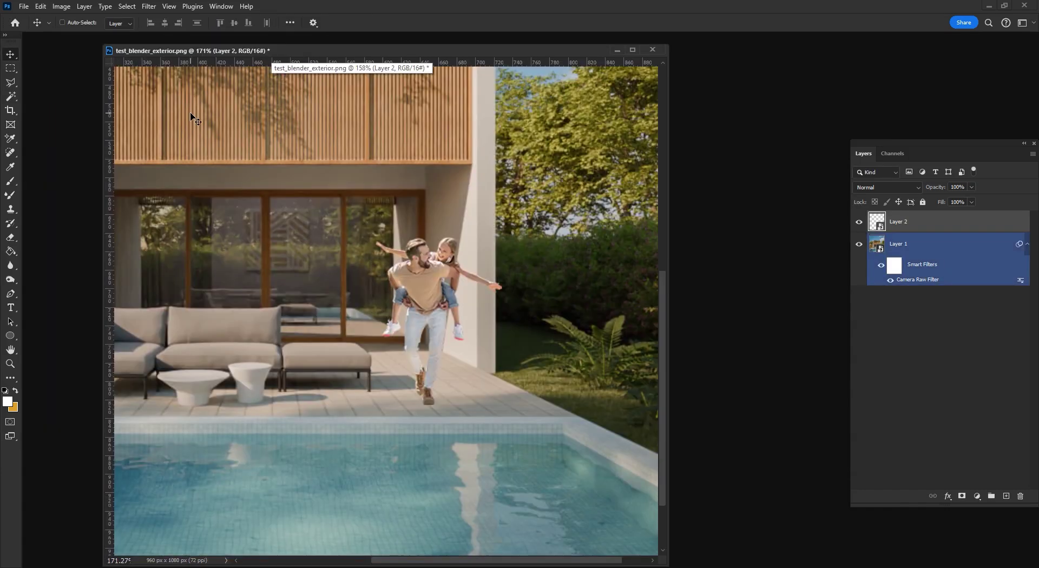
- Outline the pool area below the people with a polygonal lasso selection
{"action": "key", "text": "l"}
{"action": "scroll", "coordinate": [440, 411], "scroll_direction": "down", "scroll_amount": 2, "text": "alt"}
{"action": "left_click", "coordinate": [537, 493]}
{"action": "left_click", "coordinate": [527, 550]}
{"action": "left_click", "coordinate": [409, 542]}
{"action": "left_click", "coordinate": [406, 435]}
{"action": "double_click", "coordinate": [437, 407]}
- Run Generative Fill on the pool selection with the prompt "generate reflection of people"
{"action": "left_click_drag", "start_coordinate": [1034, 54], "coordinate": [720, 81]}
{"action": "left_click", "coordinate": [750, 81]}
{"action": "type", "text": "generate reflection of people"}
{"action": "key", "text": "Return"}
{"action": "scroll", "coordinate": [433, 226], "scroll_direction": "down", "scroll_amount": 3, "text": "alt"}
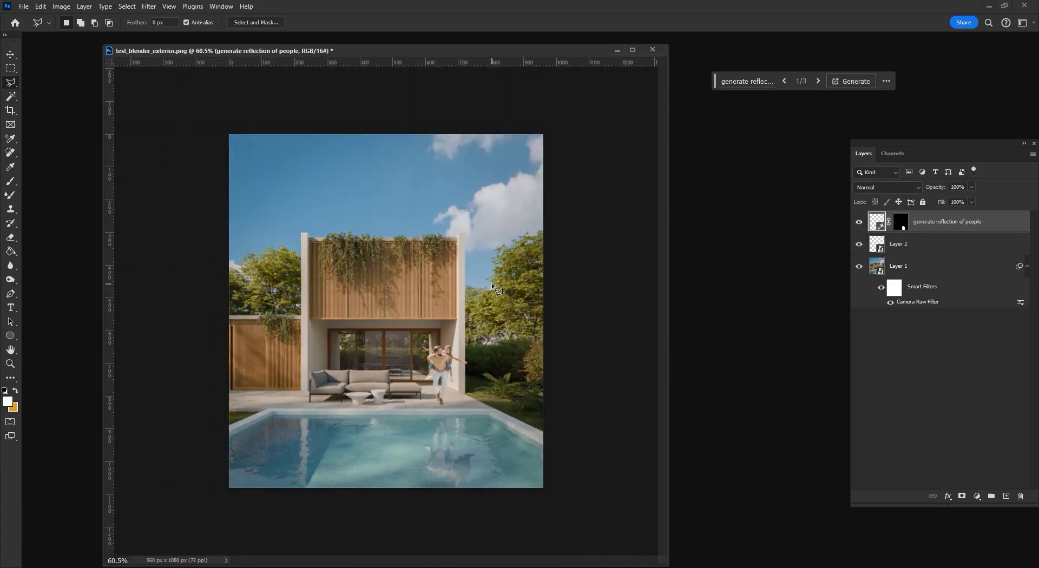
- Add a Curves adjustment for the people cutout and bend the RGB curve downward to darken it
{"action": "scroll", "coordinate": [525, 369], "scroll_direction": "up", "scroll_amount": 3, "text": "alt"}
{"action": "scroll", "coordinate": [525, 368], "scroll_direction": "down", "scroll_amount": 3, "text": "alt"}
{"action": "left_click", "coordinate": [769, 283]}
{"action": "left_click", "coordinate": [816, 273]}
{"action": "left_click", "coordinate": [779, 271]}
{"action": "left_click", "coordinate": [966, 103]}
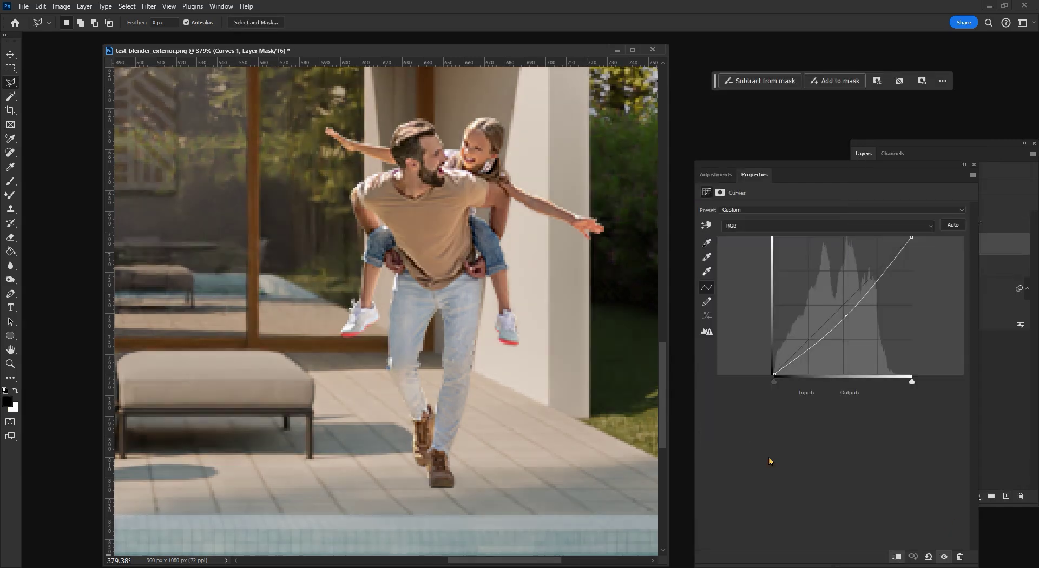
- Fill the Curves layer mask with black and make white the foreground color for the Brush tool
{"action": "key", "text": "b"}
{"action": "key", "text": "x"}
{"action": "key", "text": "x"}
{"action": "right_click", "coordinate": [444, 238]}
{"action": "left_click", "coordinate": [82, 225]}
{"action": "key", "text": "alt+BackSpace"}
{"action": "key", "text": "x"}
- Set the brush size to 10 px and paint the Curves darkening onto the man's head through the mask
{"action": "right_click", "coordinate": [458, 266]}
{"action": "type", "text": "10"}
{"action": "mouse_move", "coordinate": [461, 148]}
{"action": "left_mouse_down"}
{"action": "mouse_move", "coordinate": [501, 173]}
{"action": "mouse_move", "coordinate": [450, 479]}
{"action": "mouse_move", "coordinate": [425, 303]}
{"action": "mouse_move", "coordinate": [425, 141]}
{"action": "left_mouse_up"}
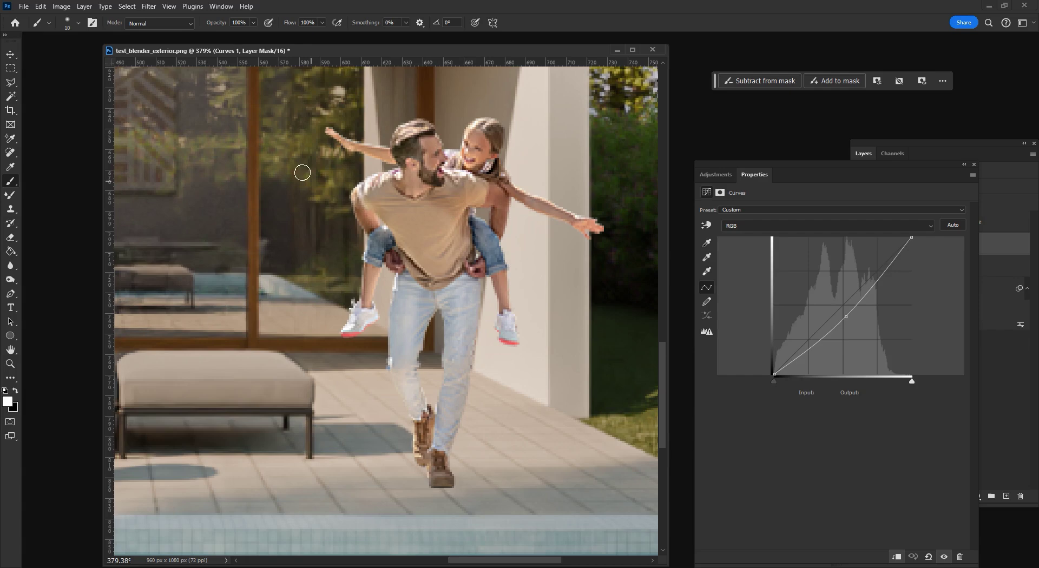